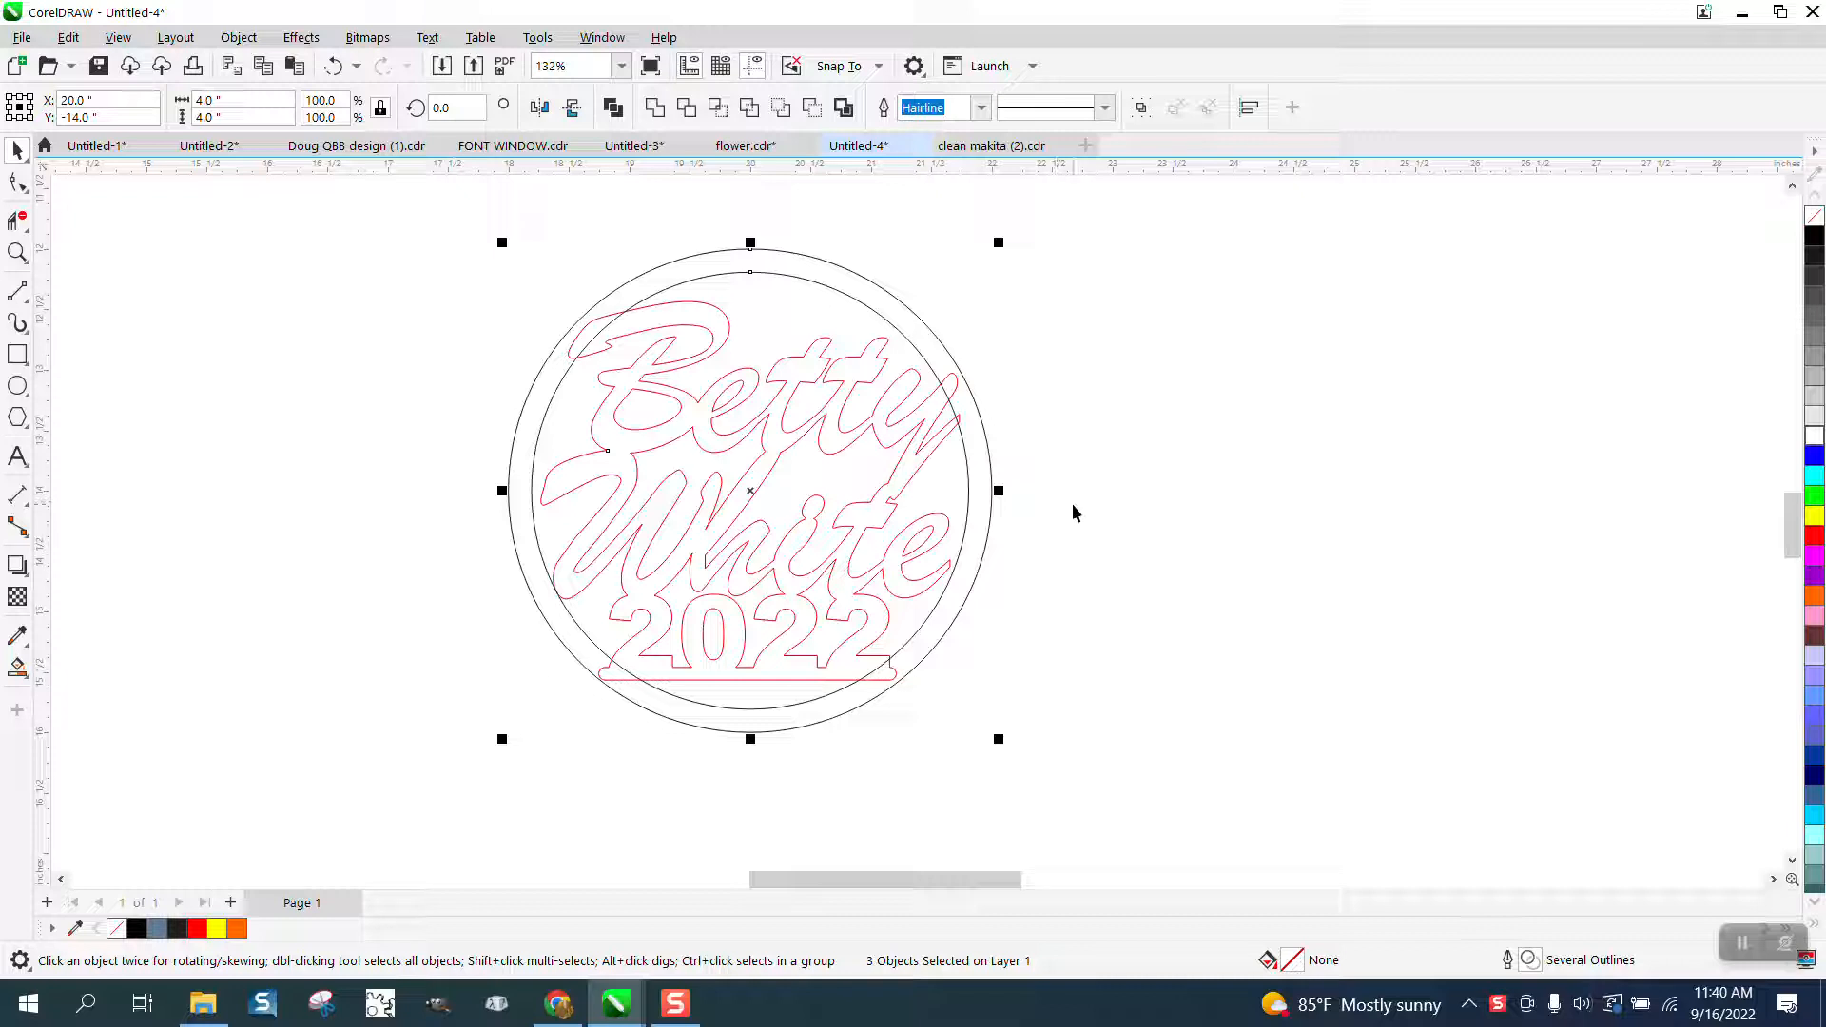
Move the outer circle 5 inches right and place a copy of the inner circle with its lettering 5 inches left
click(1027, 448)
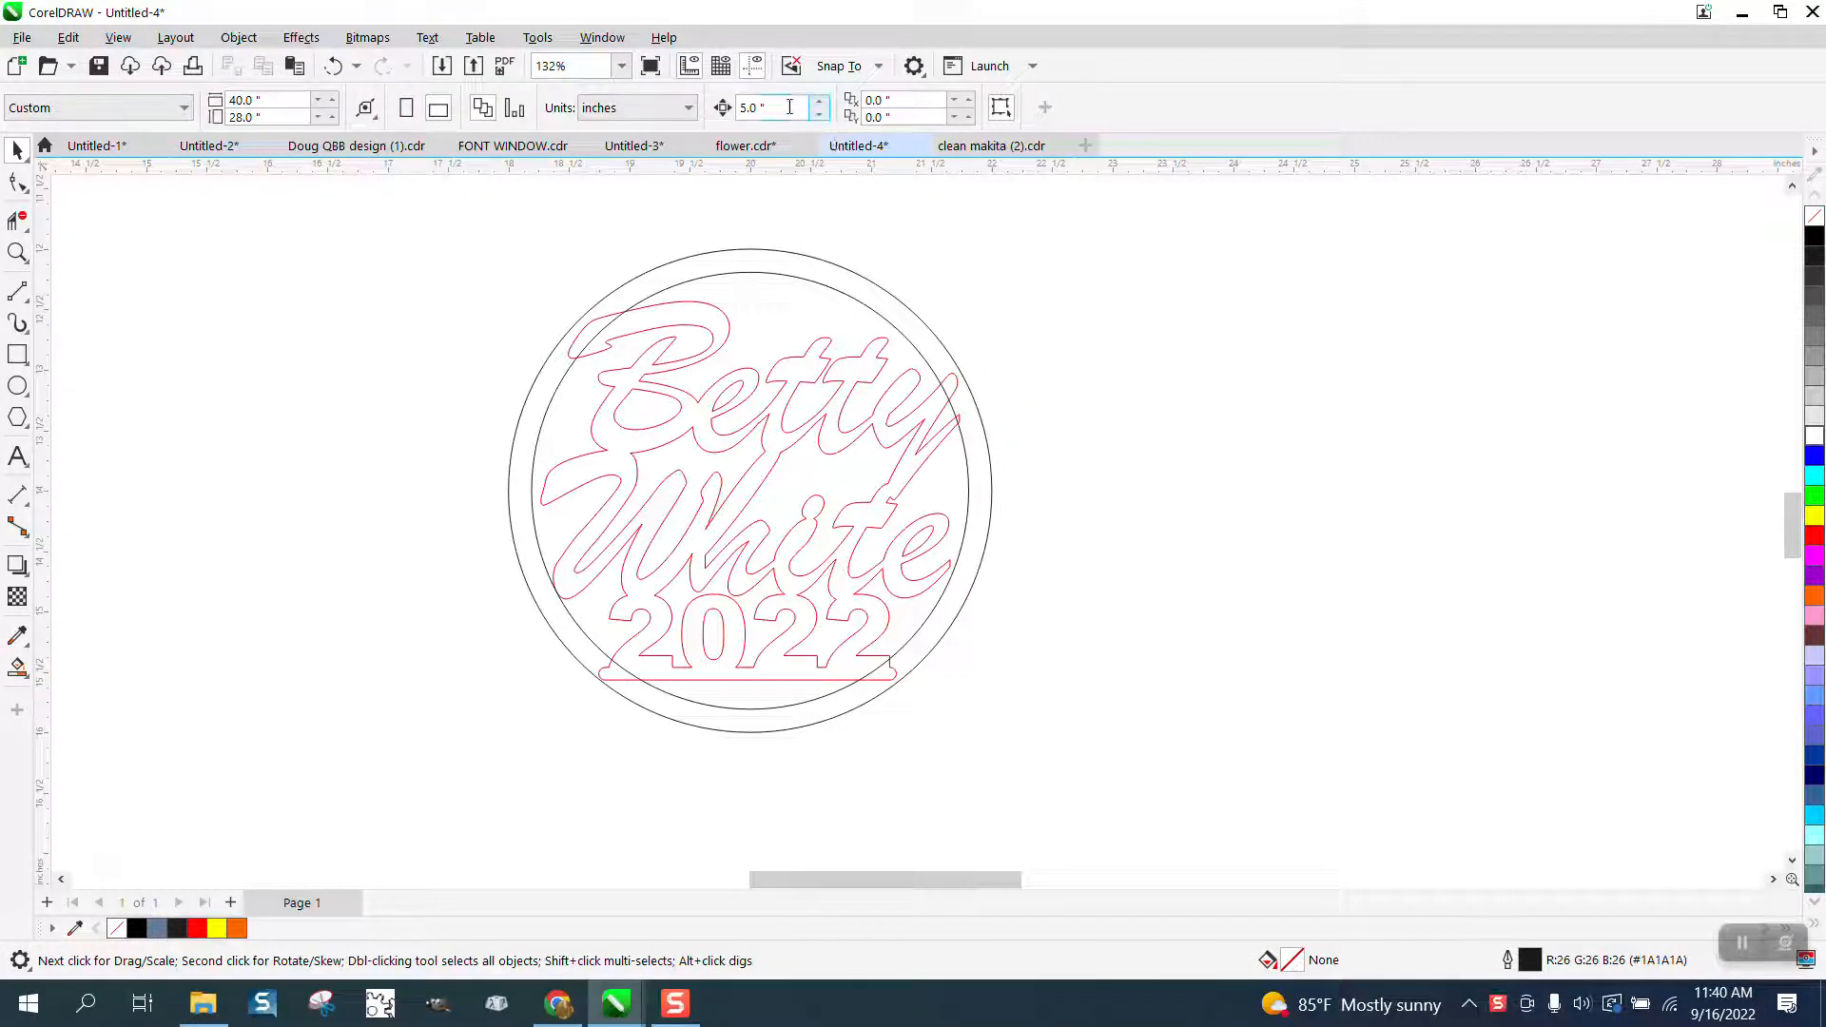
click(936, 337)
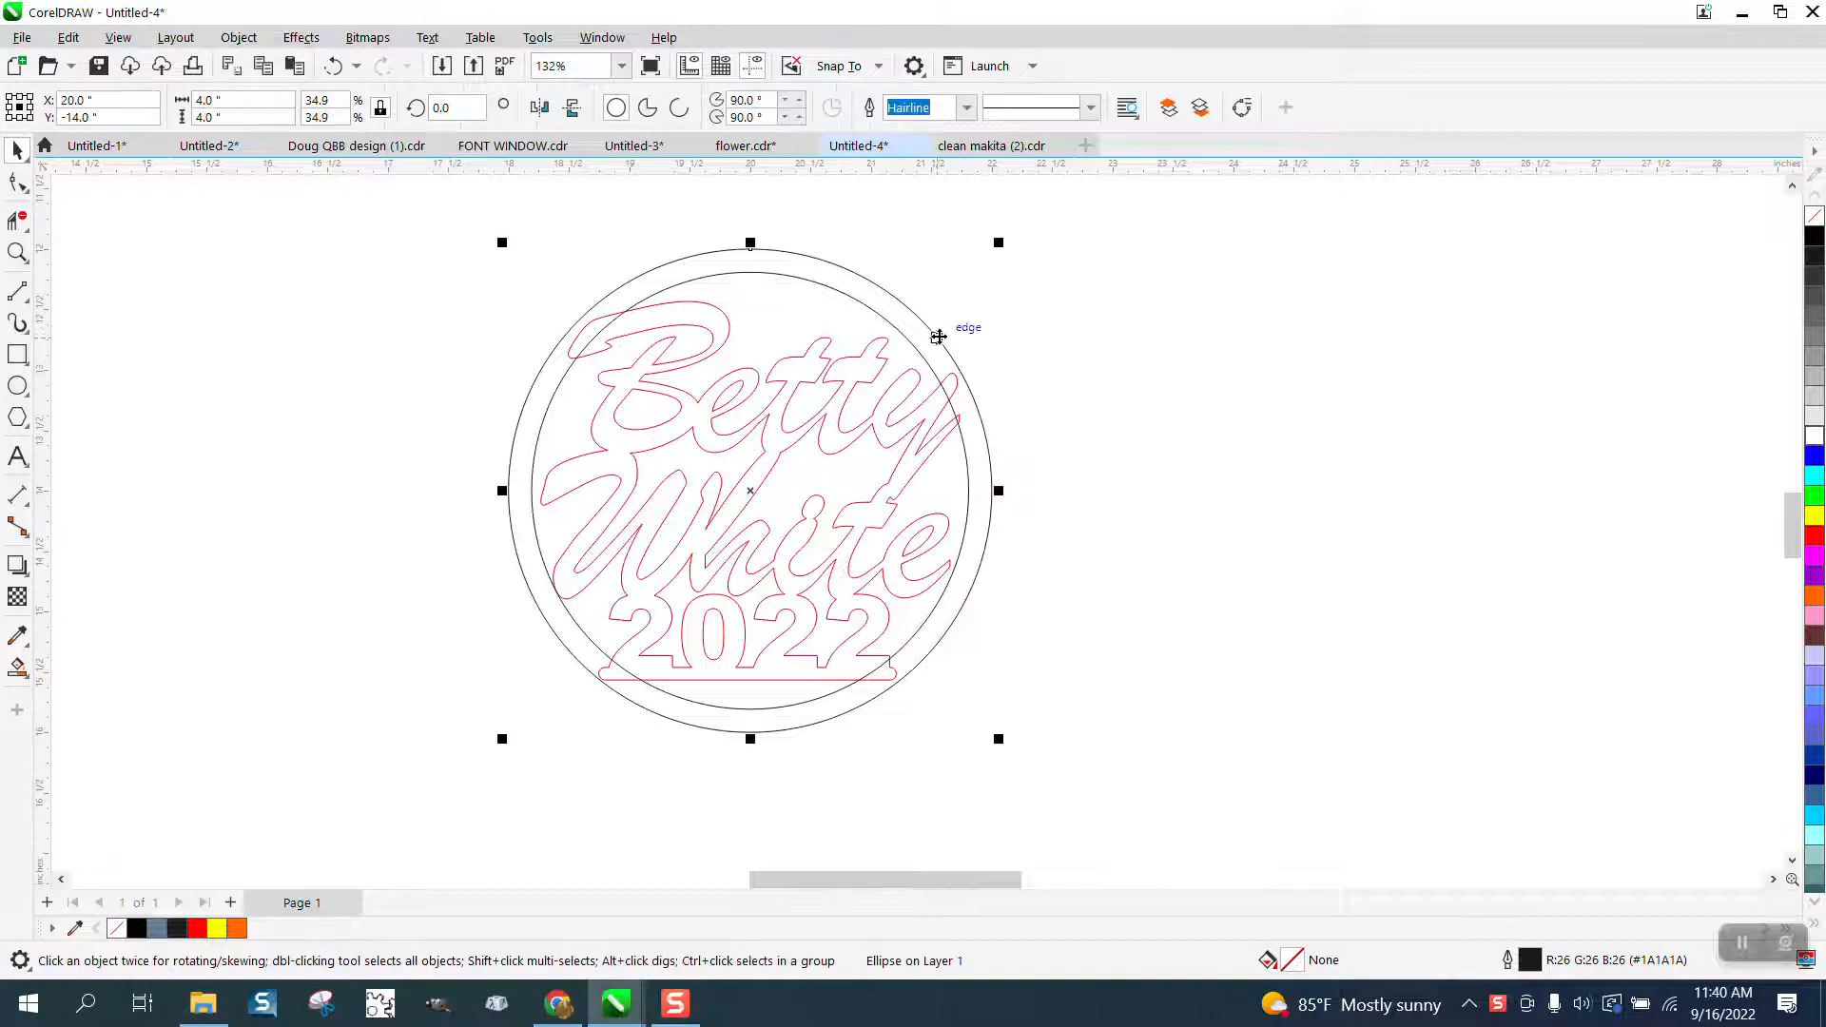
key(Right)
drag(427, 235, 1057, 770)
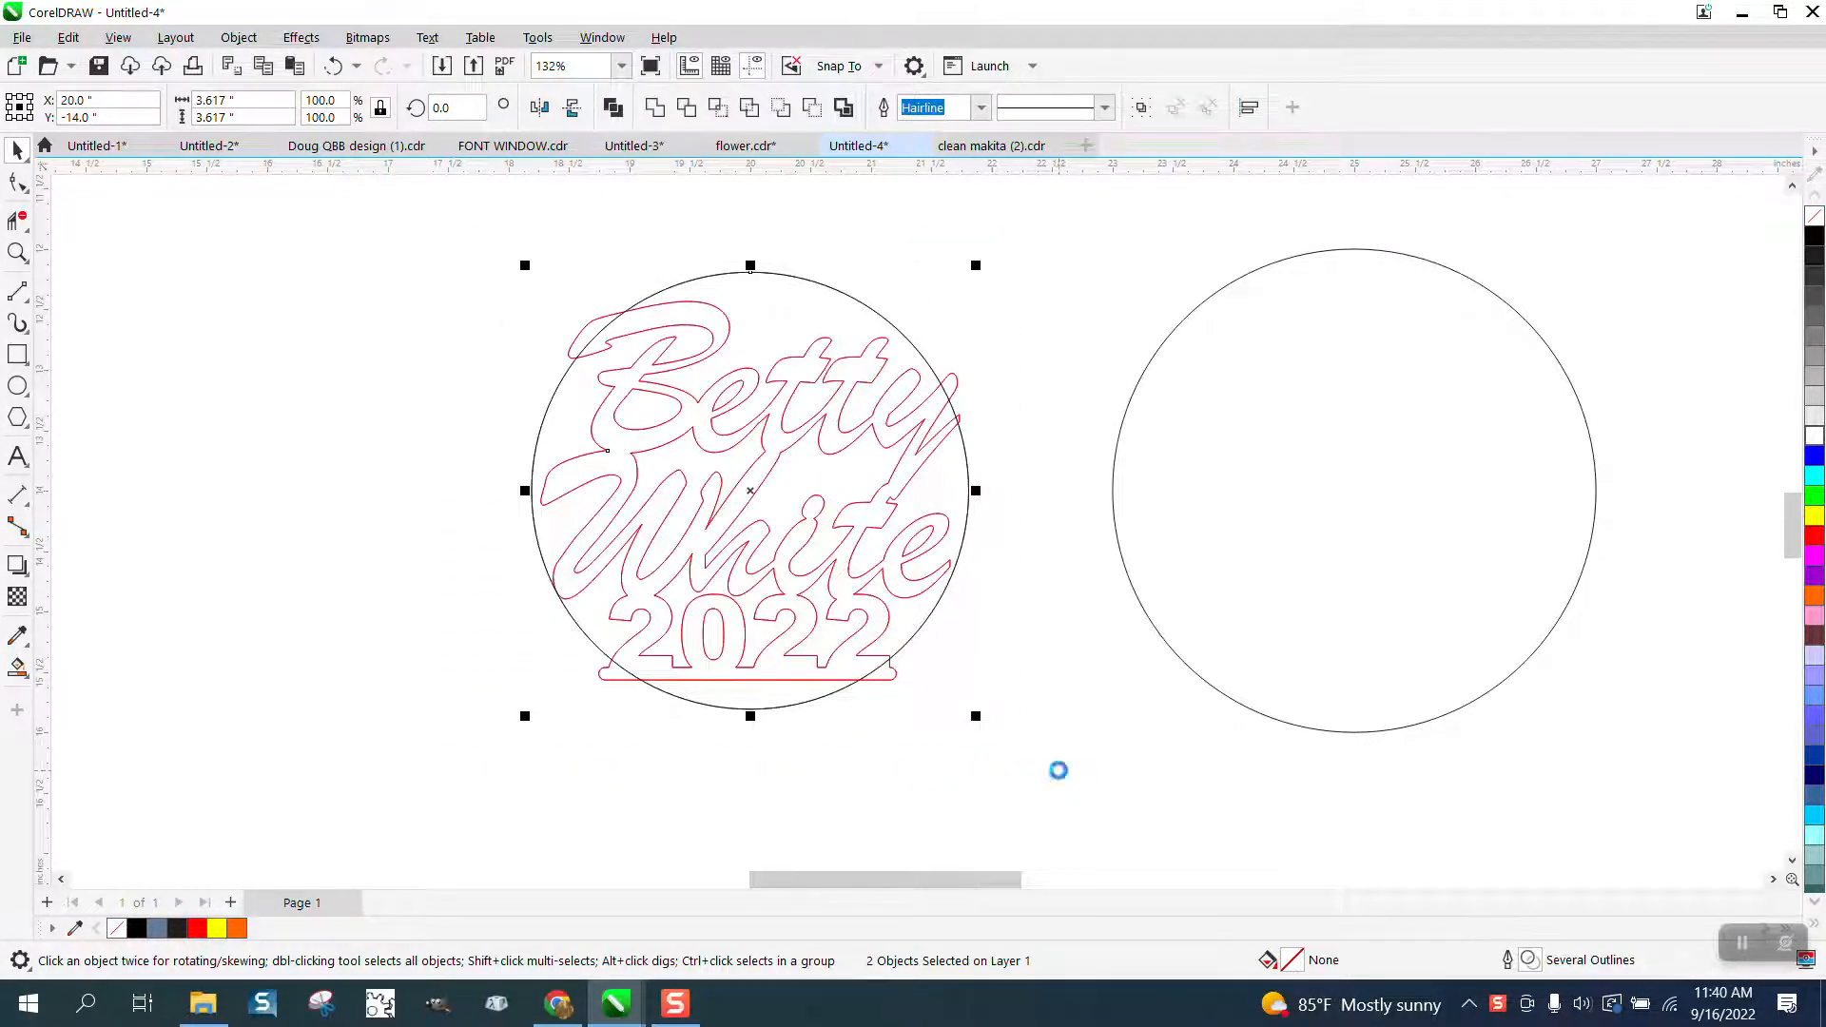
key(Left)
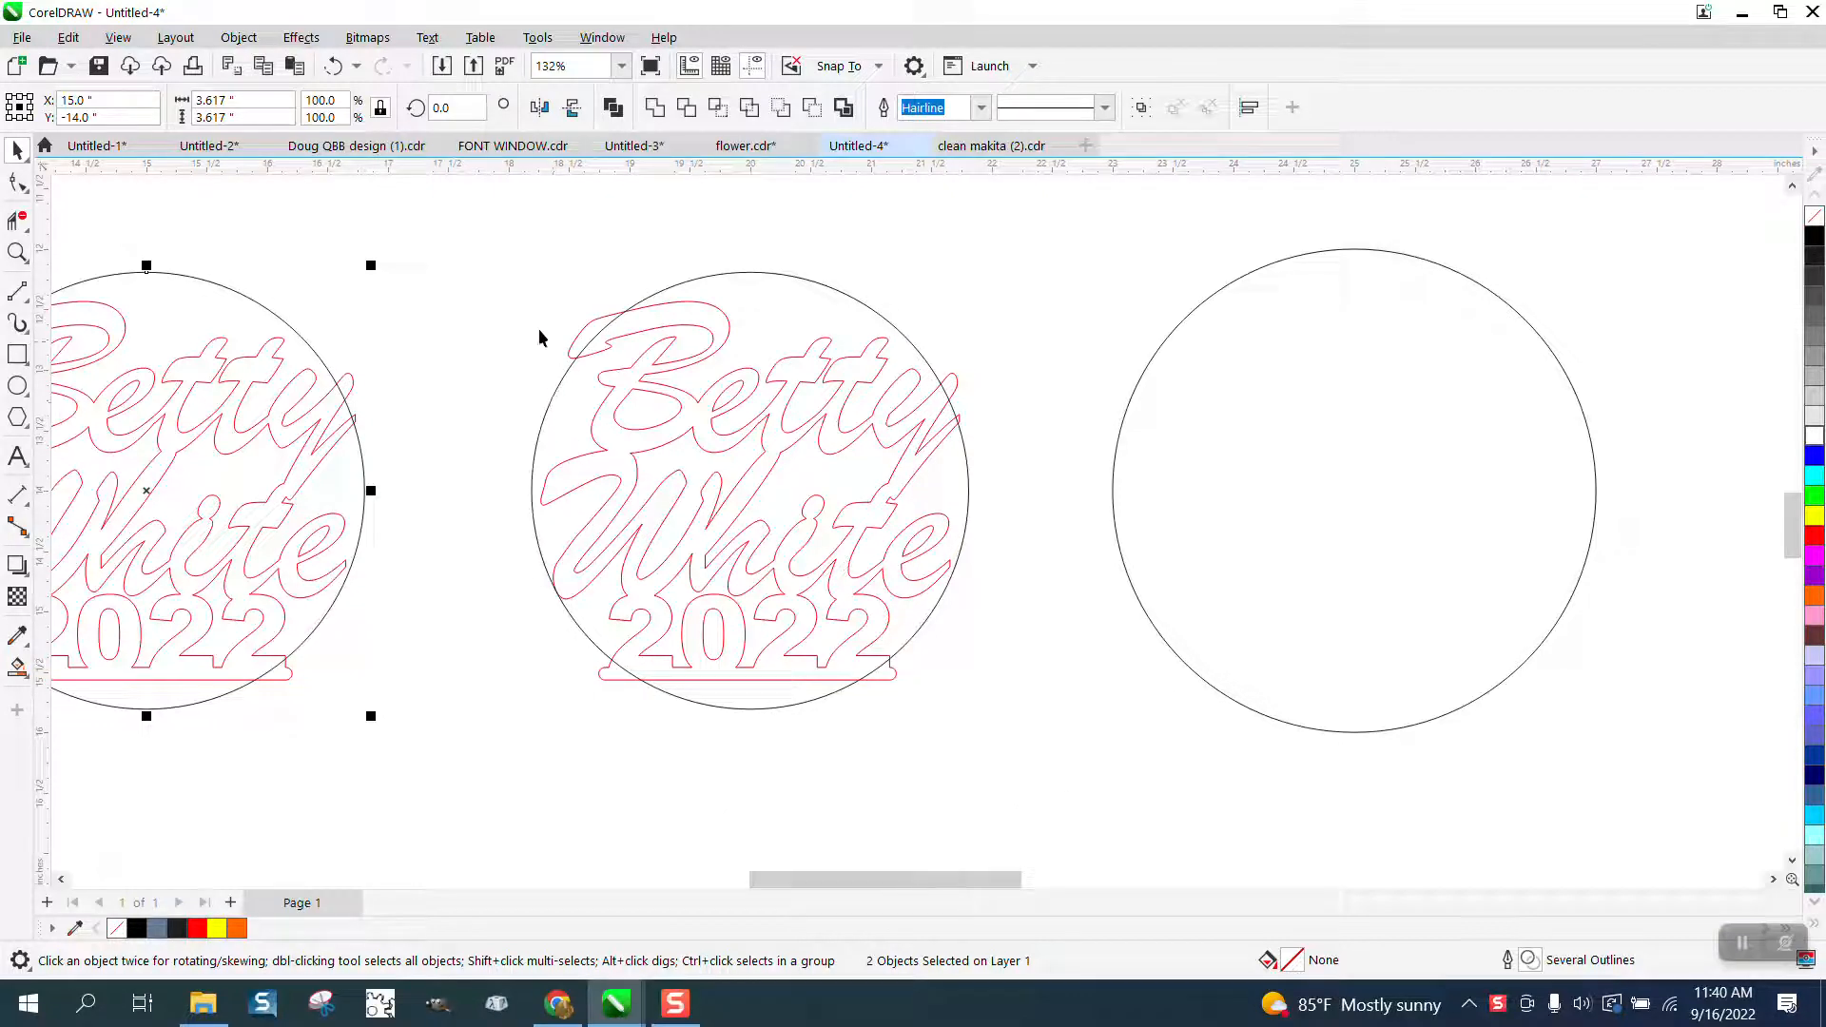
Subtract the lettering from the middle circle with Front Minus Back and move the result, outlined in red, 5 inches right into the larger circle
drag(503, 251, 1065, 751)
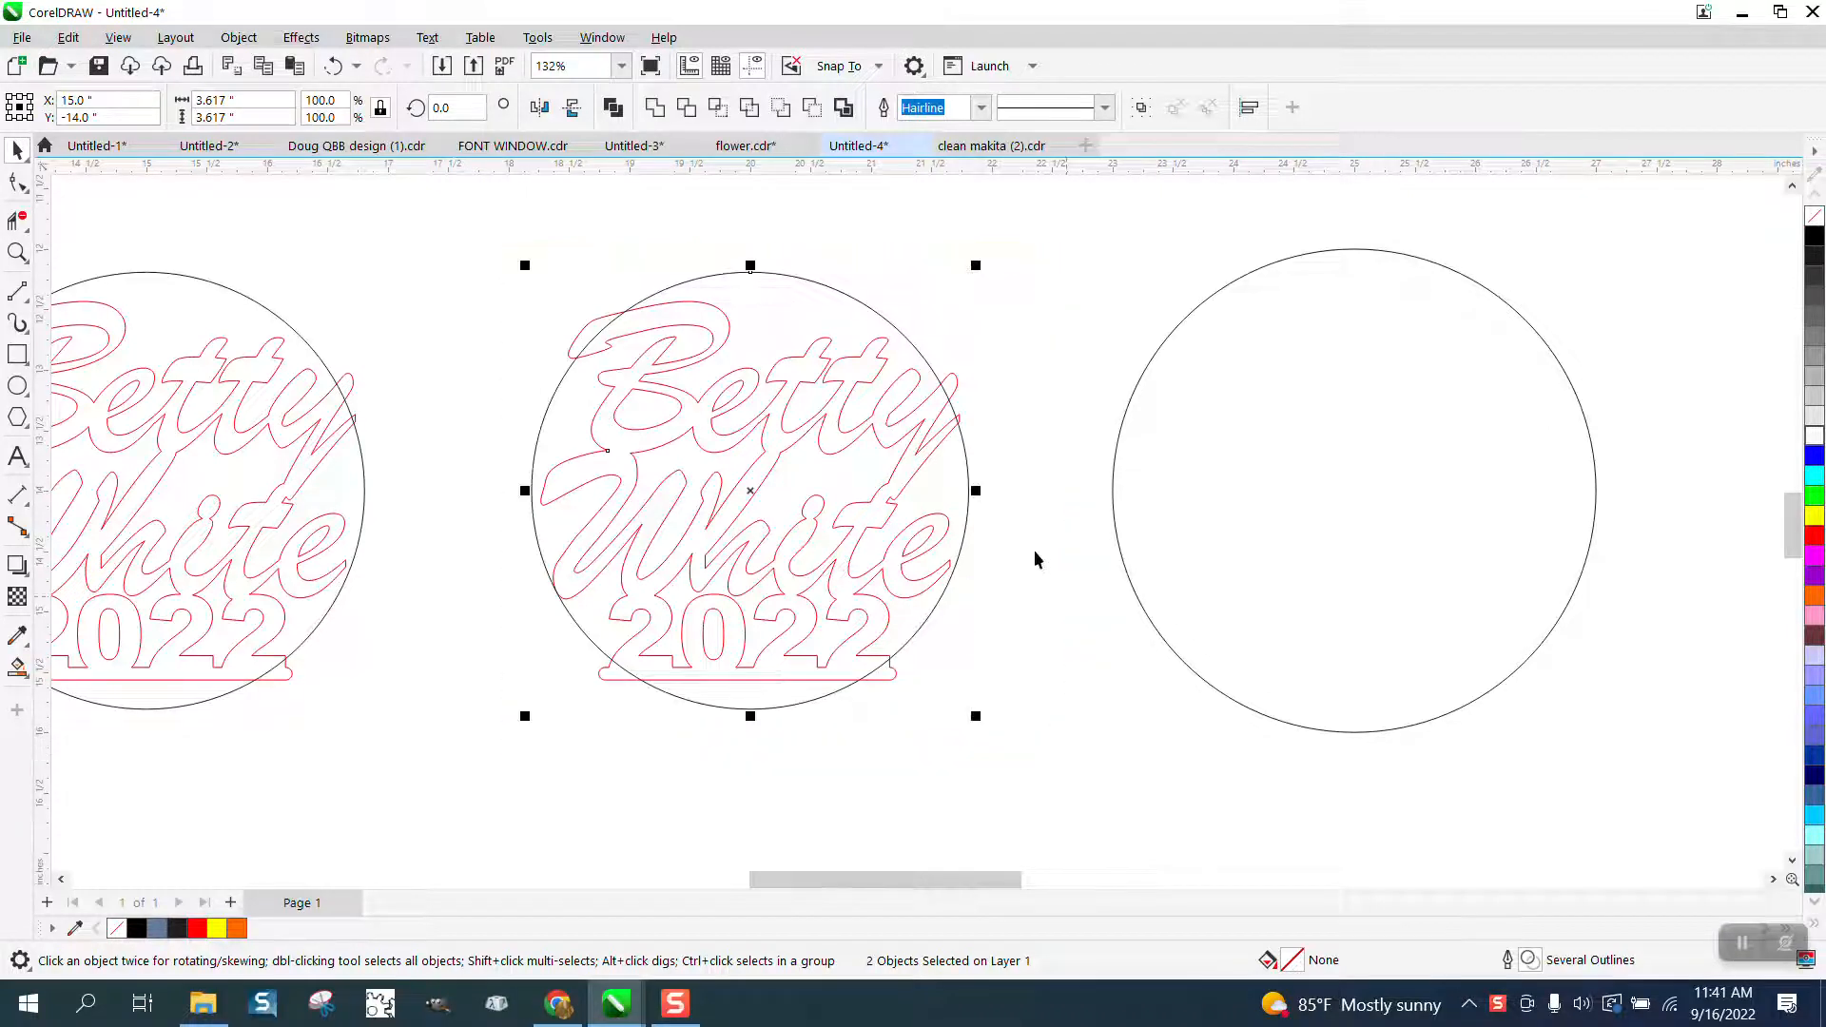
click(781, 112)
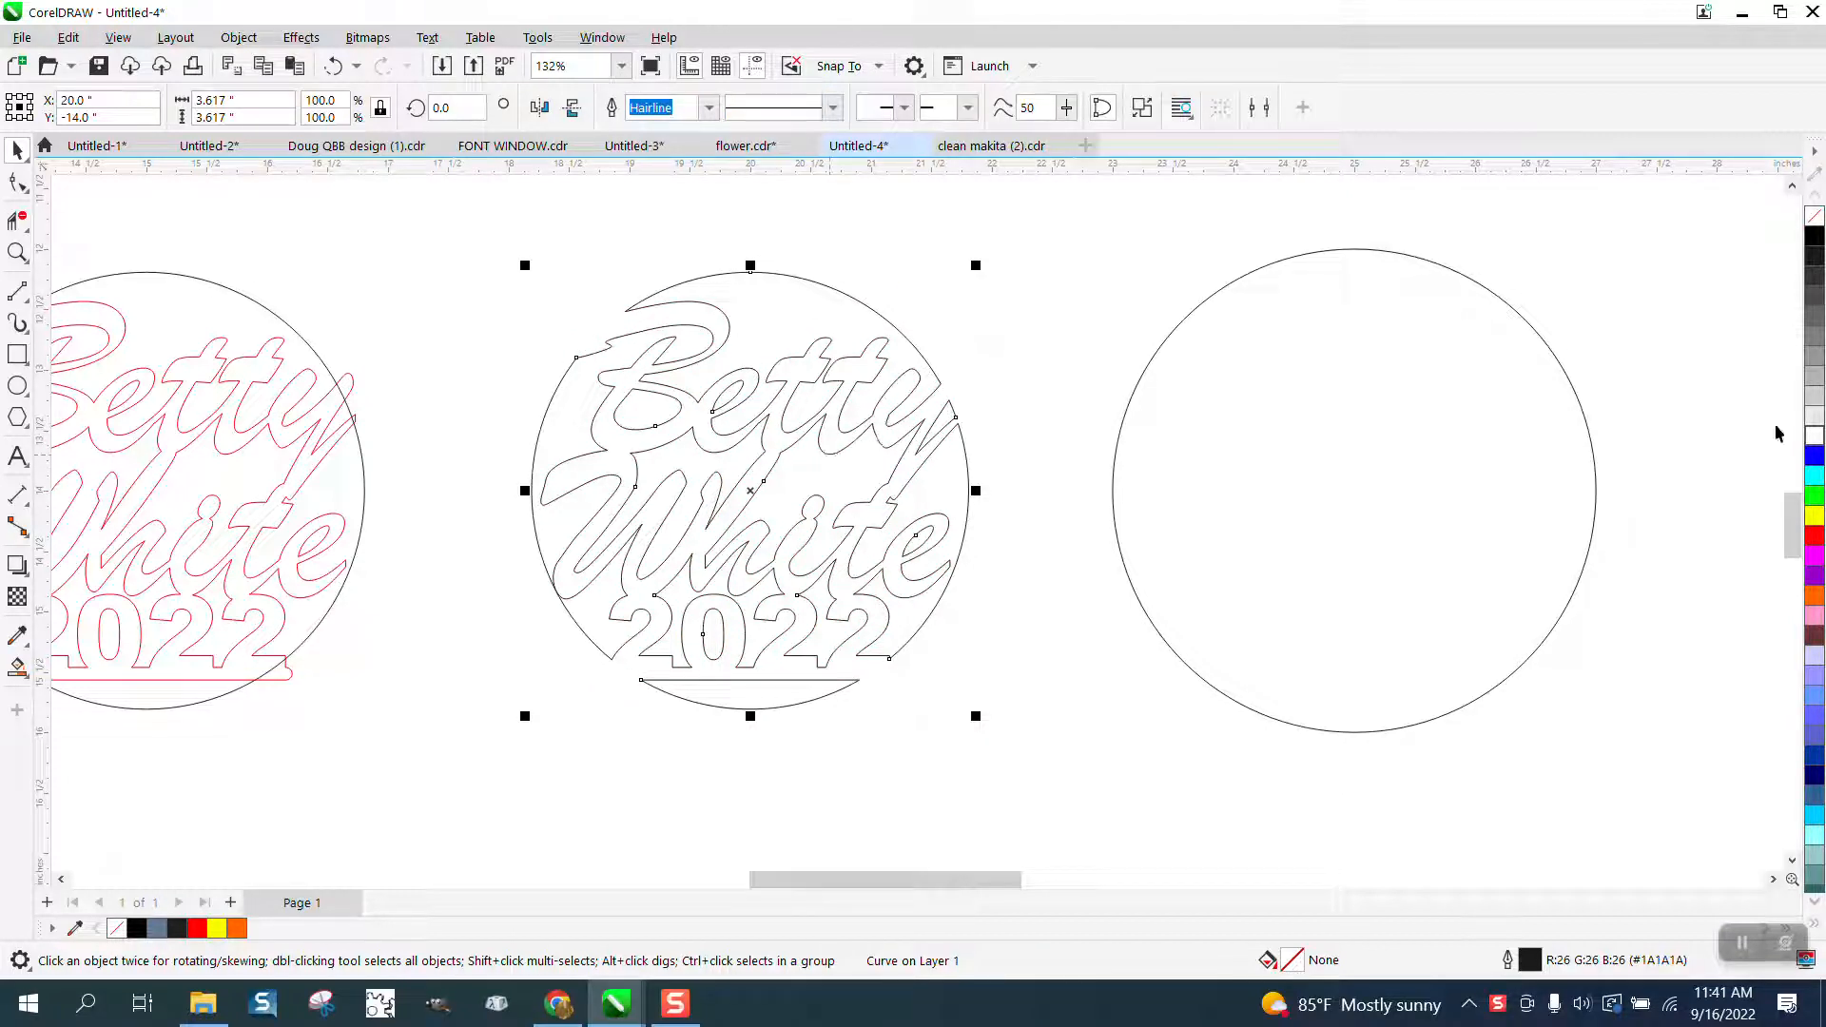
right_click(1815, 539)
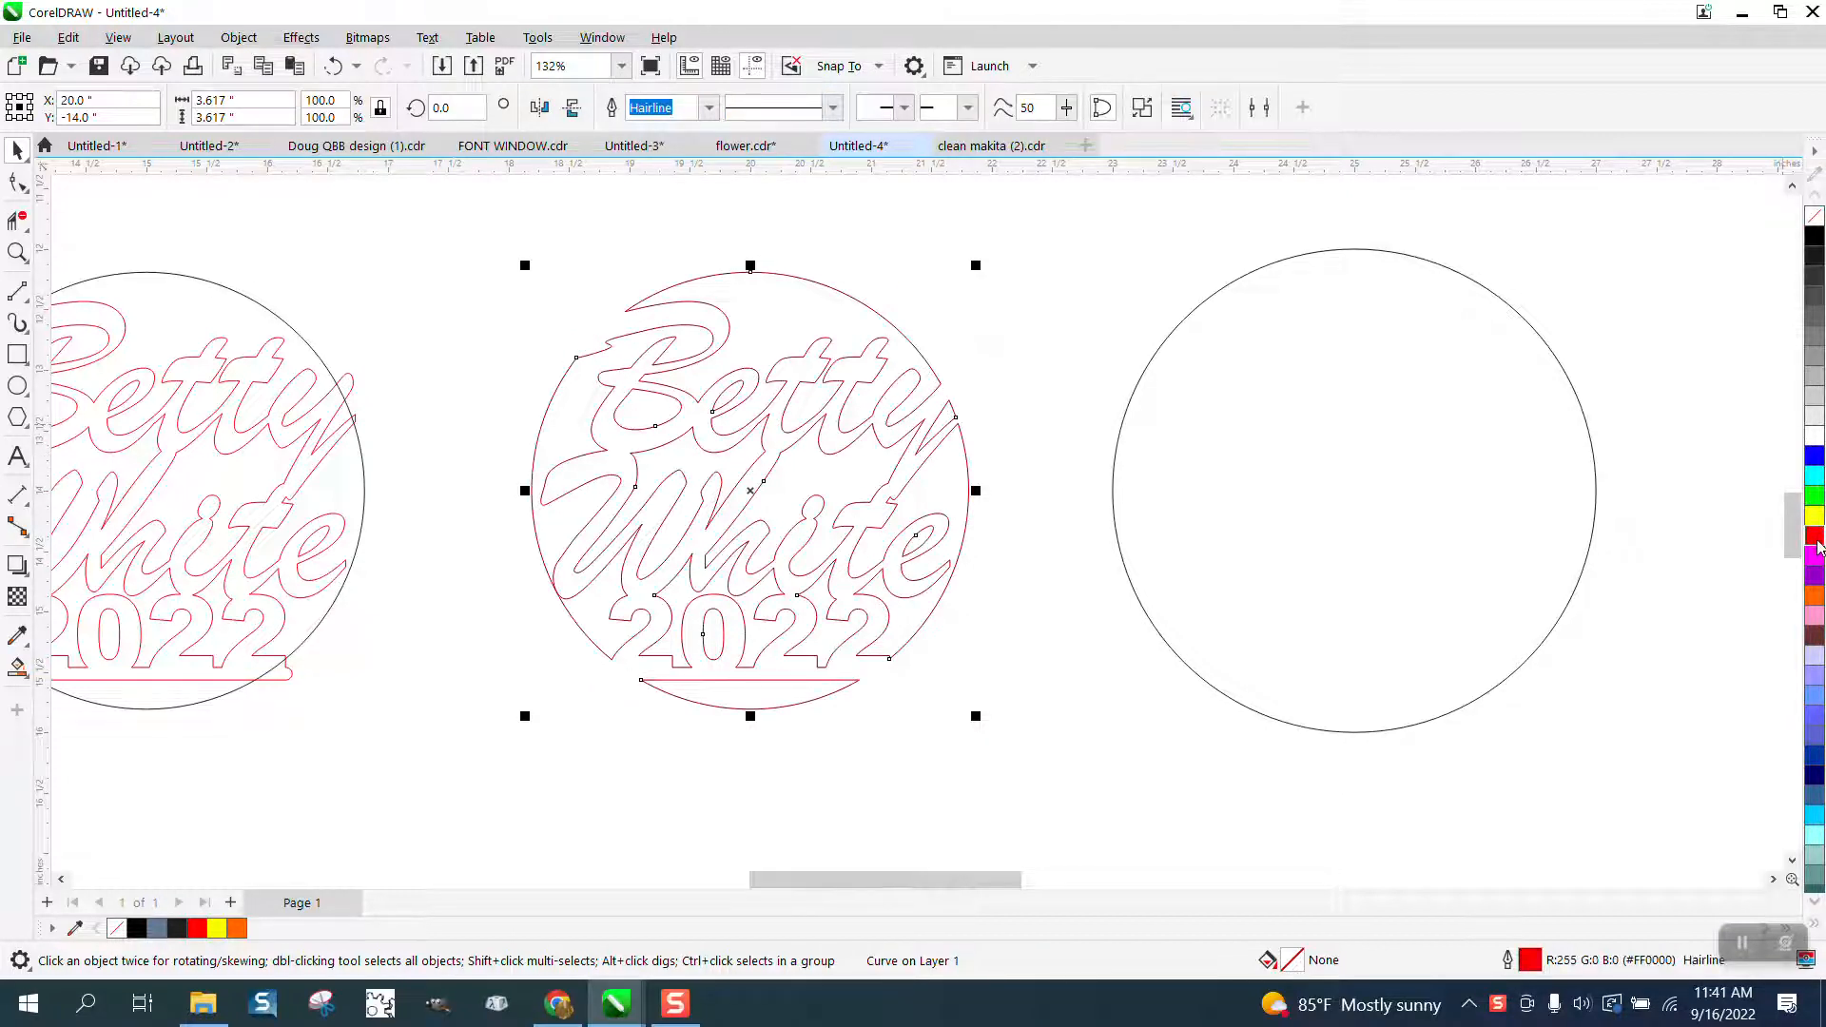
key(Right)
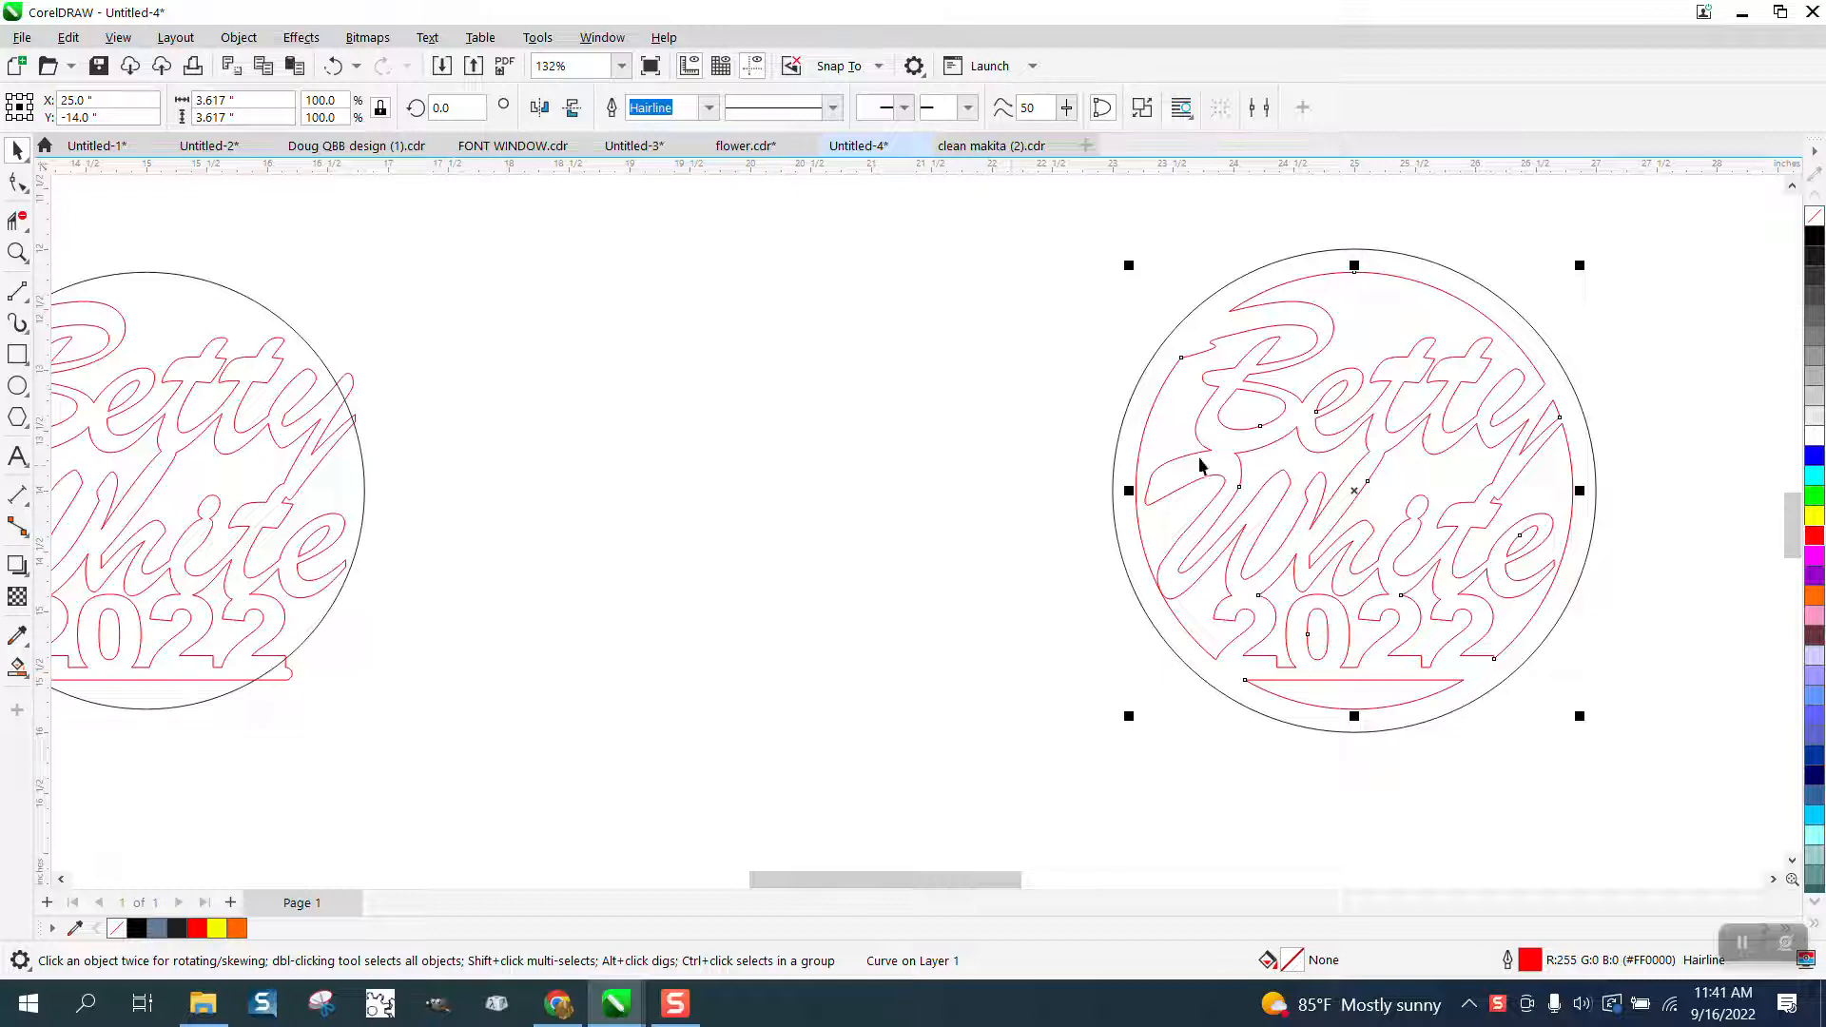
Remove all lettering and baseline segments inside the circle of the left copy with Virtual Segment Delete, keeping only the parts outside it
scroll(1168, 540, down, 1)
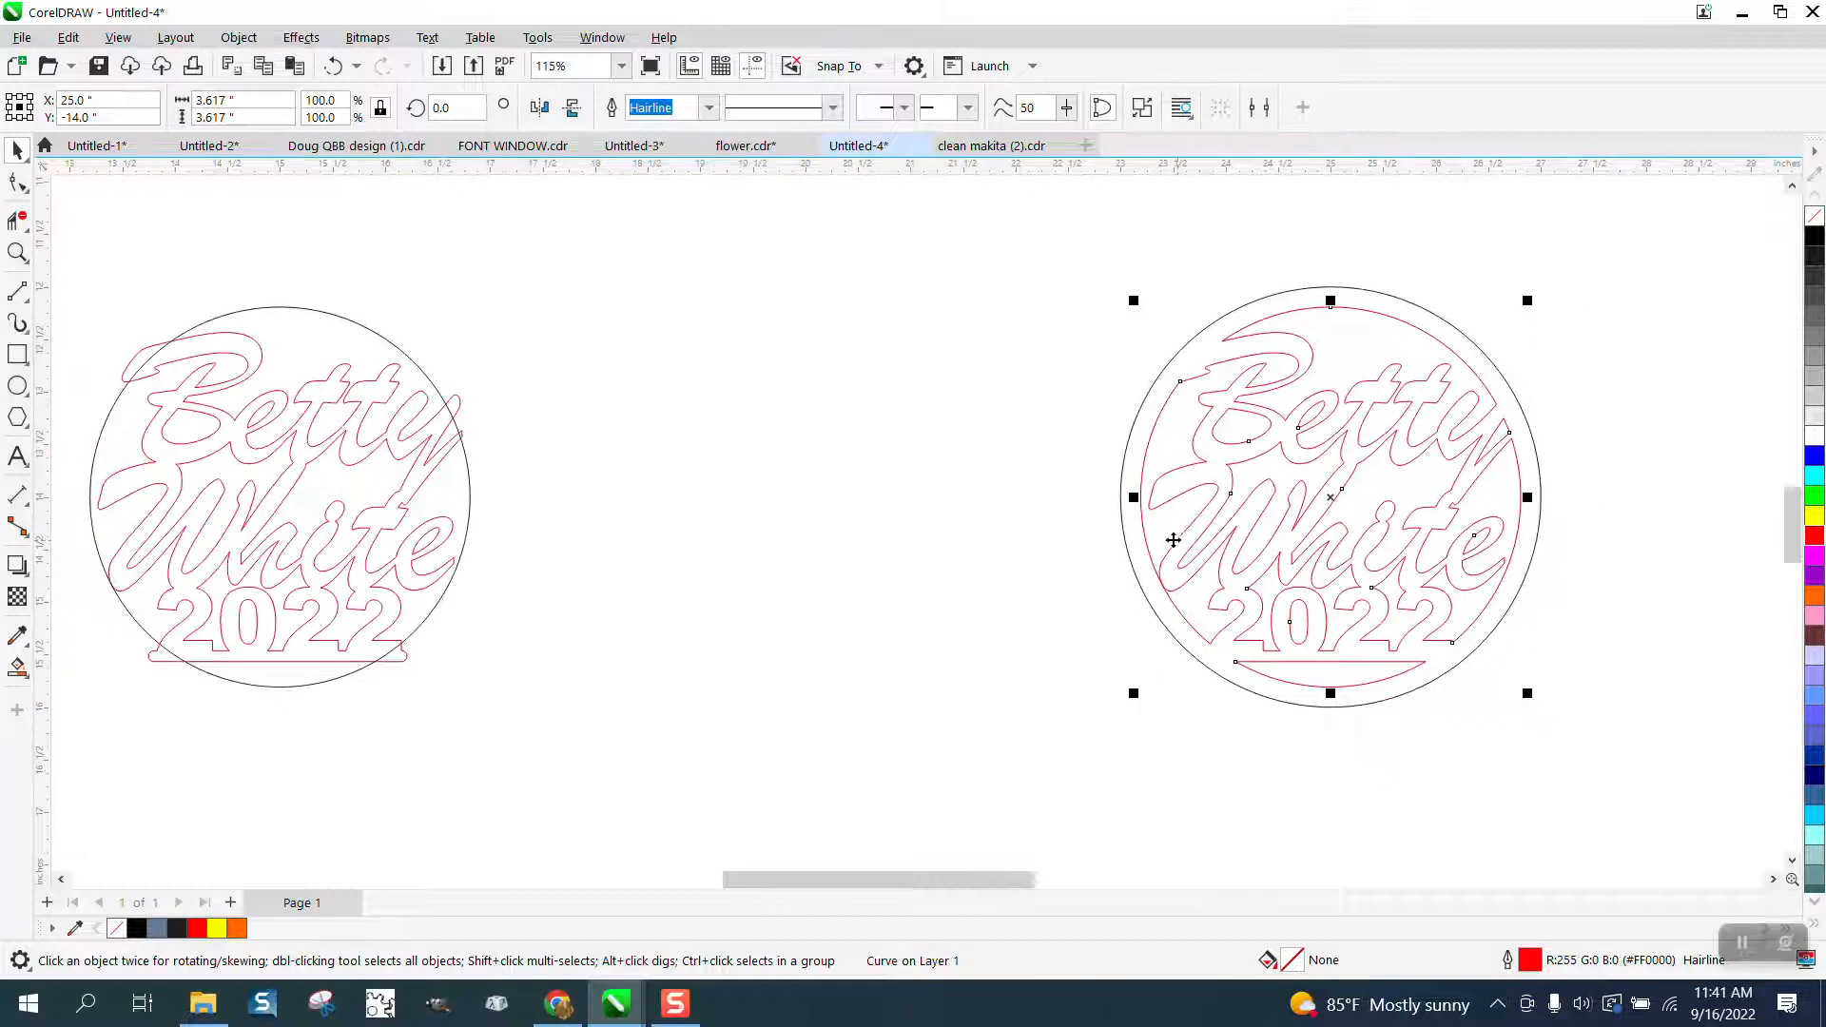
scroll(572, 518, down, 1)
click(18, 252)
drag(97, 288, 749, 704)
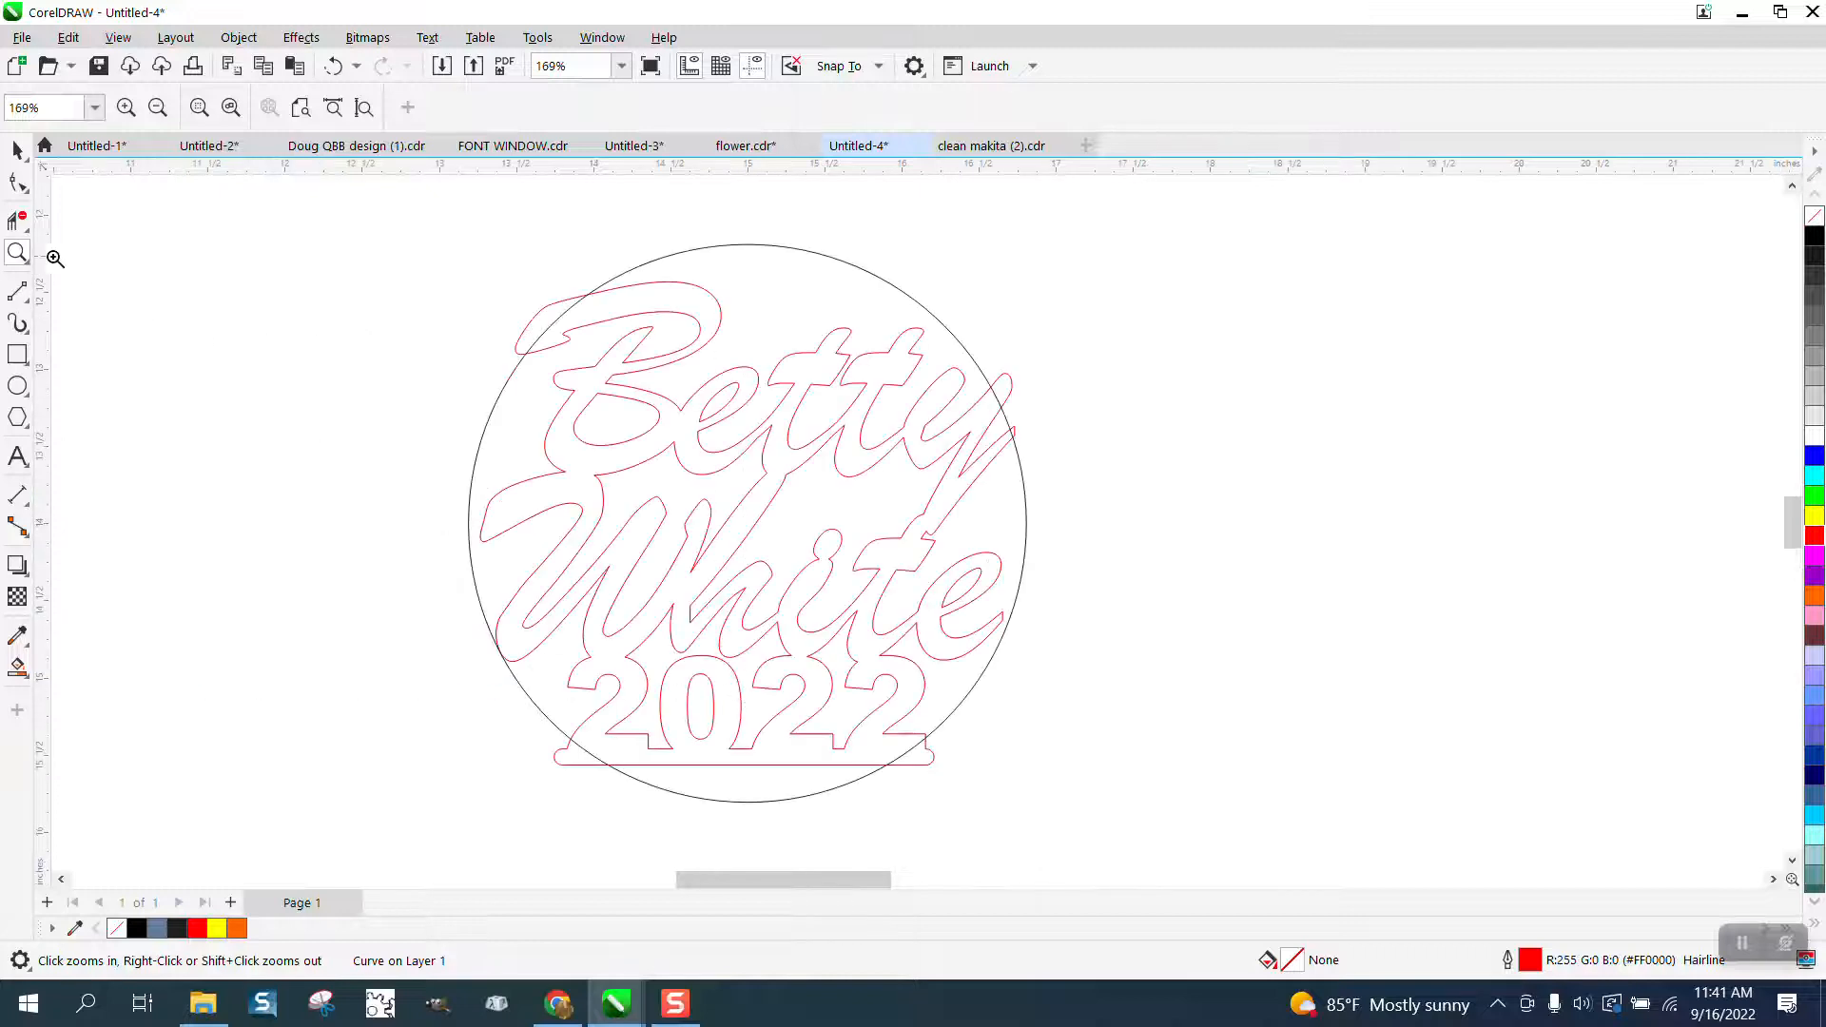
click(17, 221)
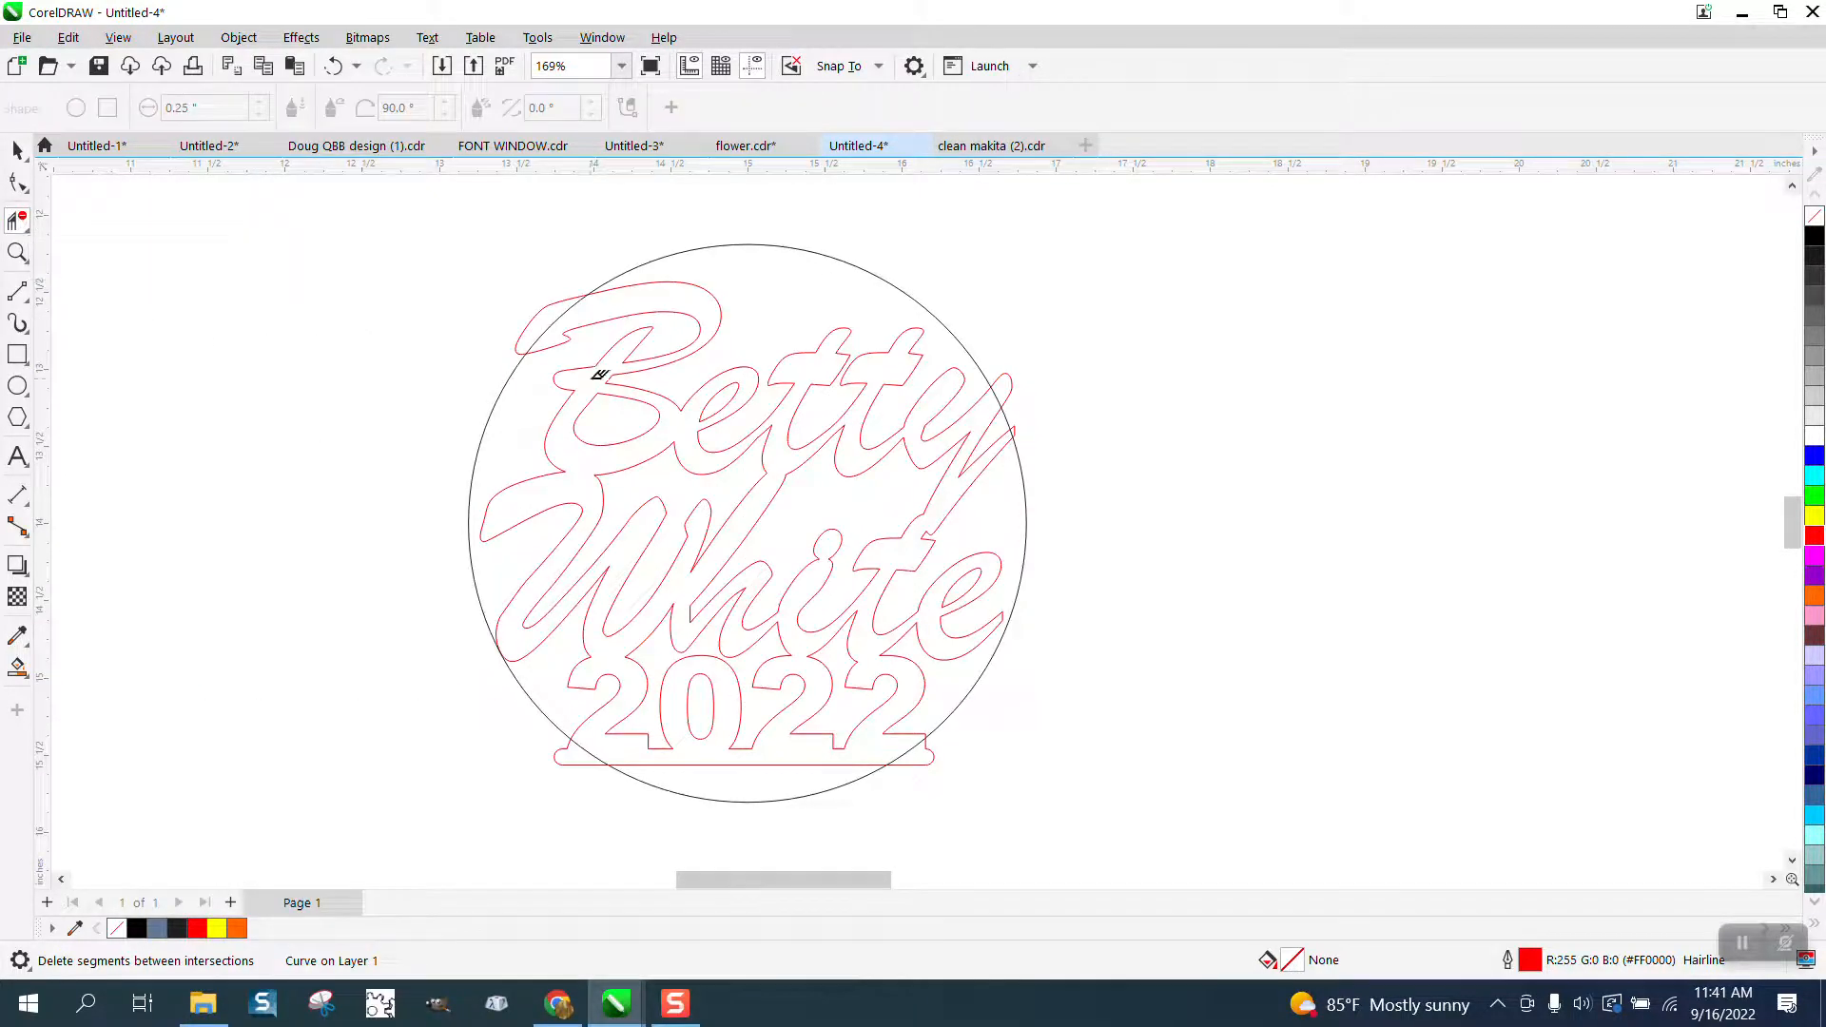
drag(668, 290, 897, 690)
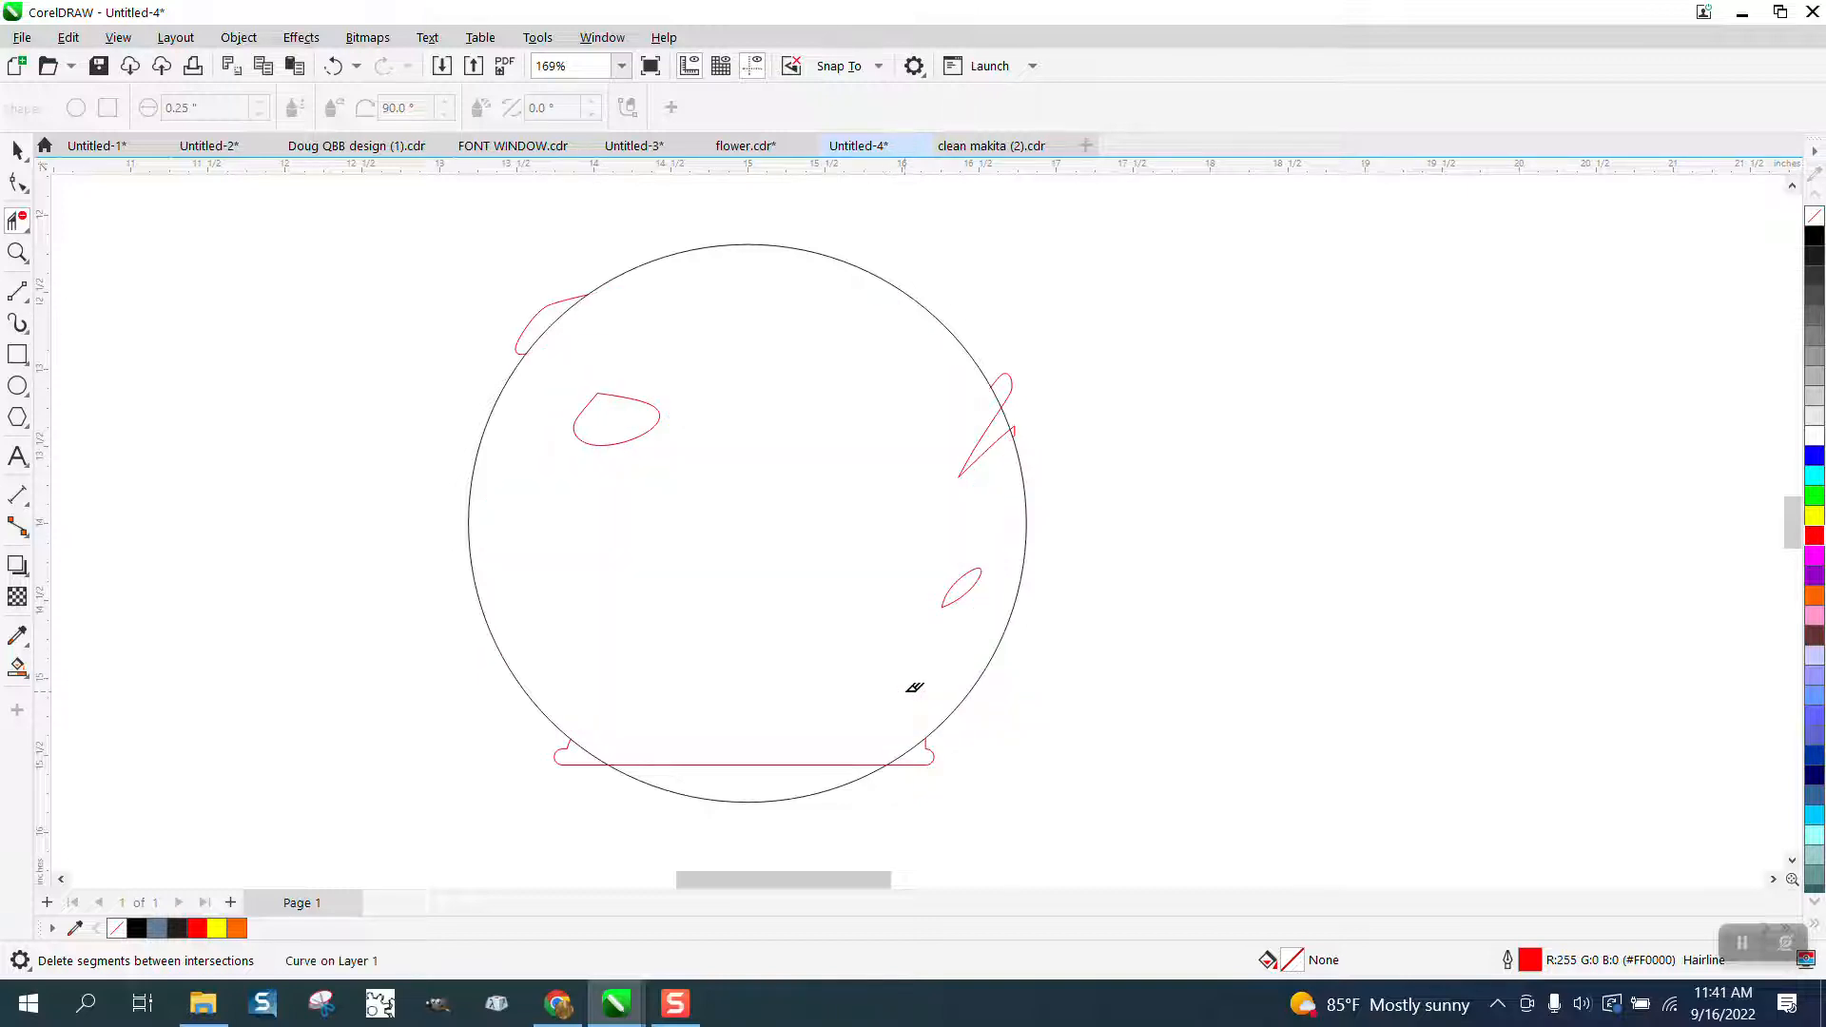
click(641, 443)
drag(888, 501, 970, 603)
drag(960, 440, 989, 466)
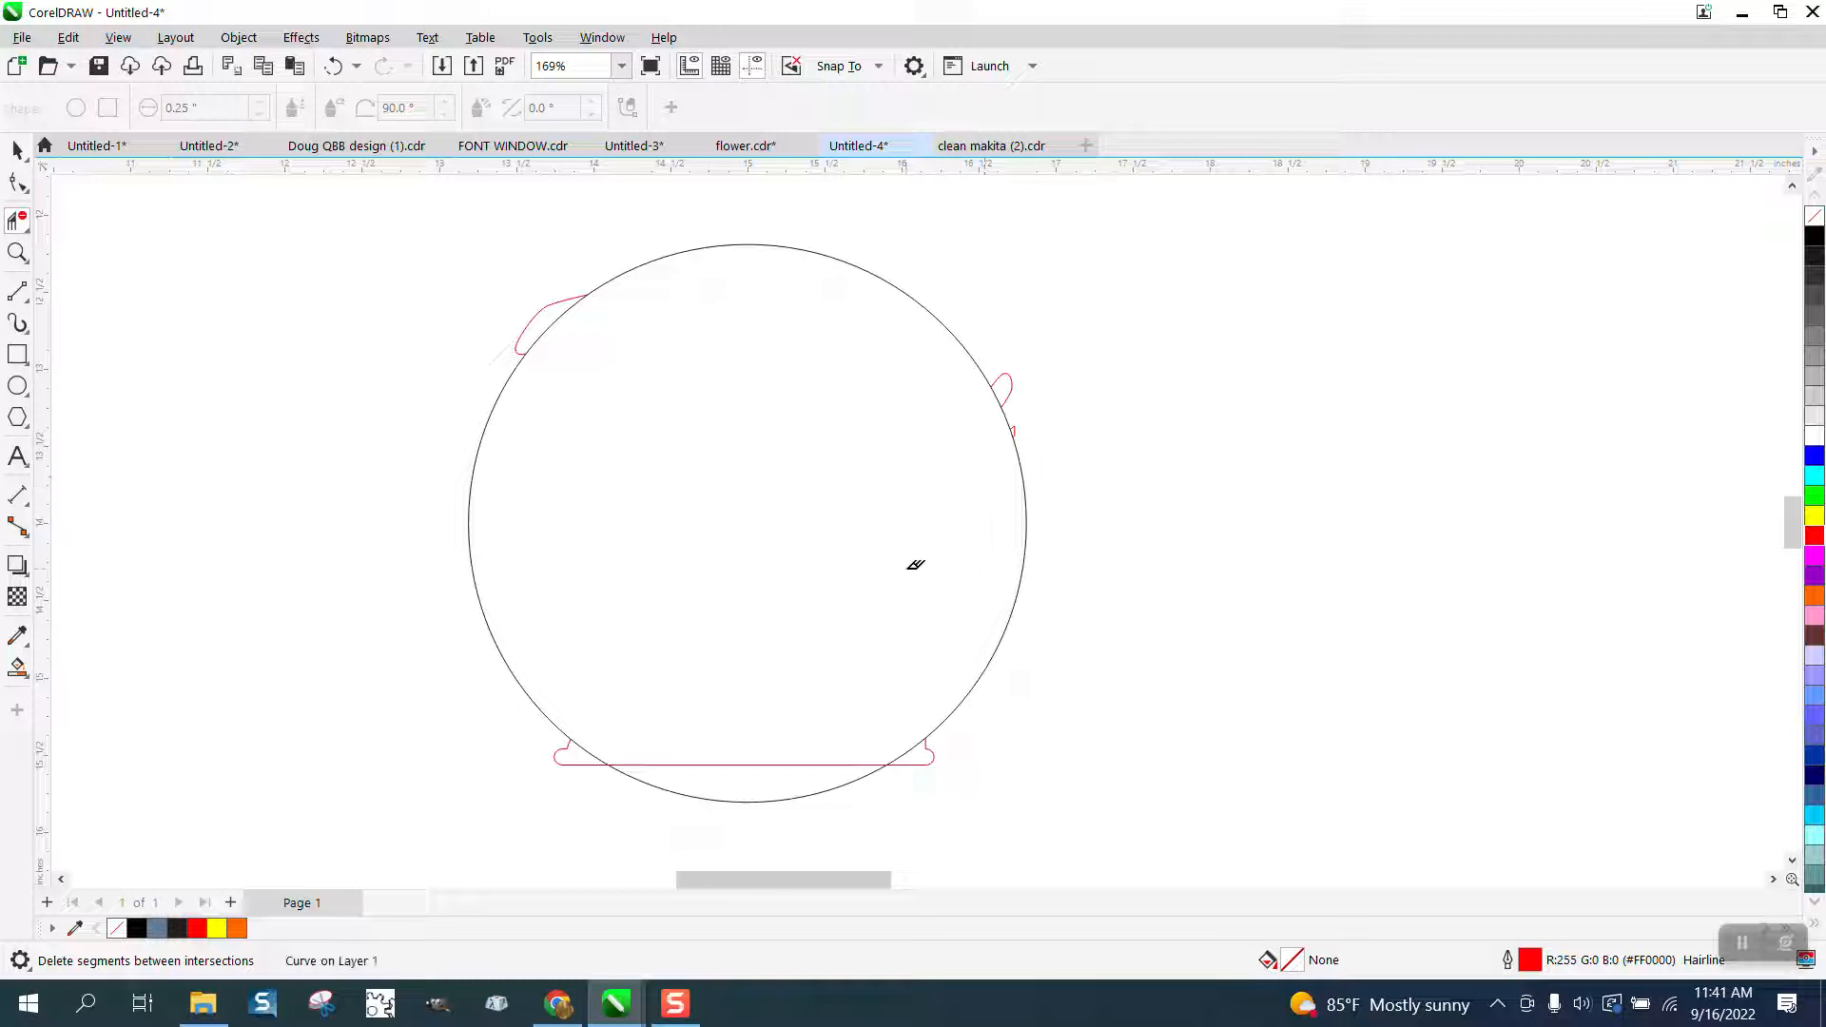
click(813, 759)
Delete the circle of the left copy, keeping the leftover lettering pieces
click(17, 150)
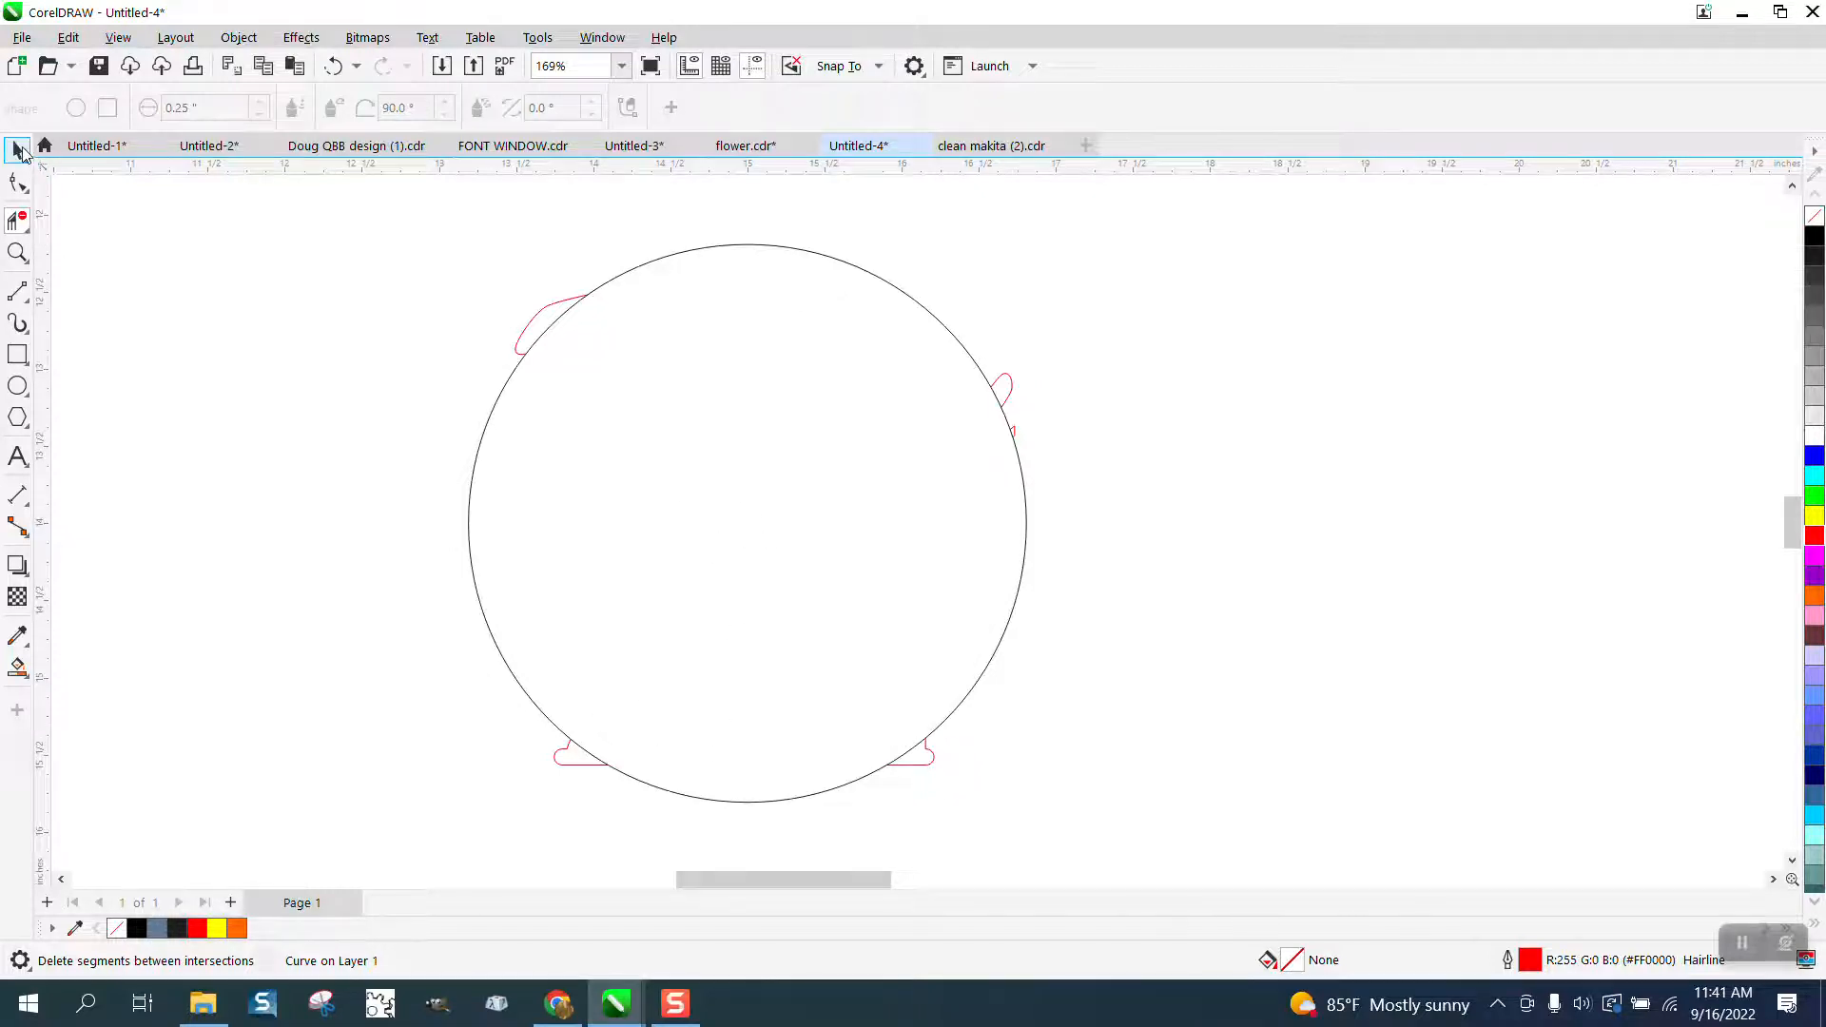
click(761, 243)
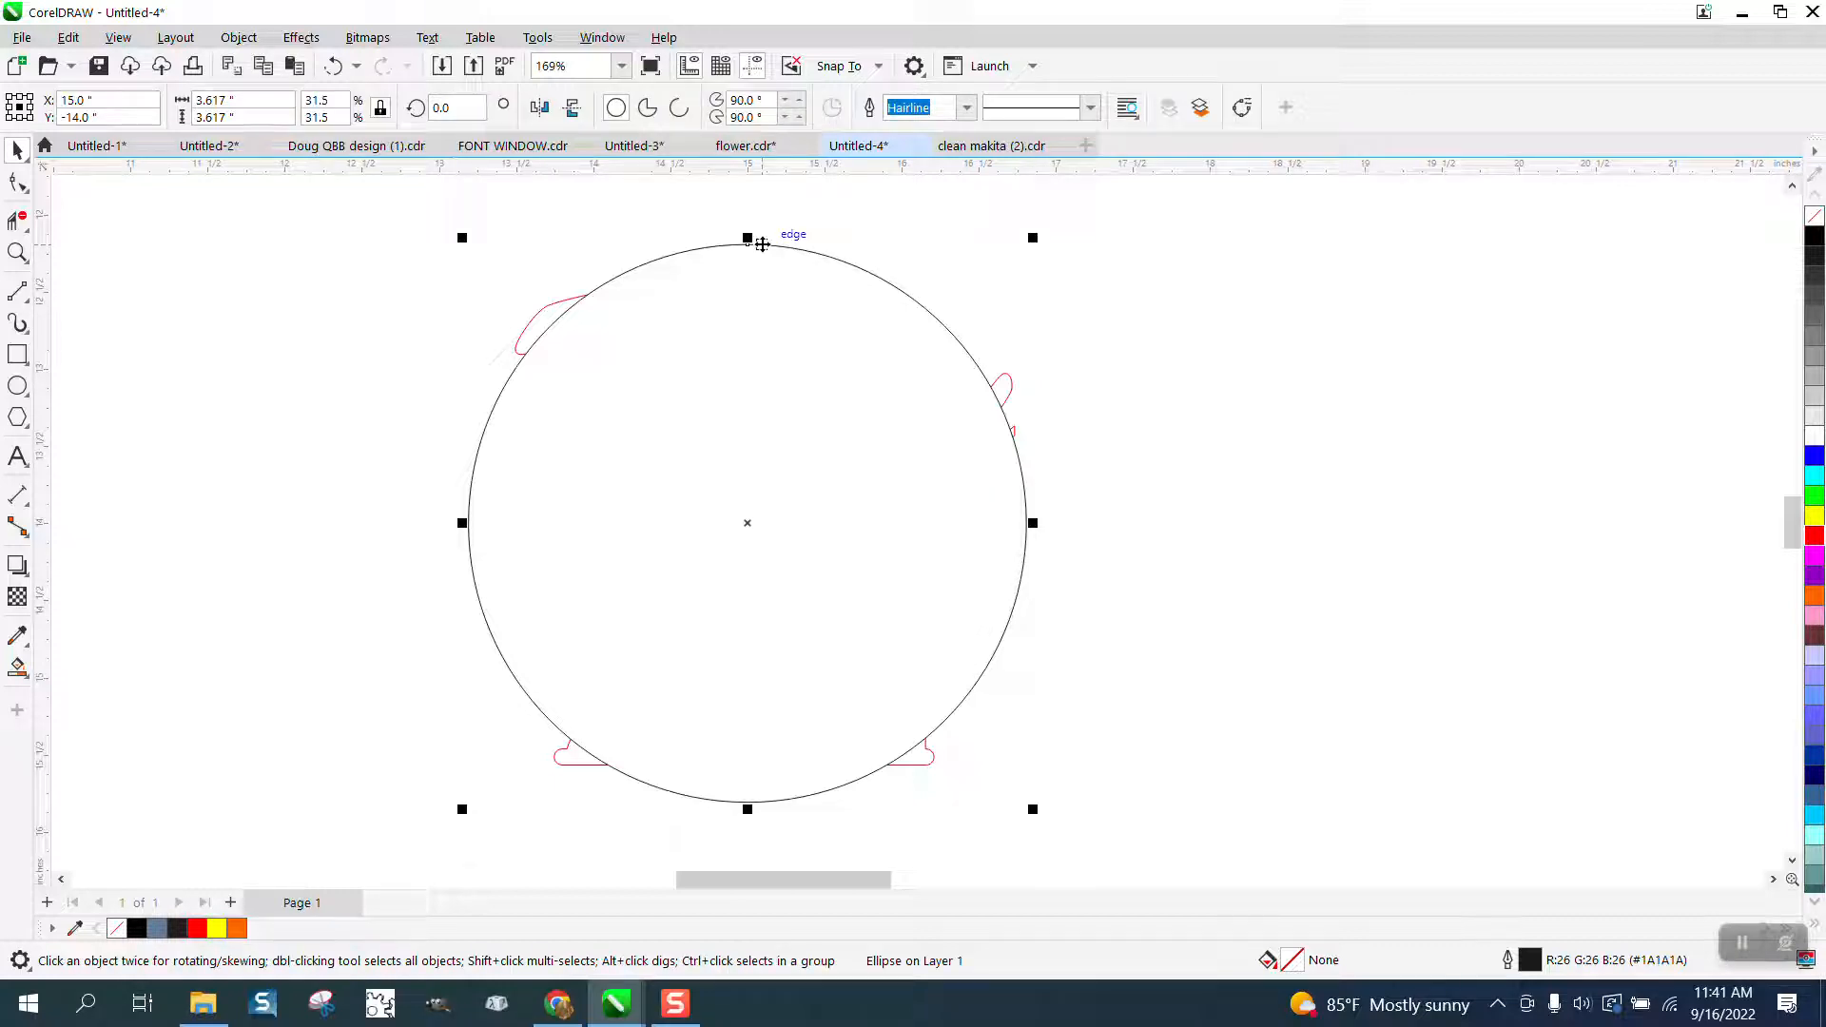
key(Delete)
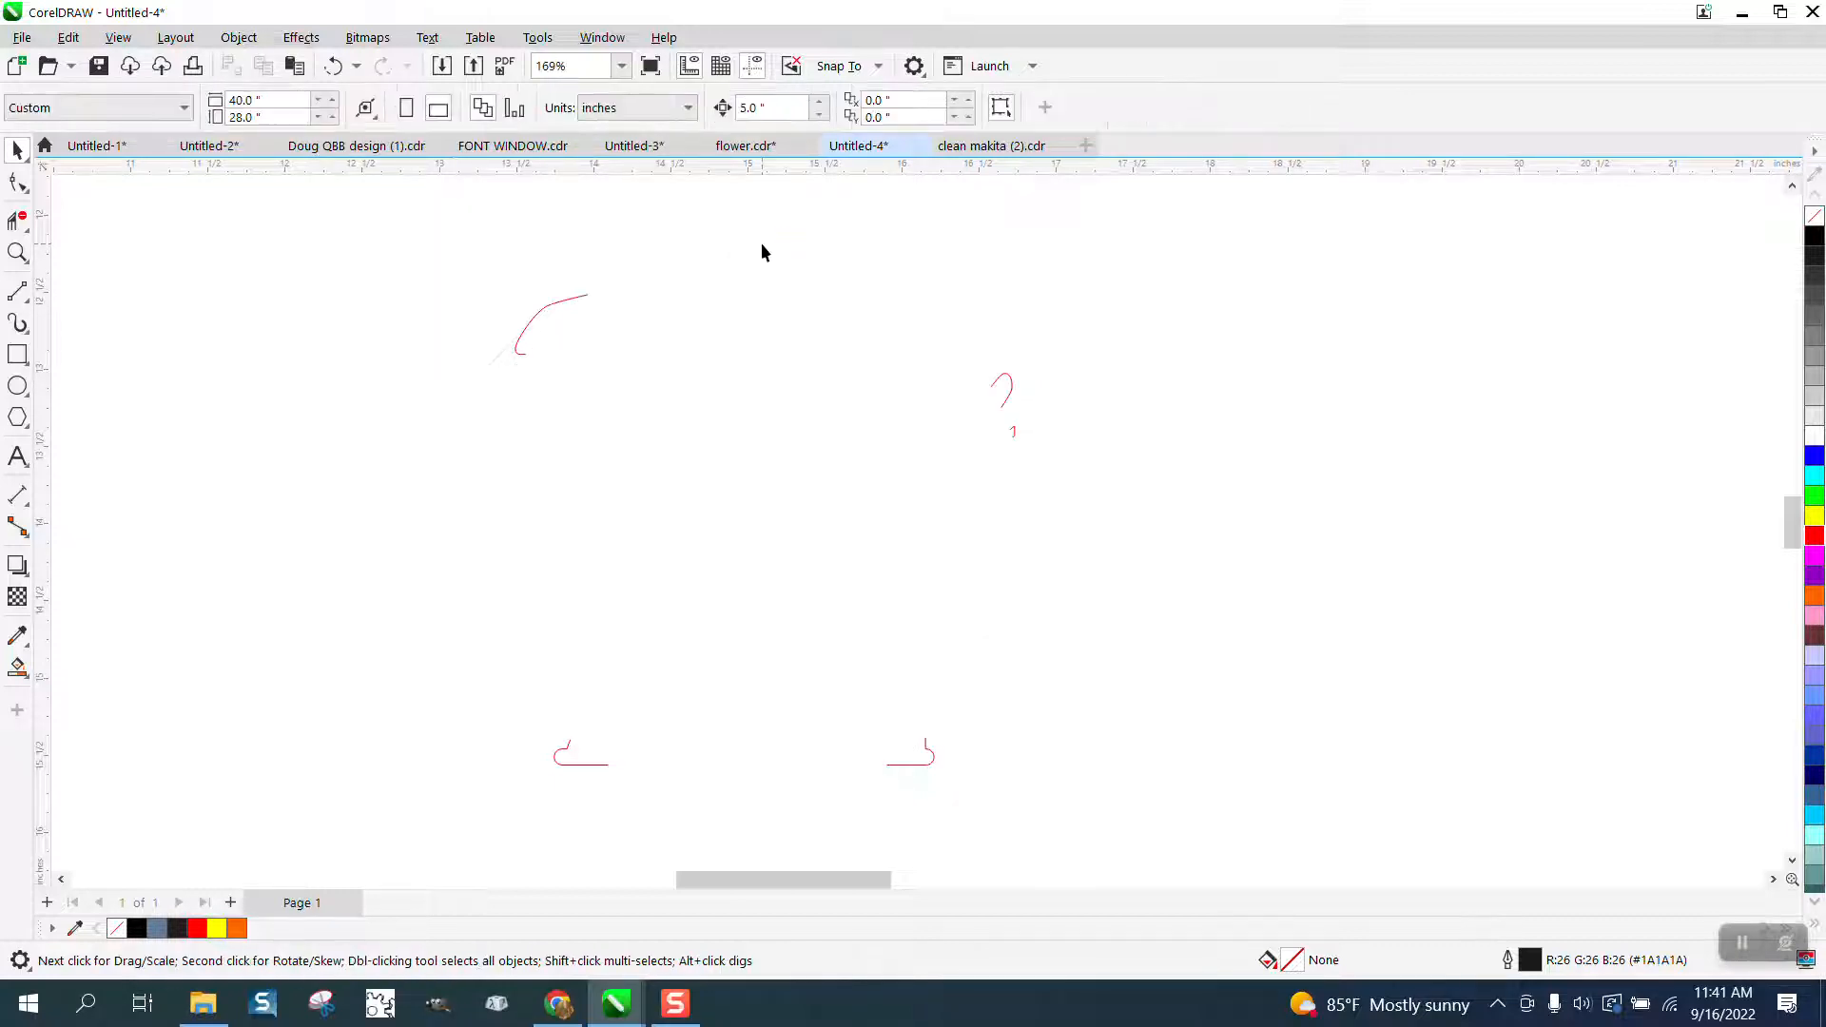
Select the leftover lettering pieces and change their outline color to black
scroll(640, 307, down, 1)
scroll(641, 306, down, 2)
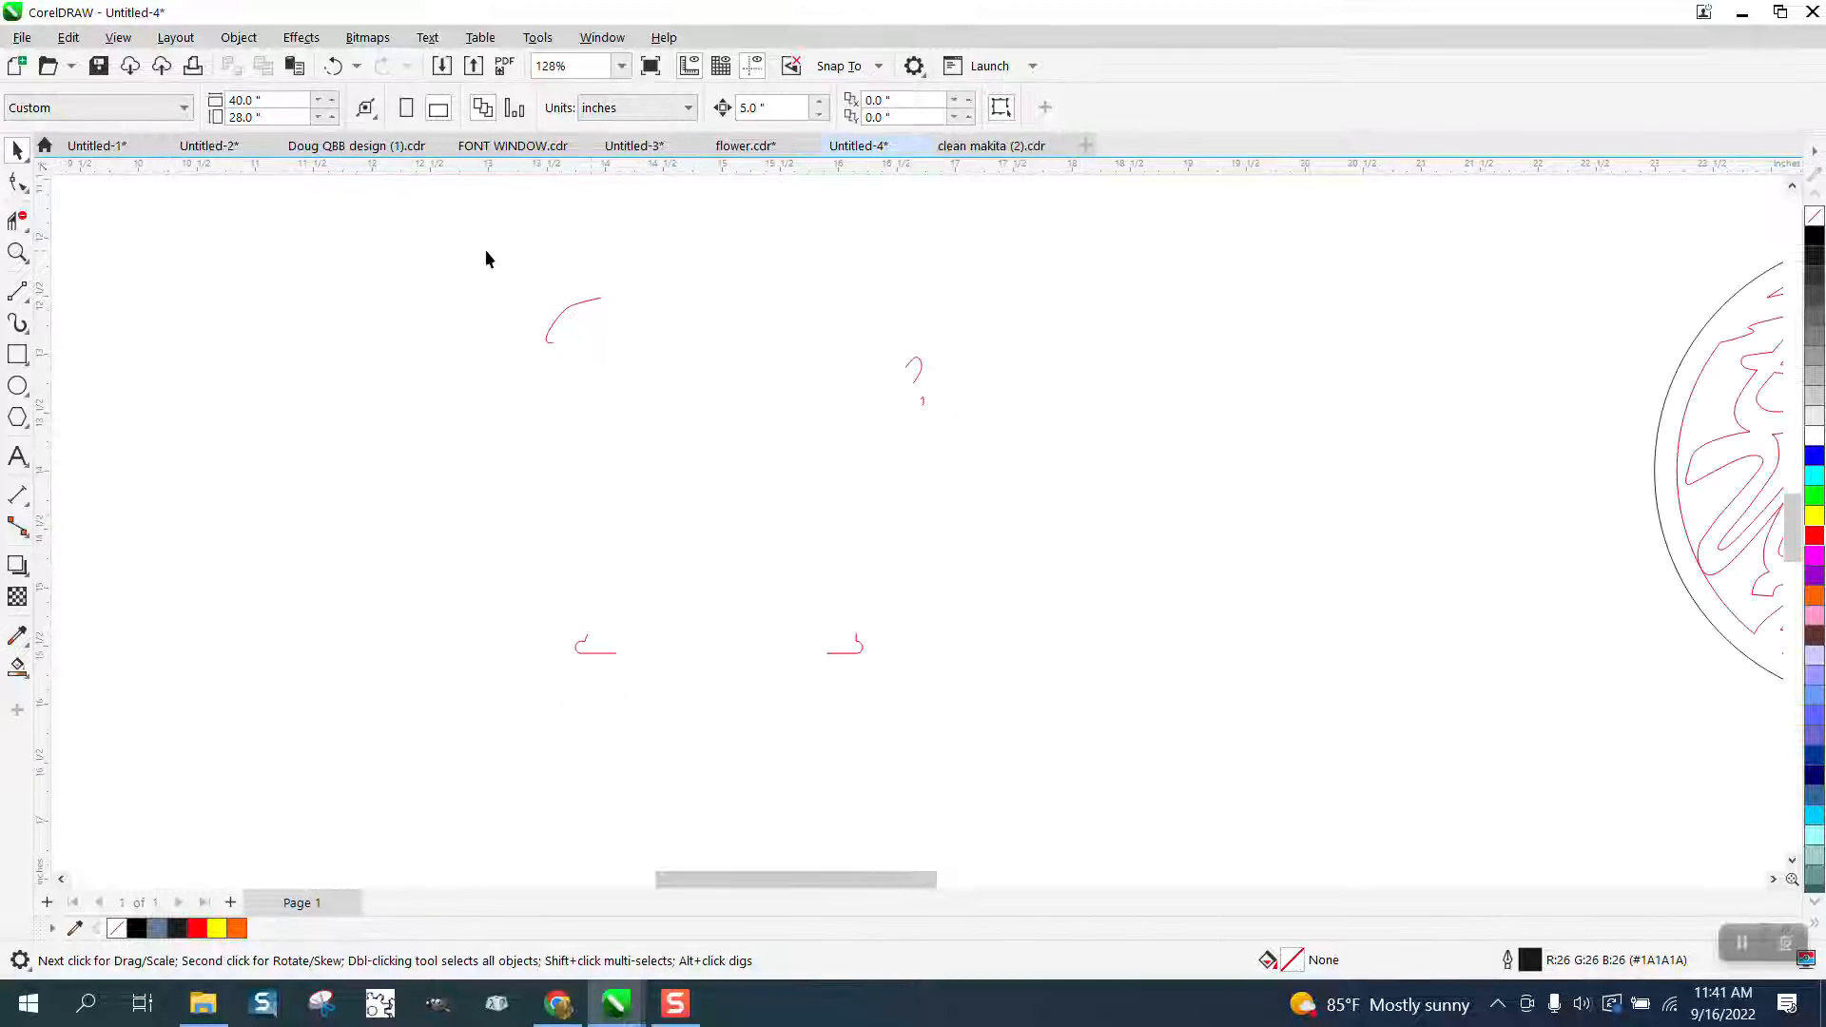
drag(1021, 680, 1052, 738)
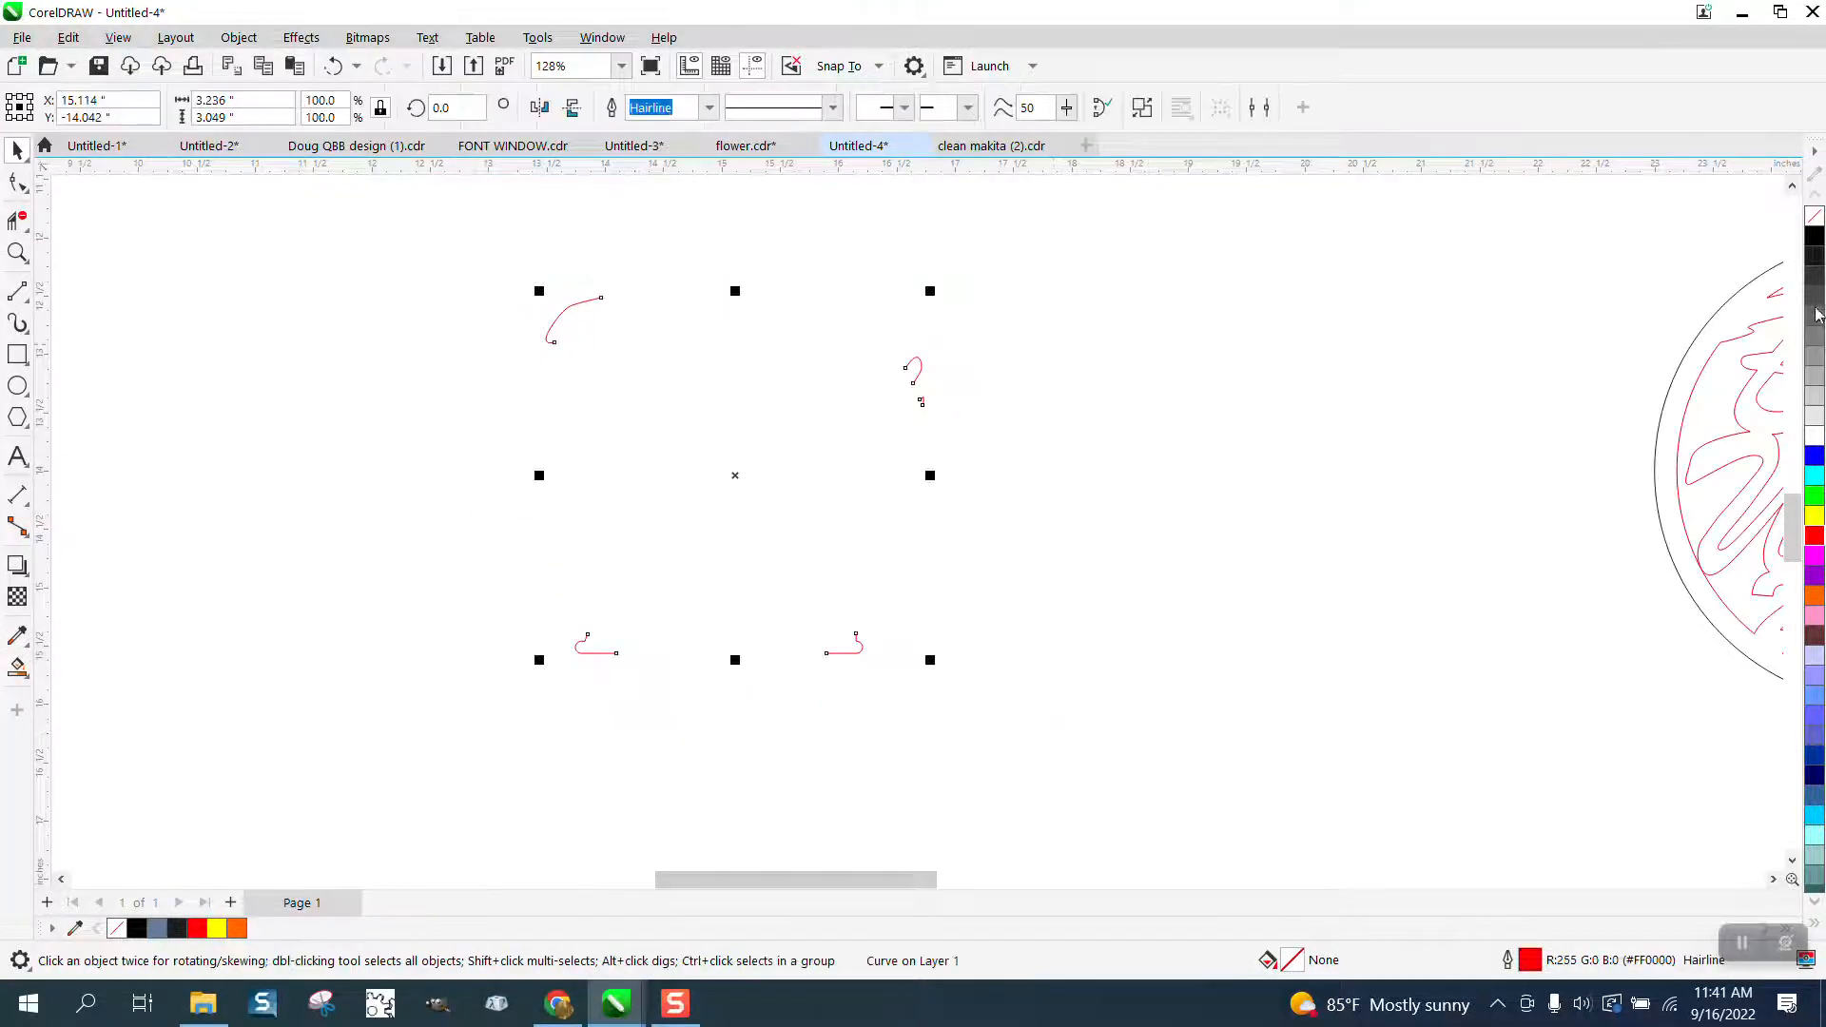
right_click(1814, 240)
scroll(837, 372, down, 1)
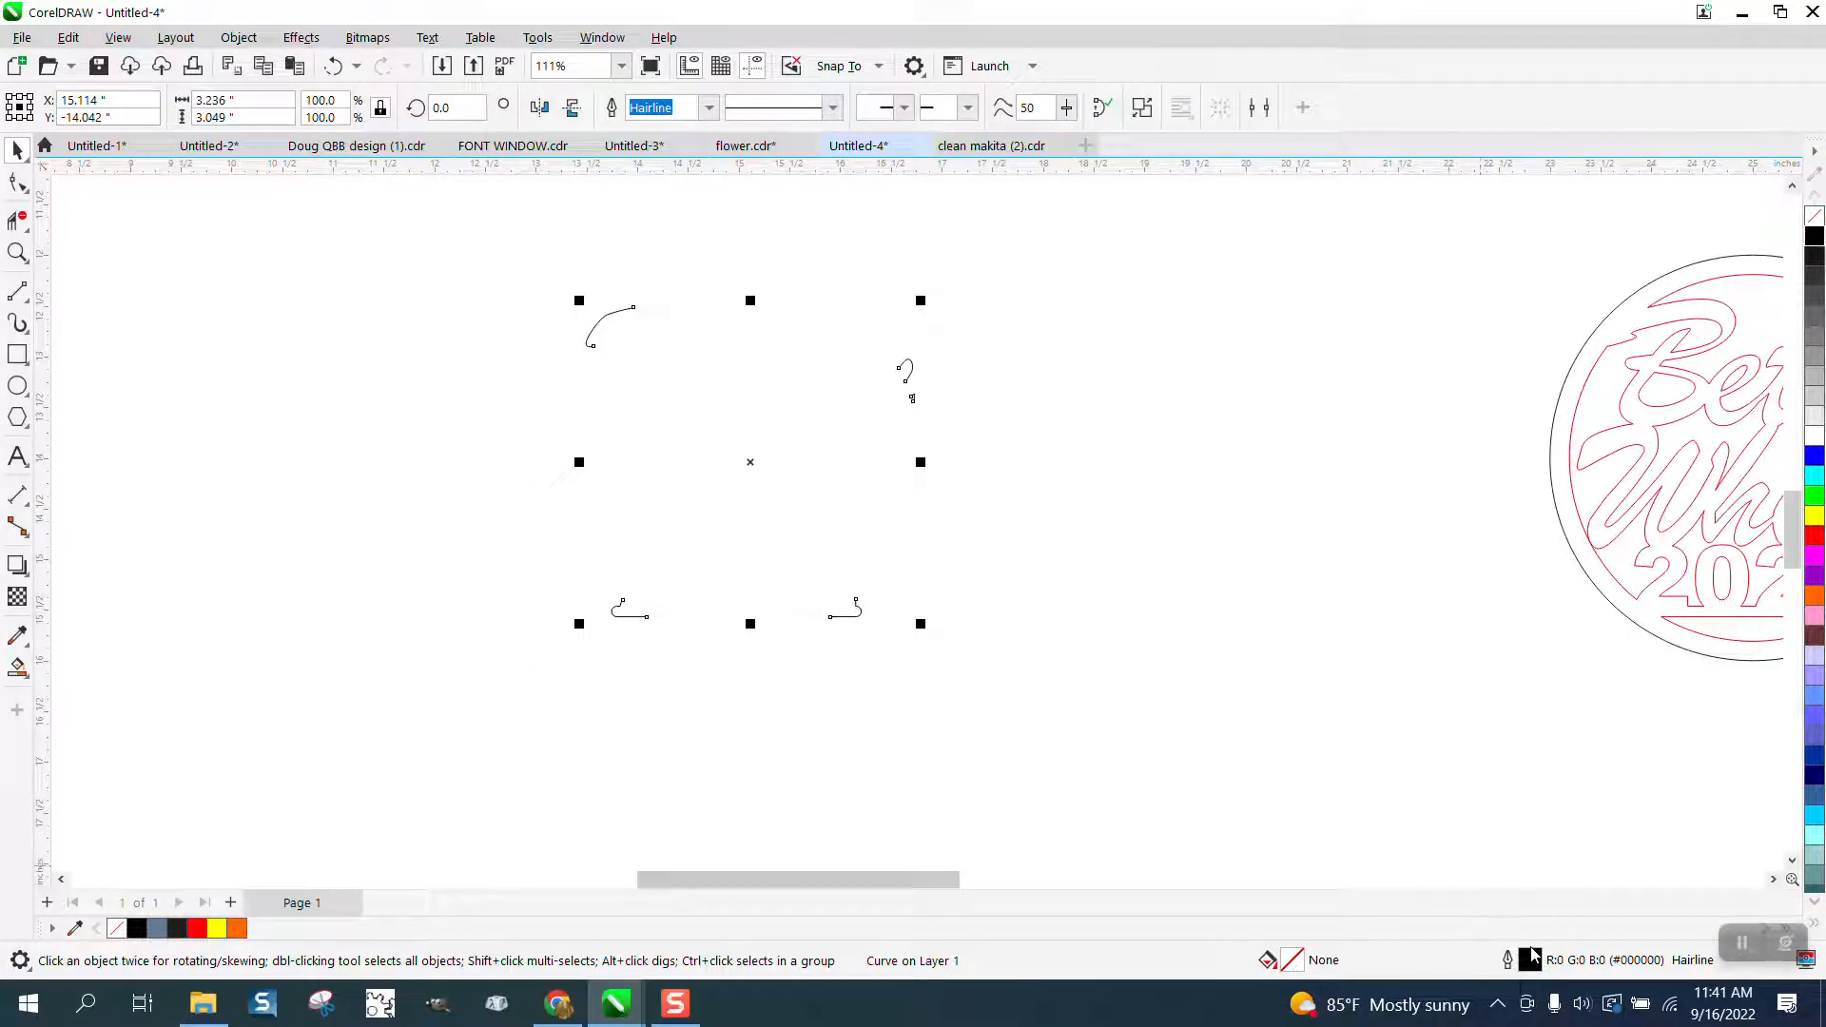
Try a 4 pt outline on the leftover pieces, and settle on 1.5 pt
click(708, 112)
click(663, 259)
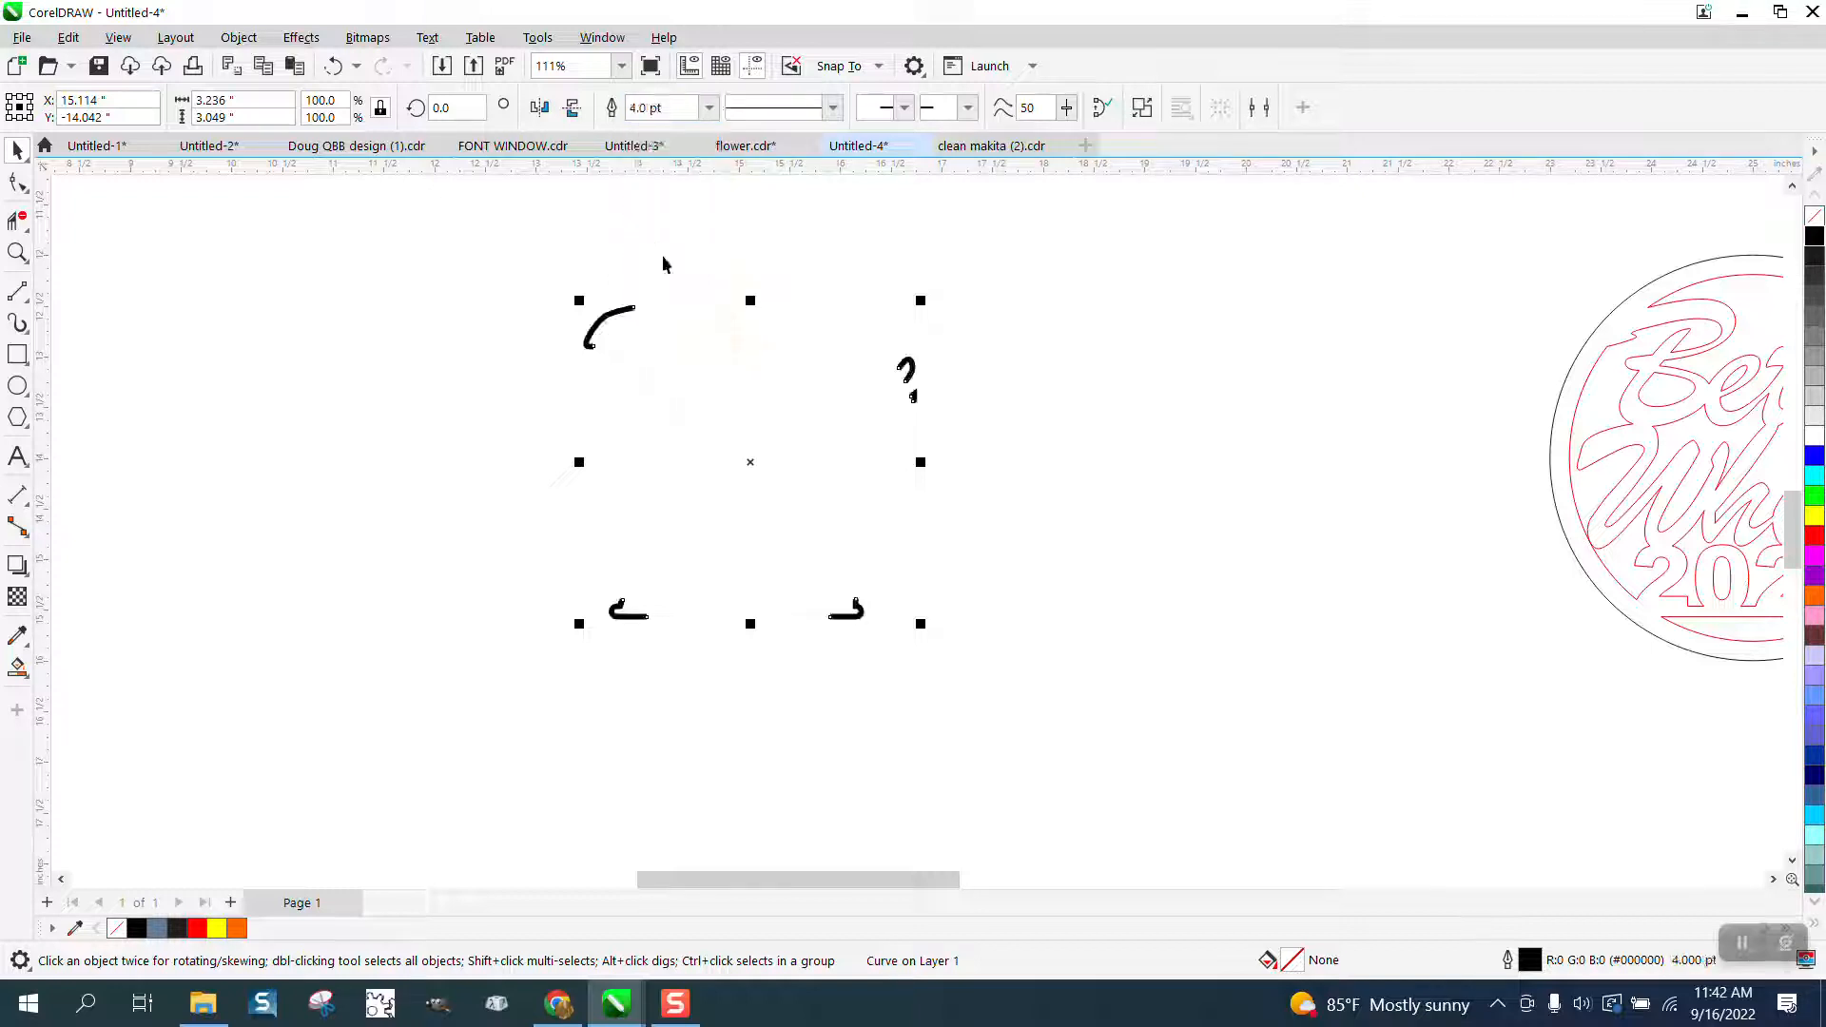
click(709, 108)
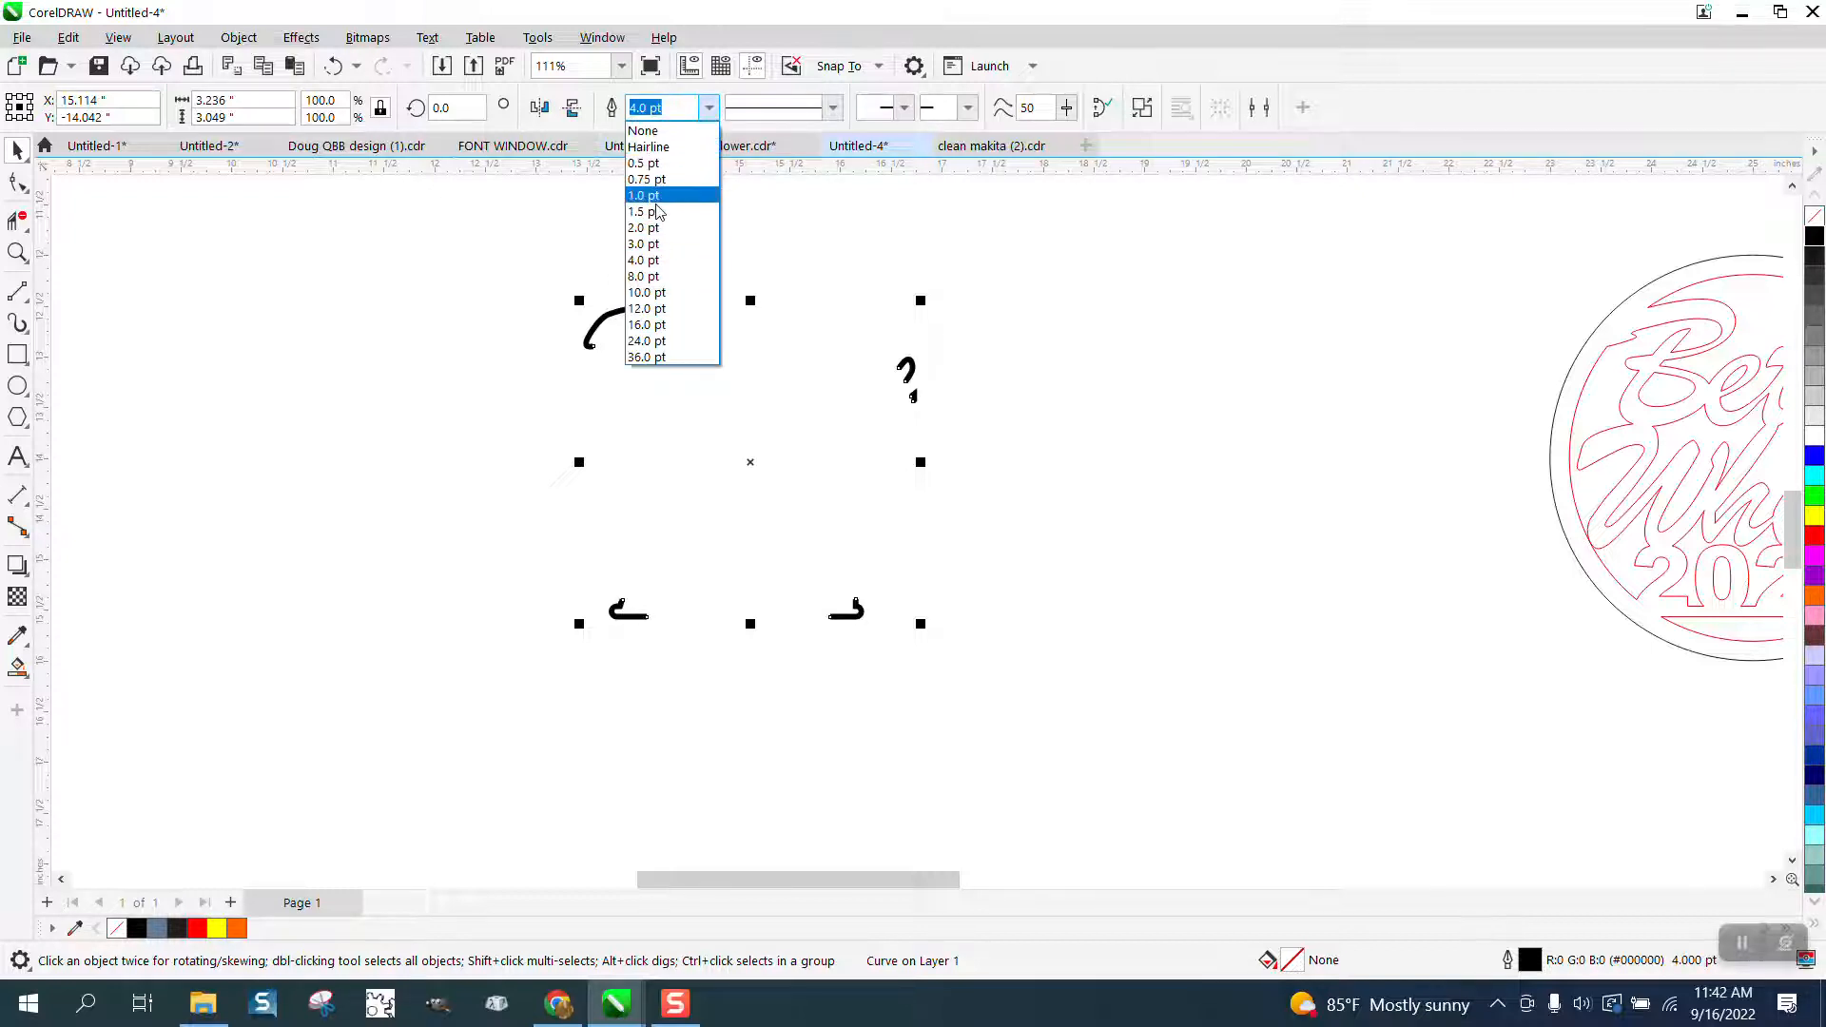
click(650, 209)
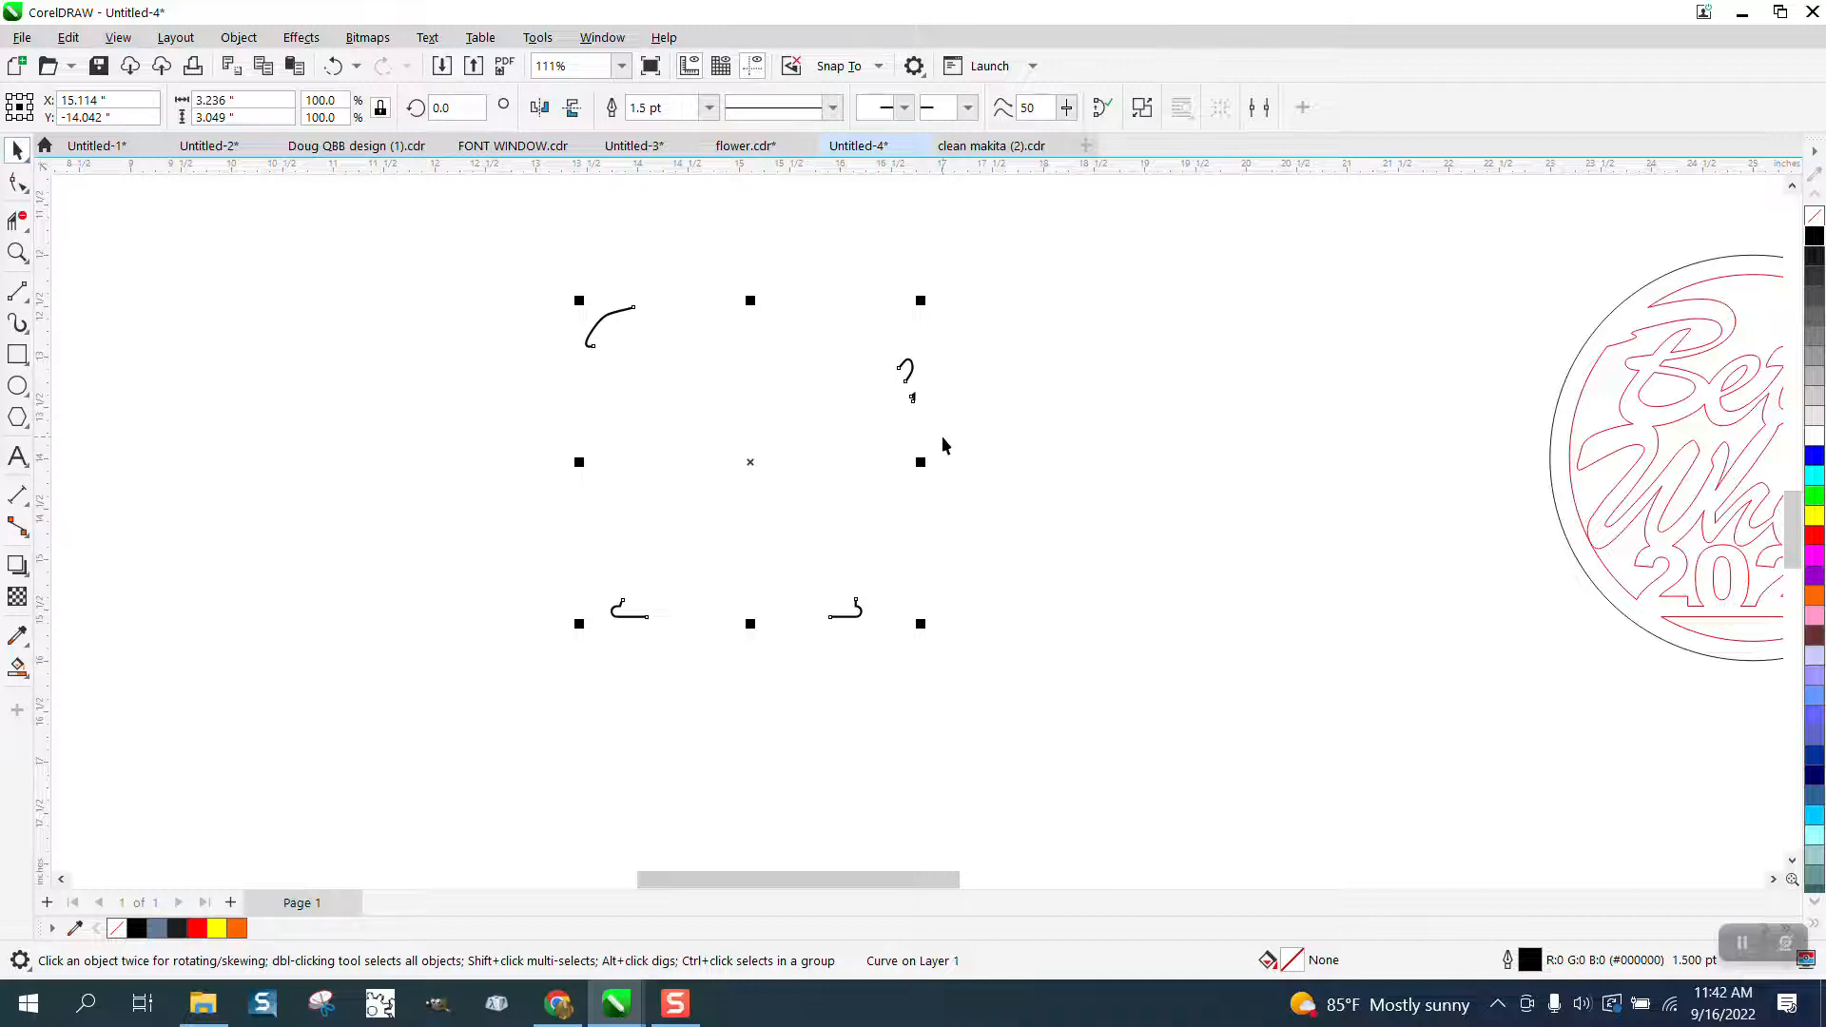
Move the leftover pieces 10 inches right onto the ornament and inspect the overlap up close
scroll(941, 440, down, 1)
key(Right)
key(Right)
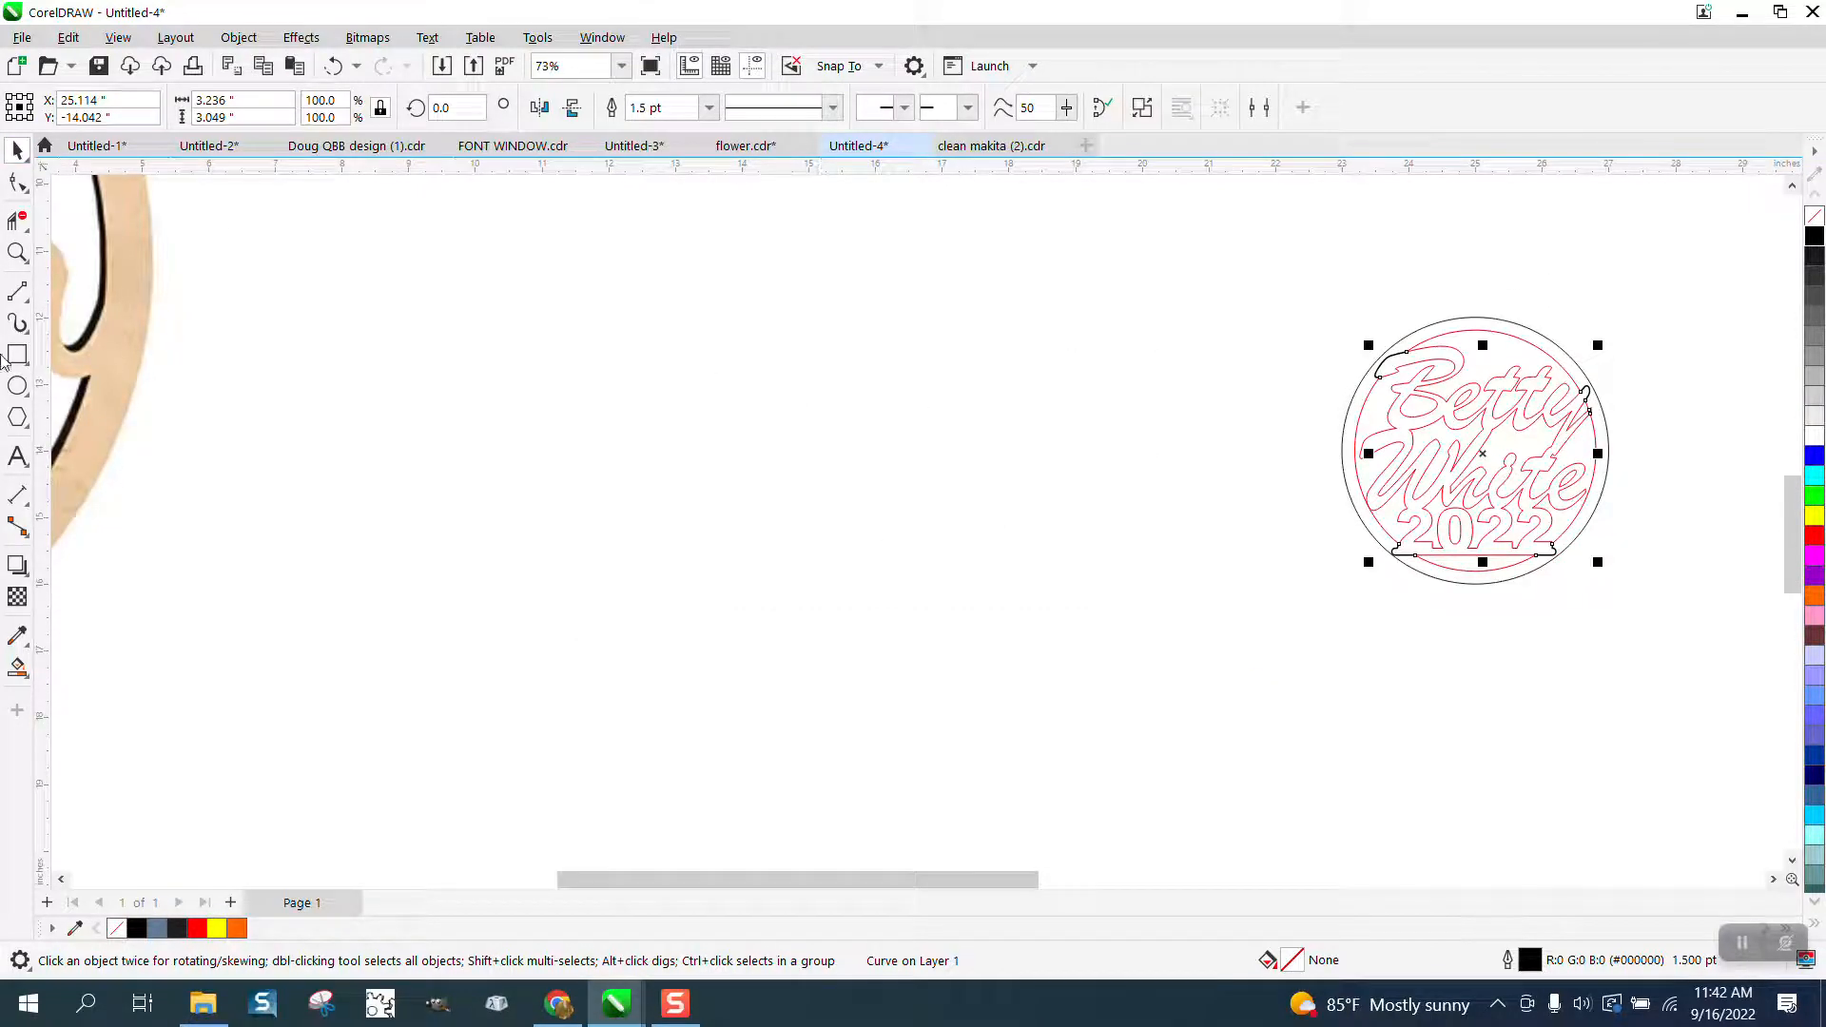
click(17, 252)
drag(1342, 316, 1696, 640)
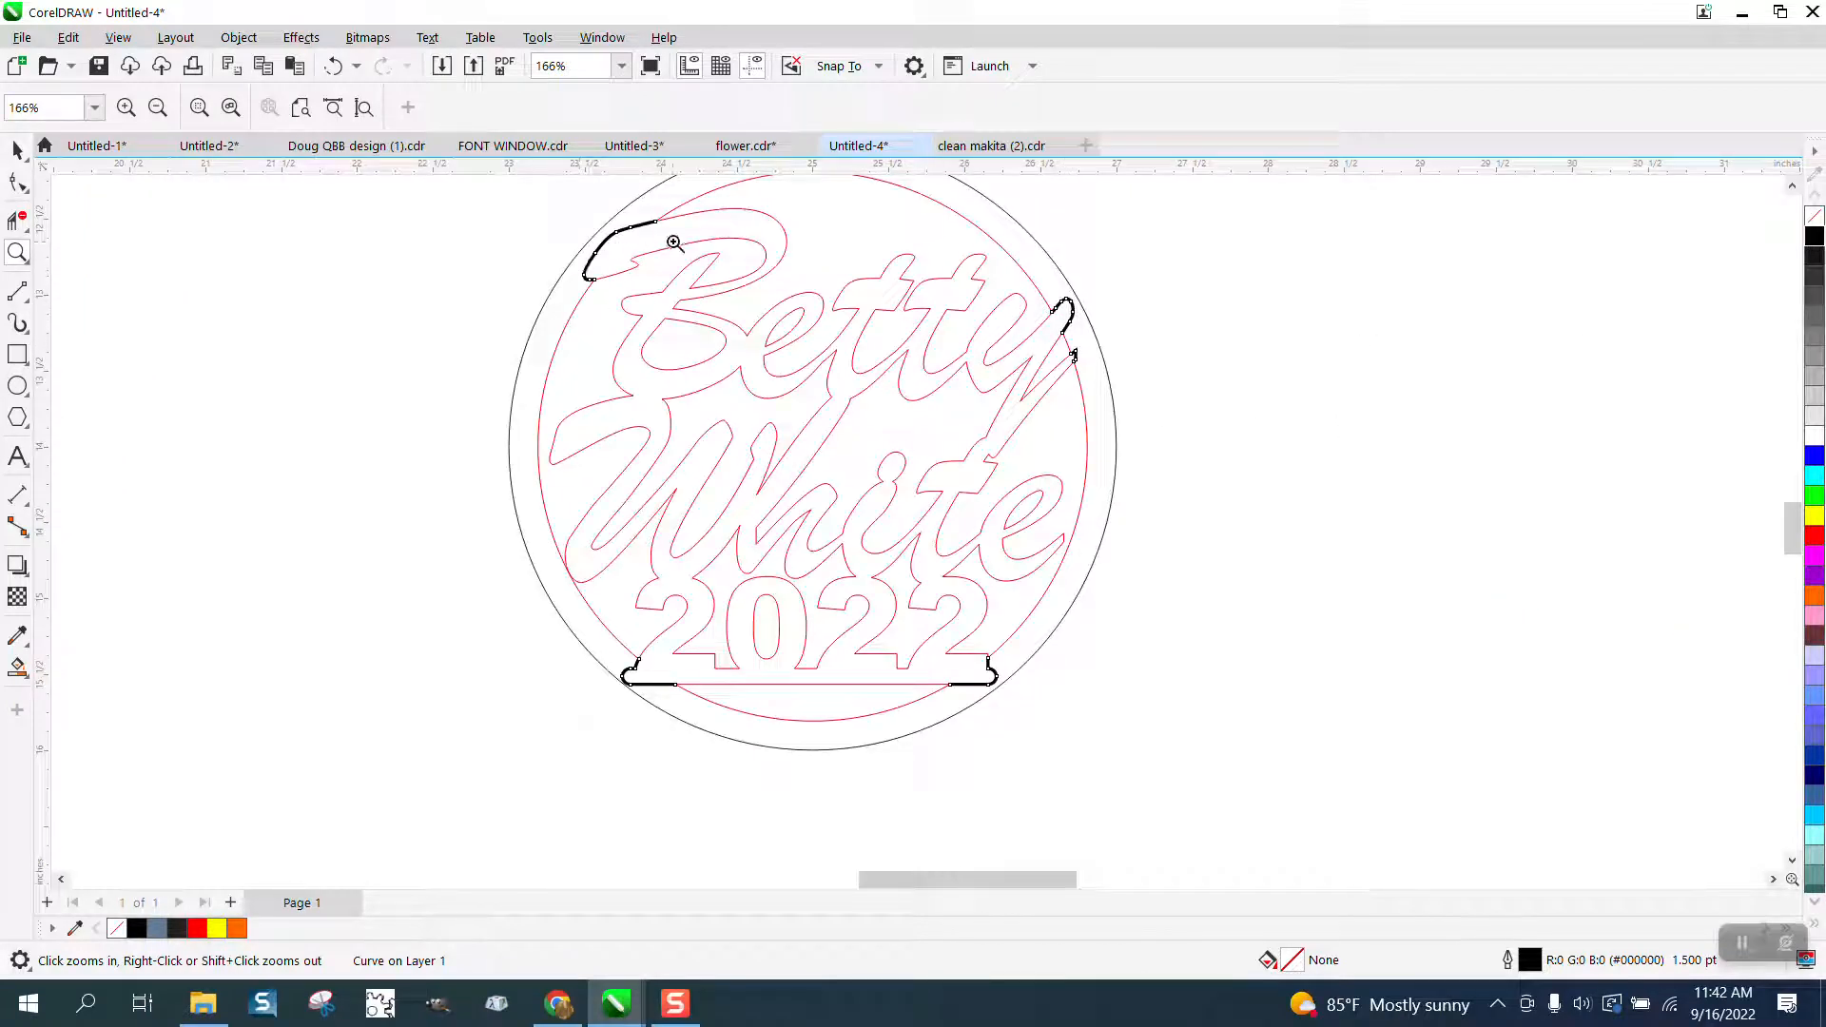
Move the leftover pieces 5 inches left off the ornament and set their outline width to Hairline
click(17, 149)
scroll(1284, 766, down, 2)
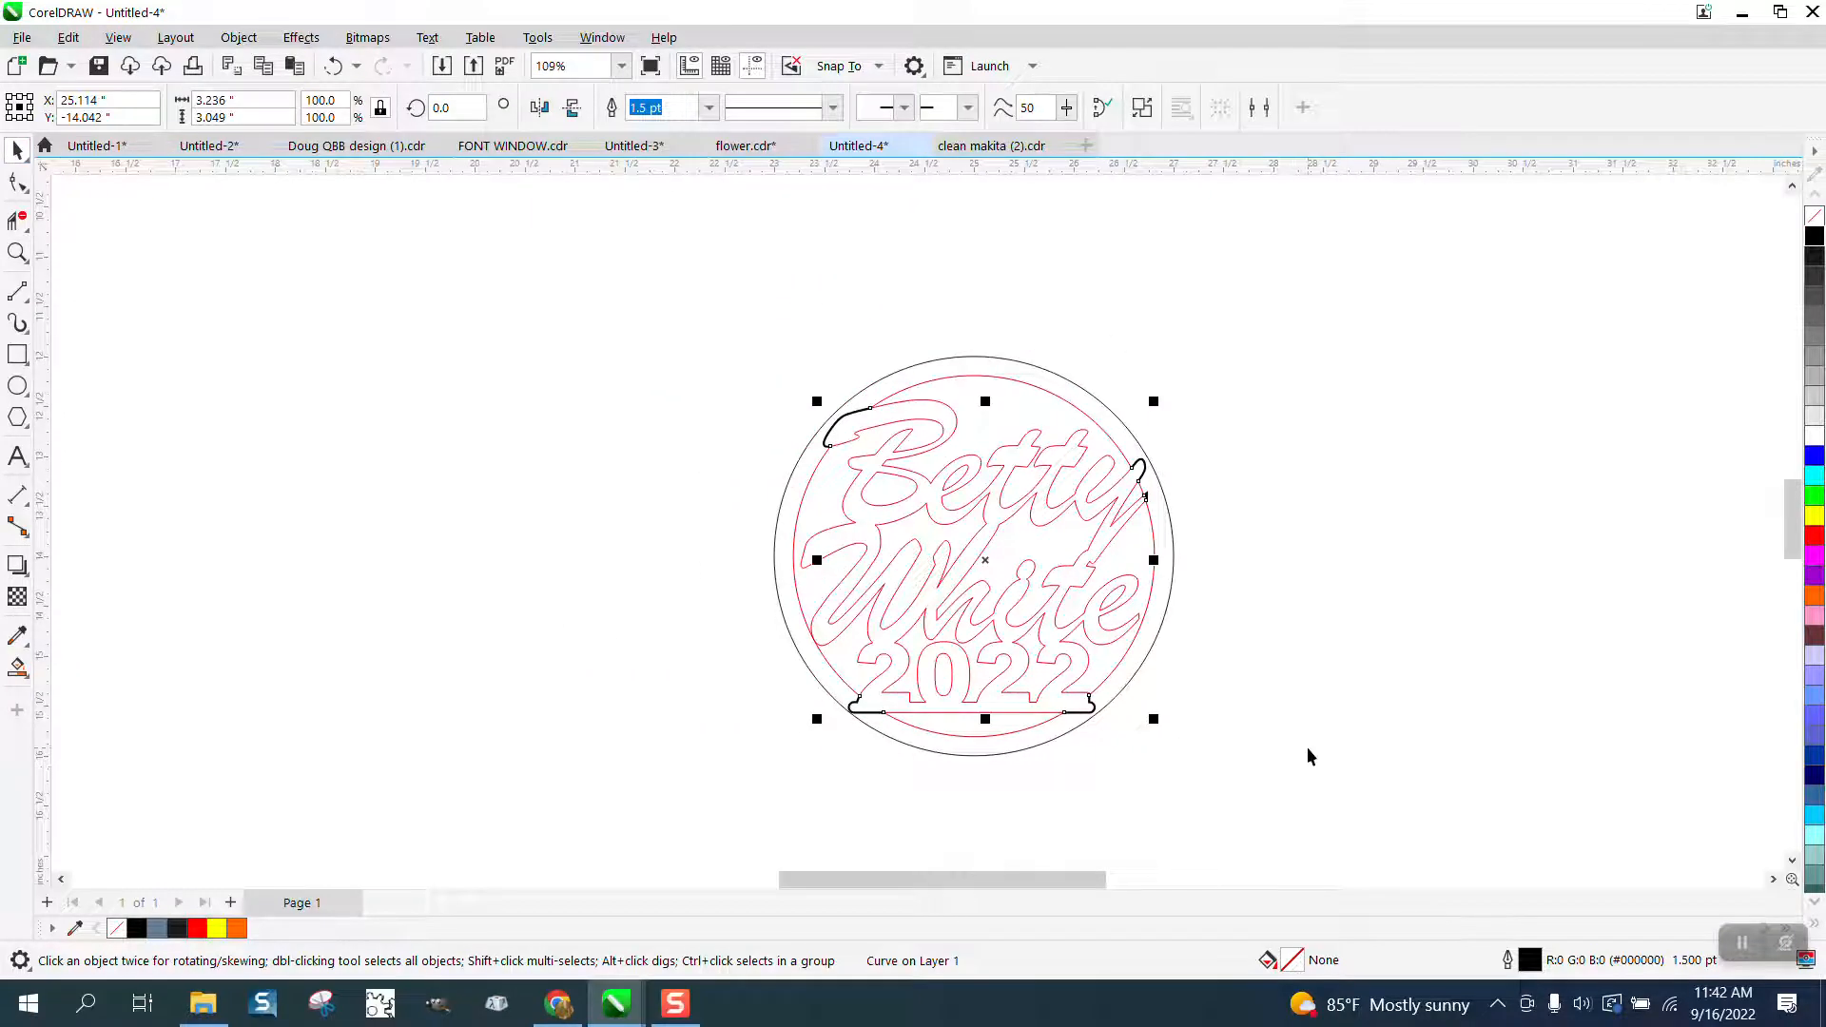
key(Left)
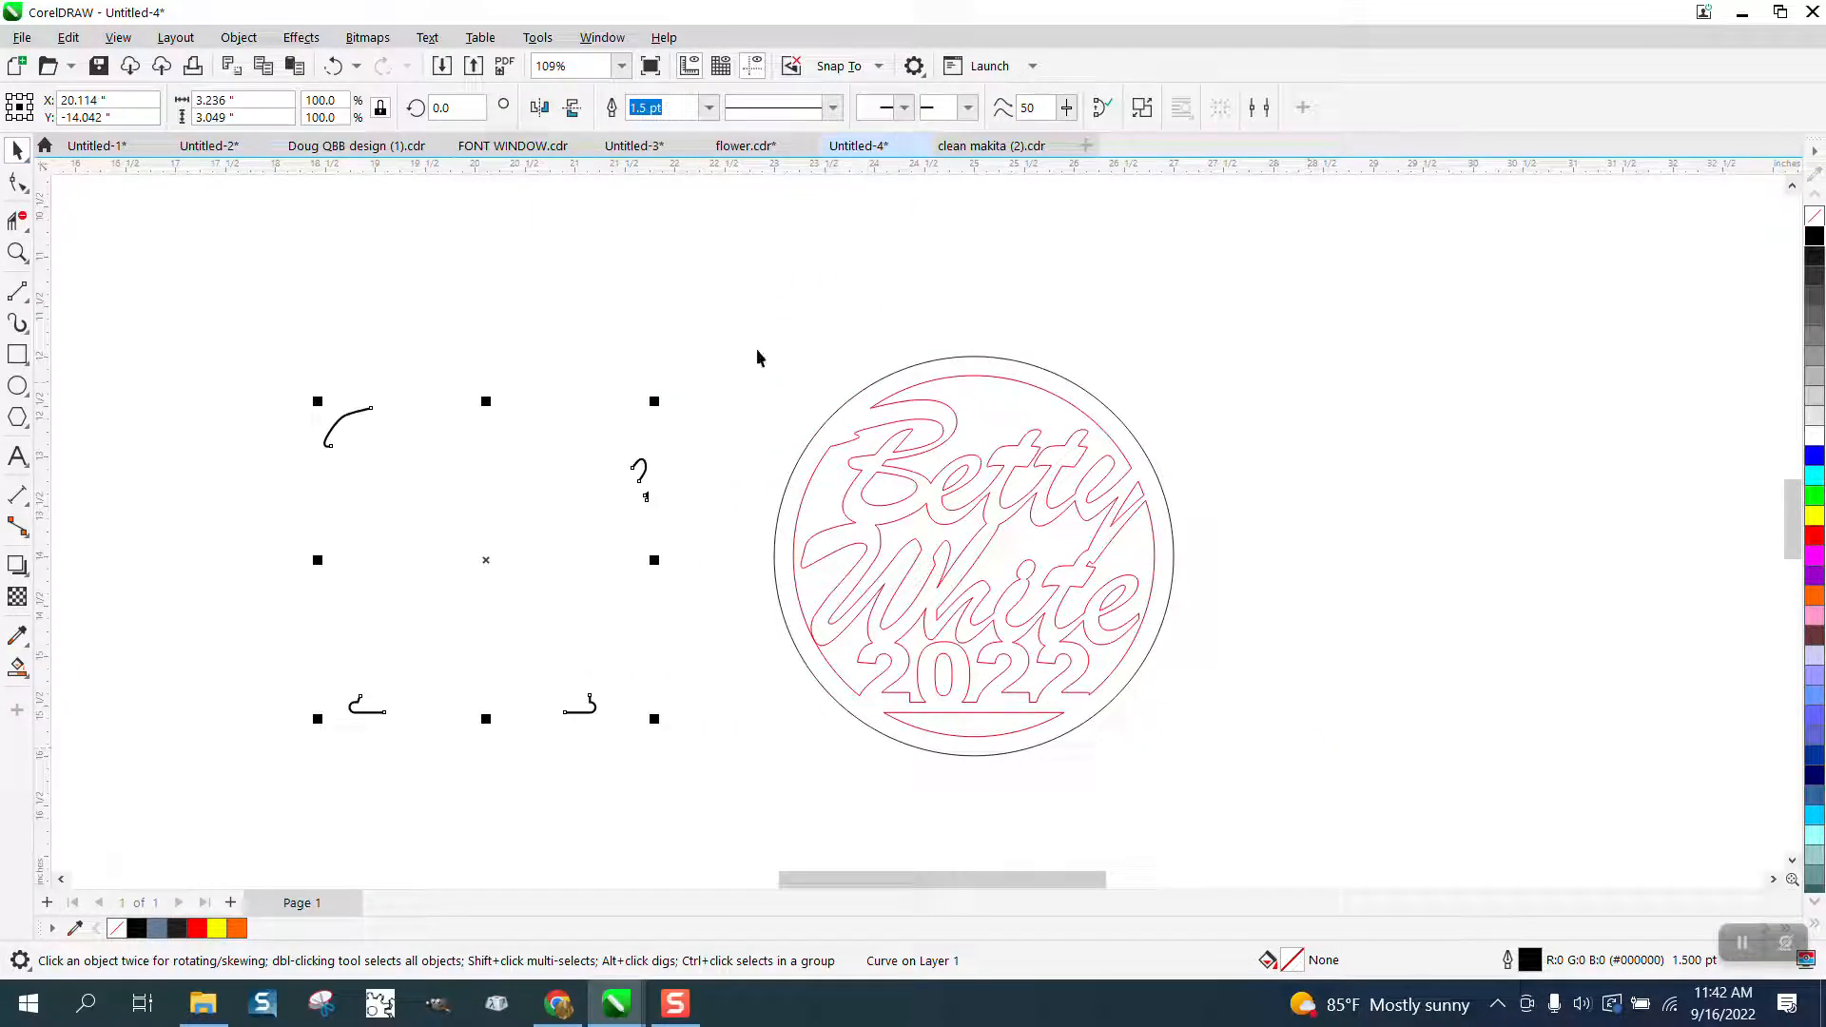
click(710, 108)
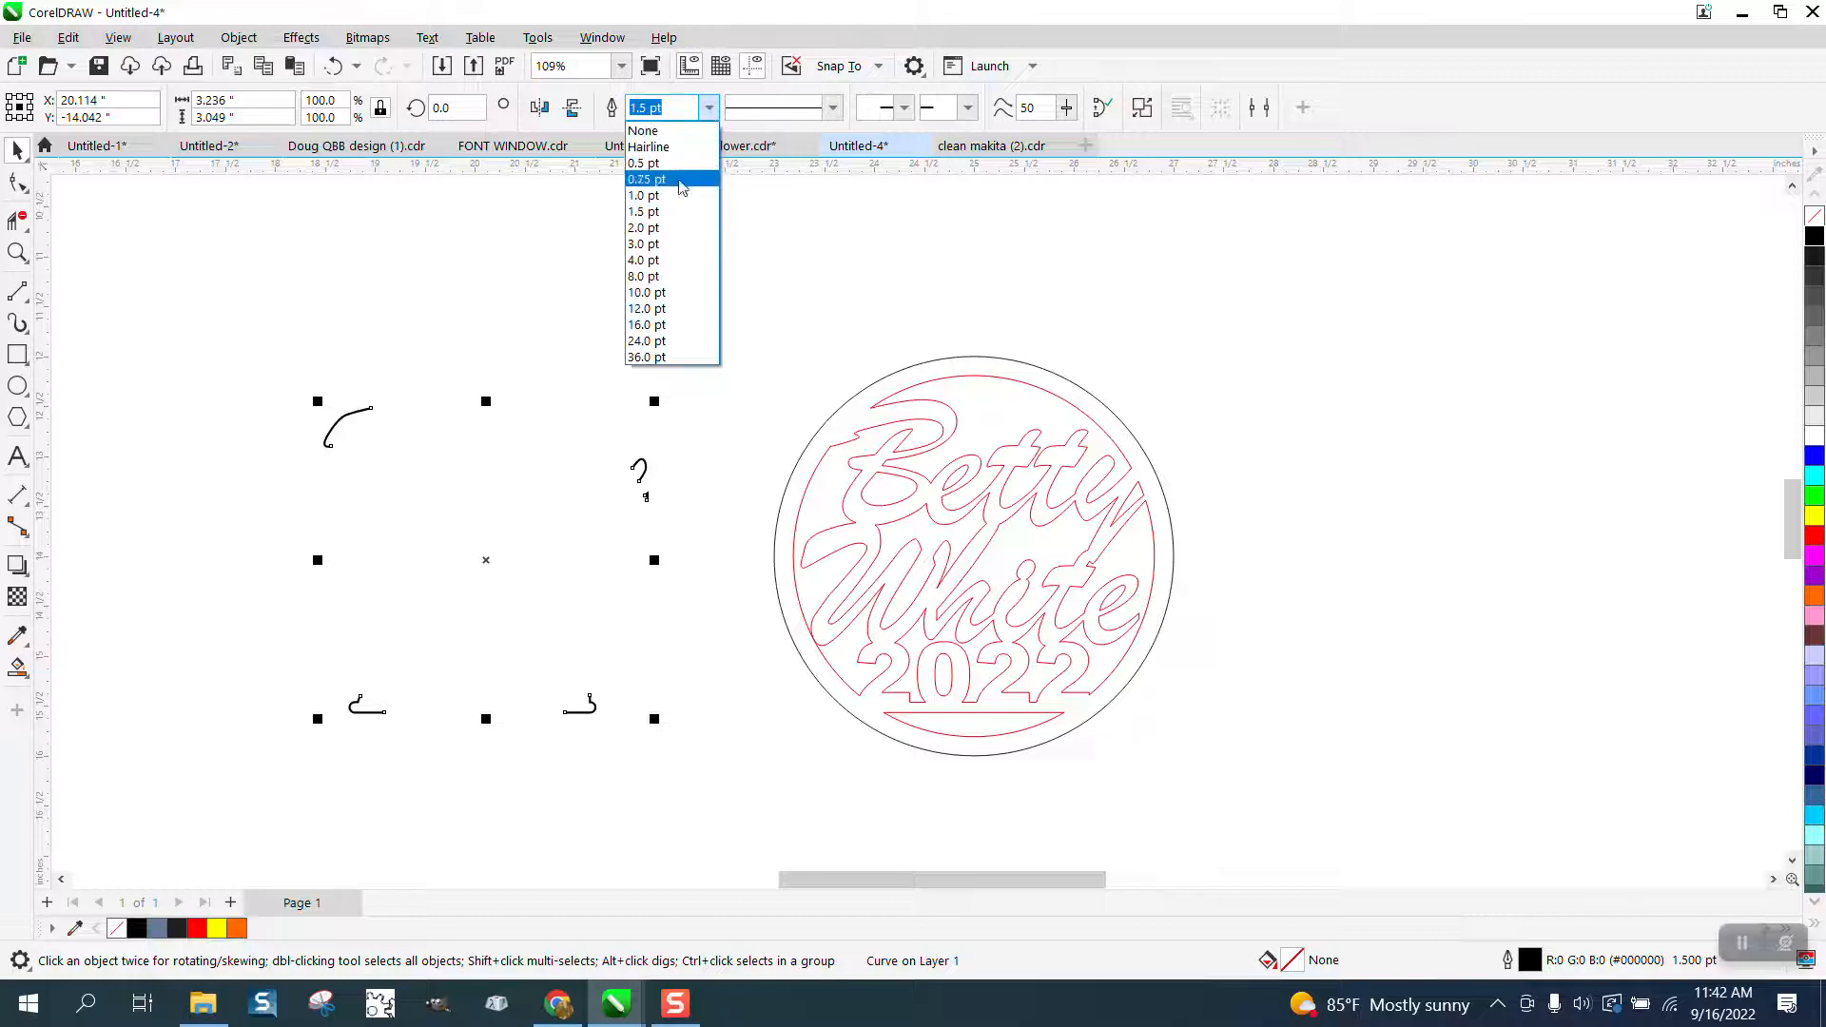
click(650, 148)
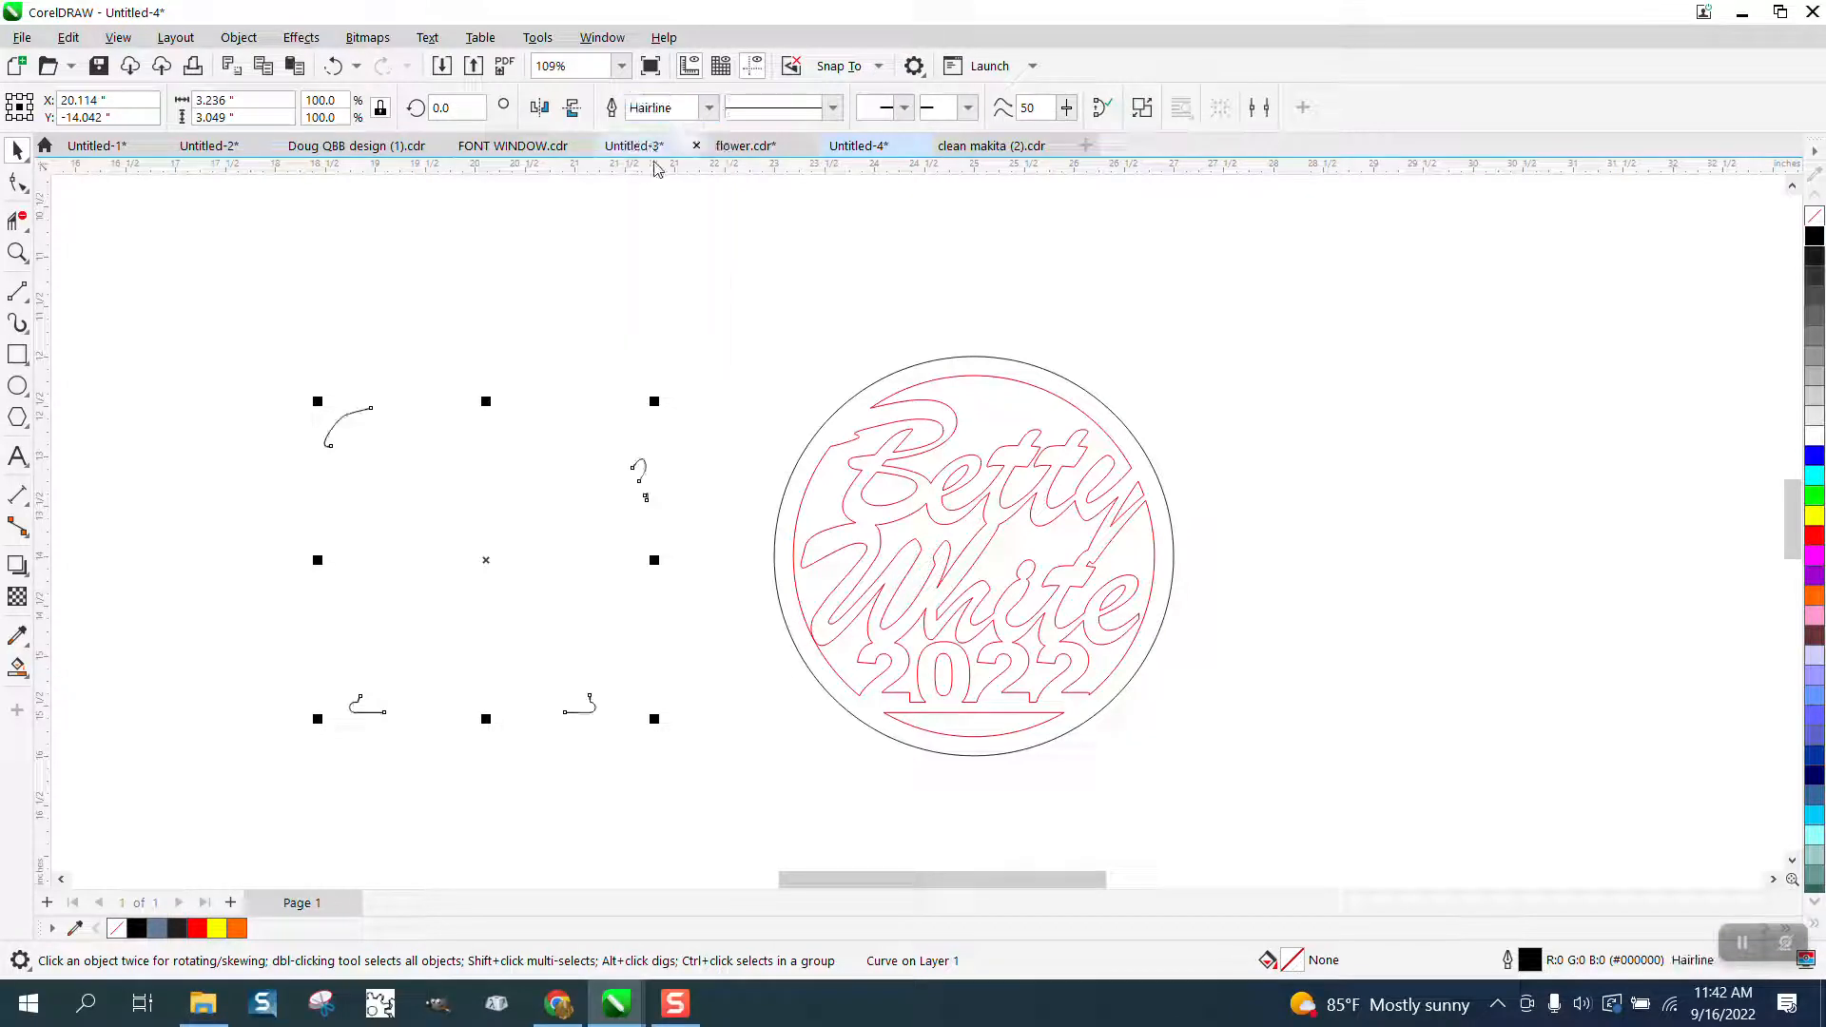
Group the outer circle with the red cutout, and move the leftover pieces 5 inches right back onto the ornament
scroll(692, 402, down, 1)
scroll(823, 439, down, 1)
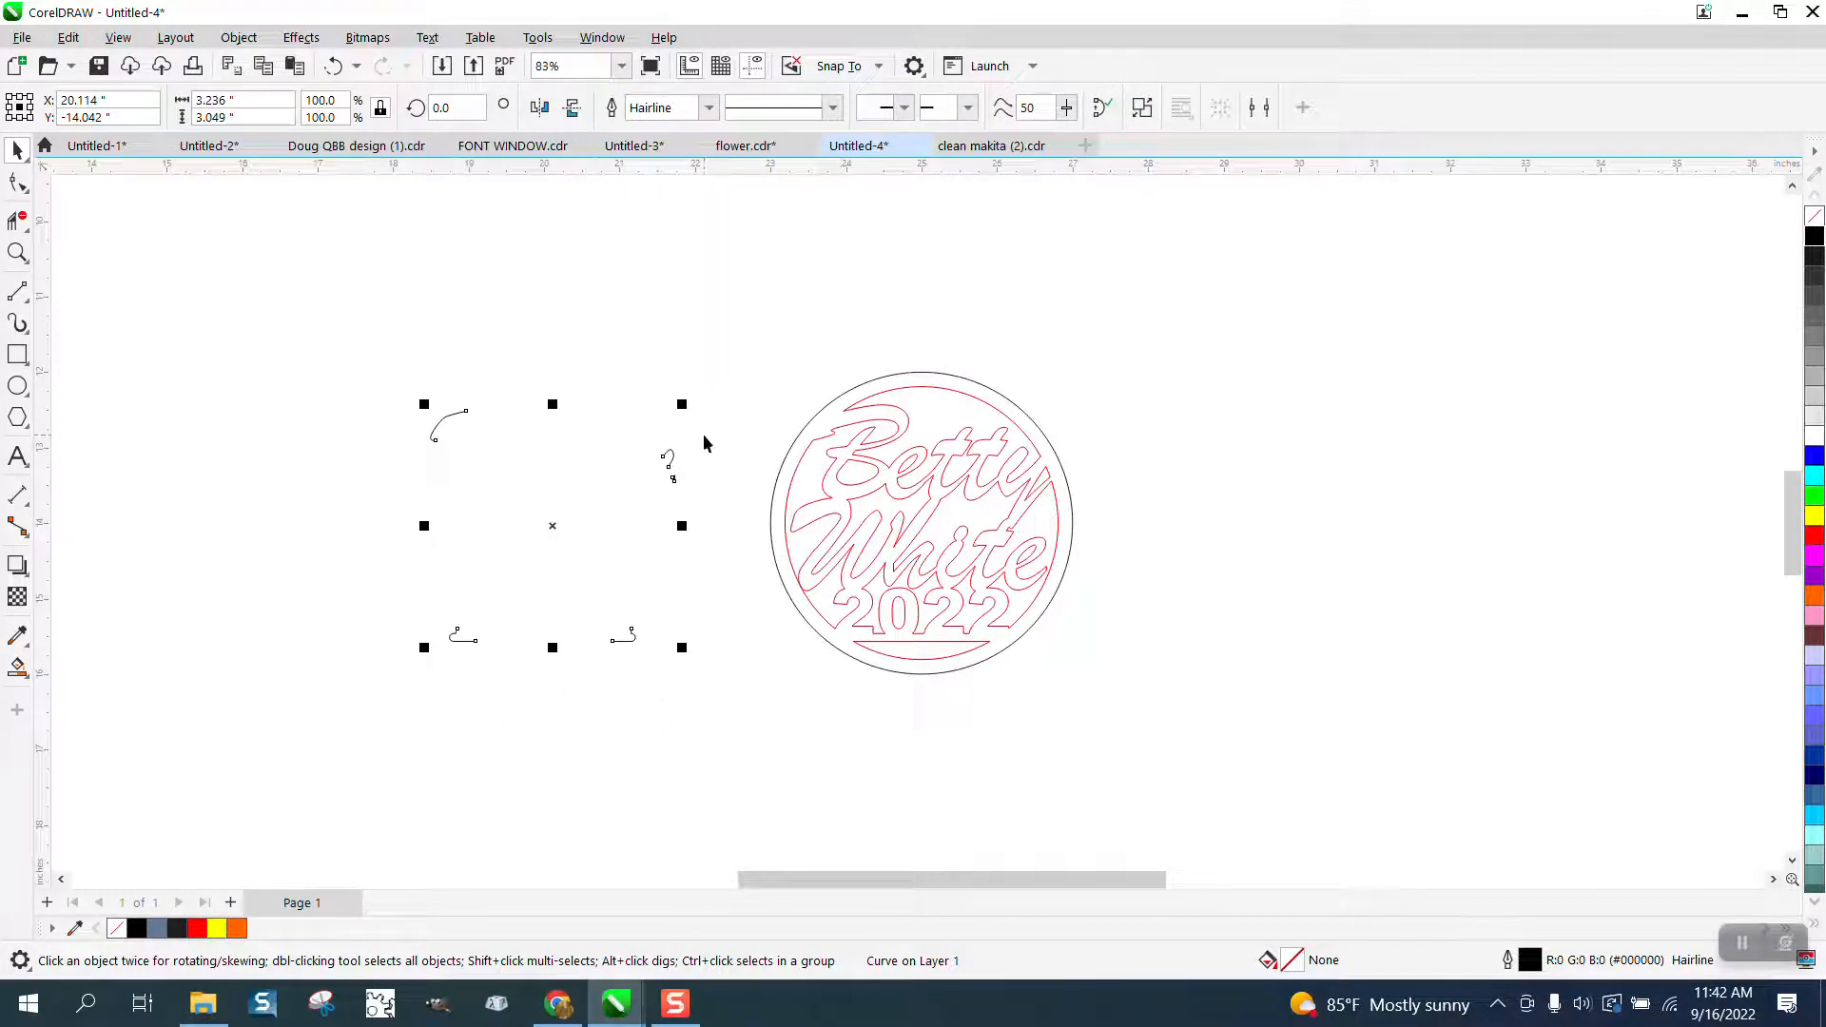
drag(745, 339, 1172, 754)
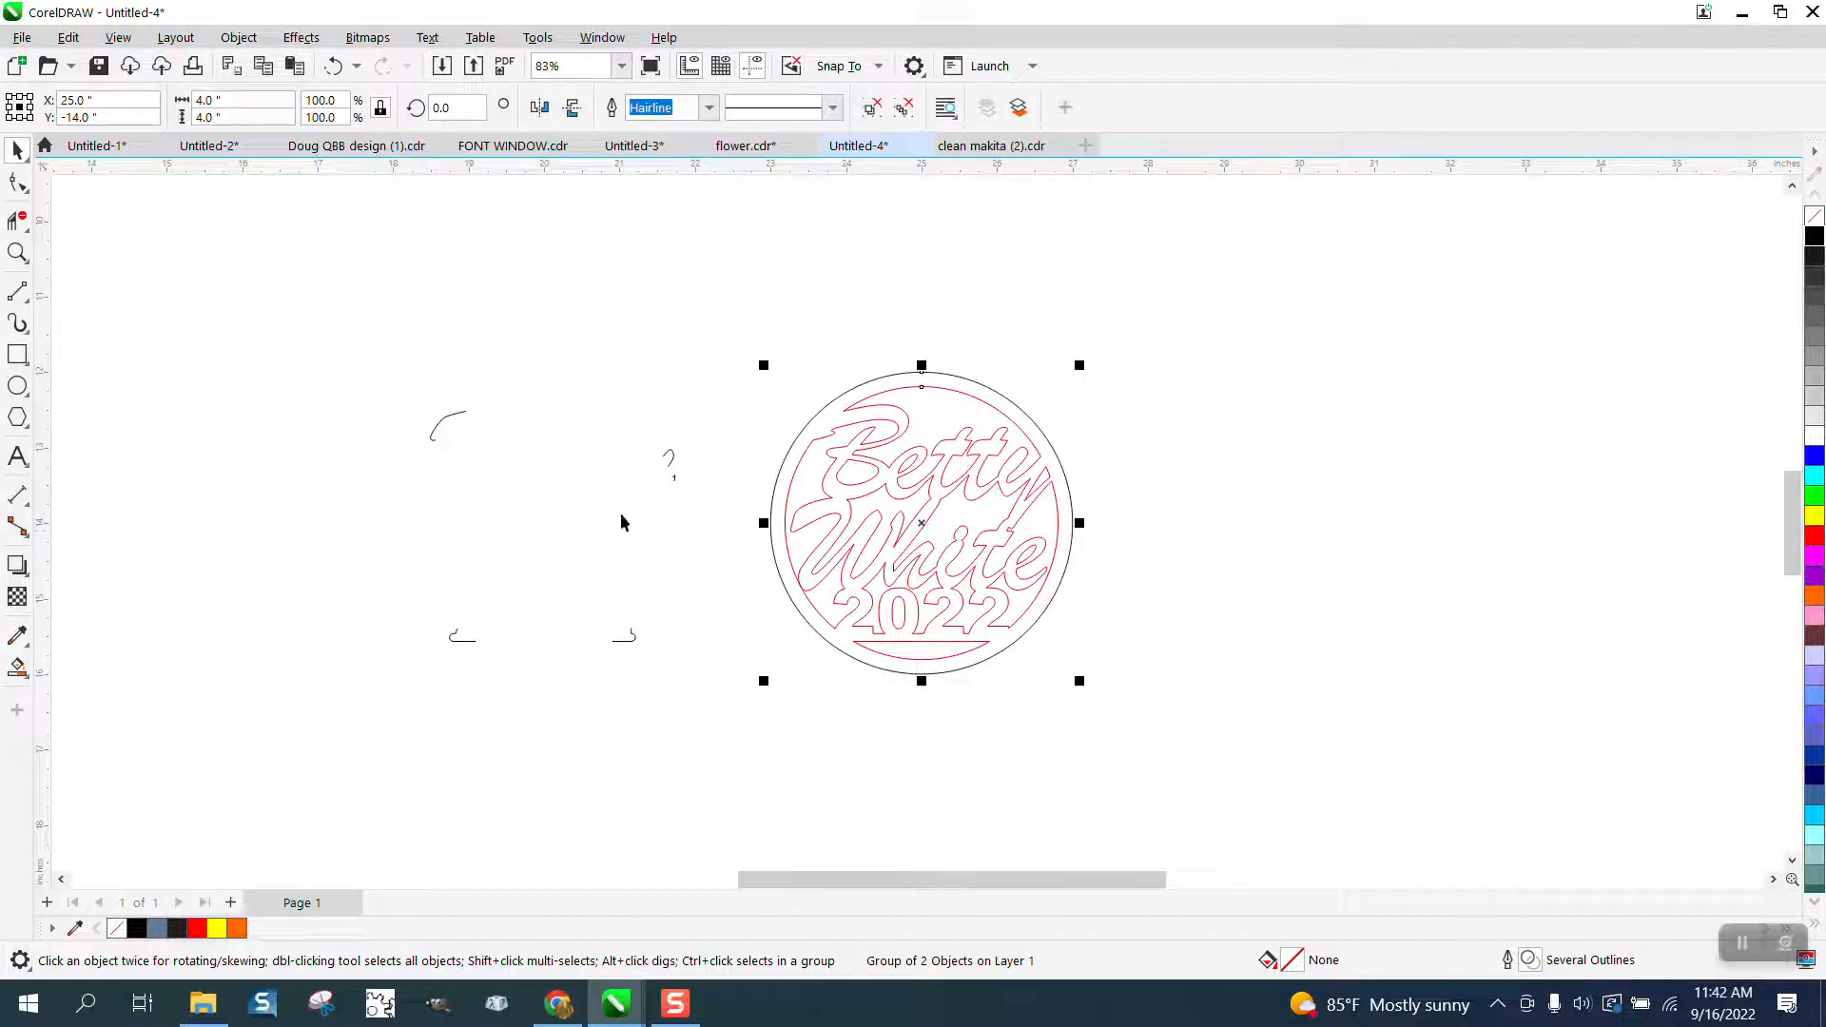
click(437, 419)
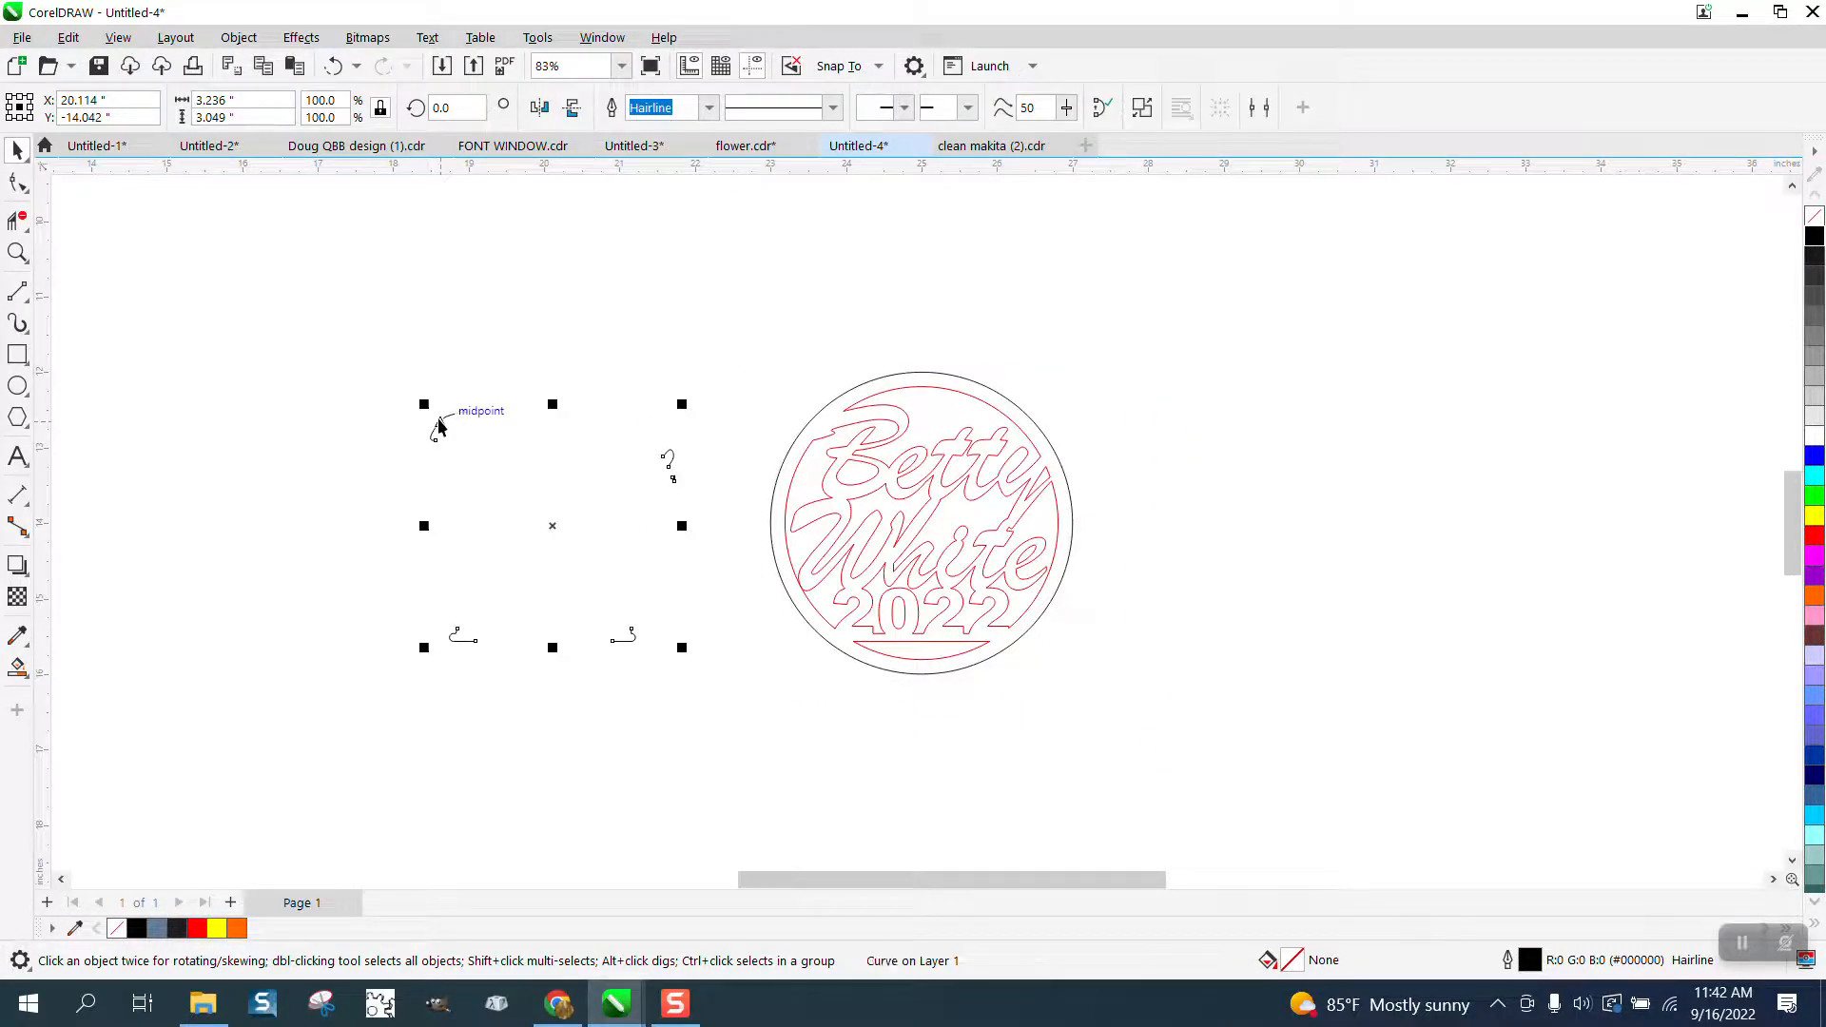
key(Right)
Delete the wooden ornament reference picture beside the design
scroll(1128, 616, down, 5)
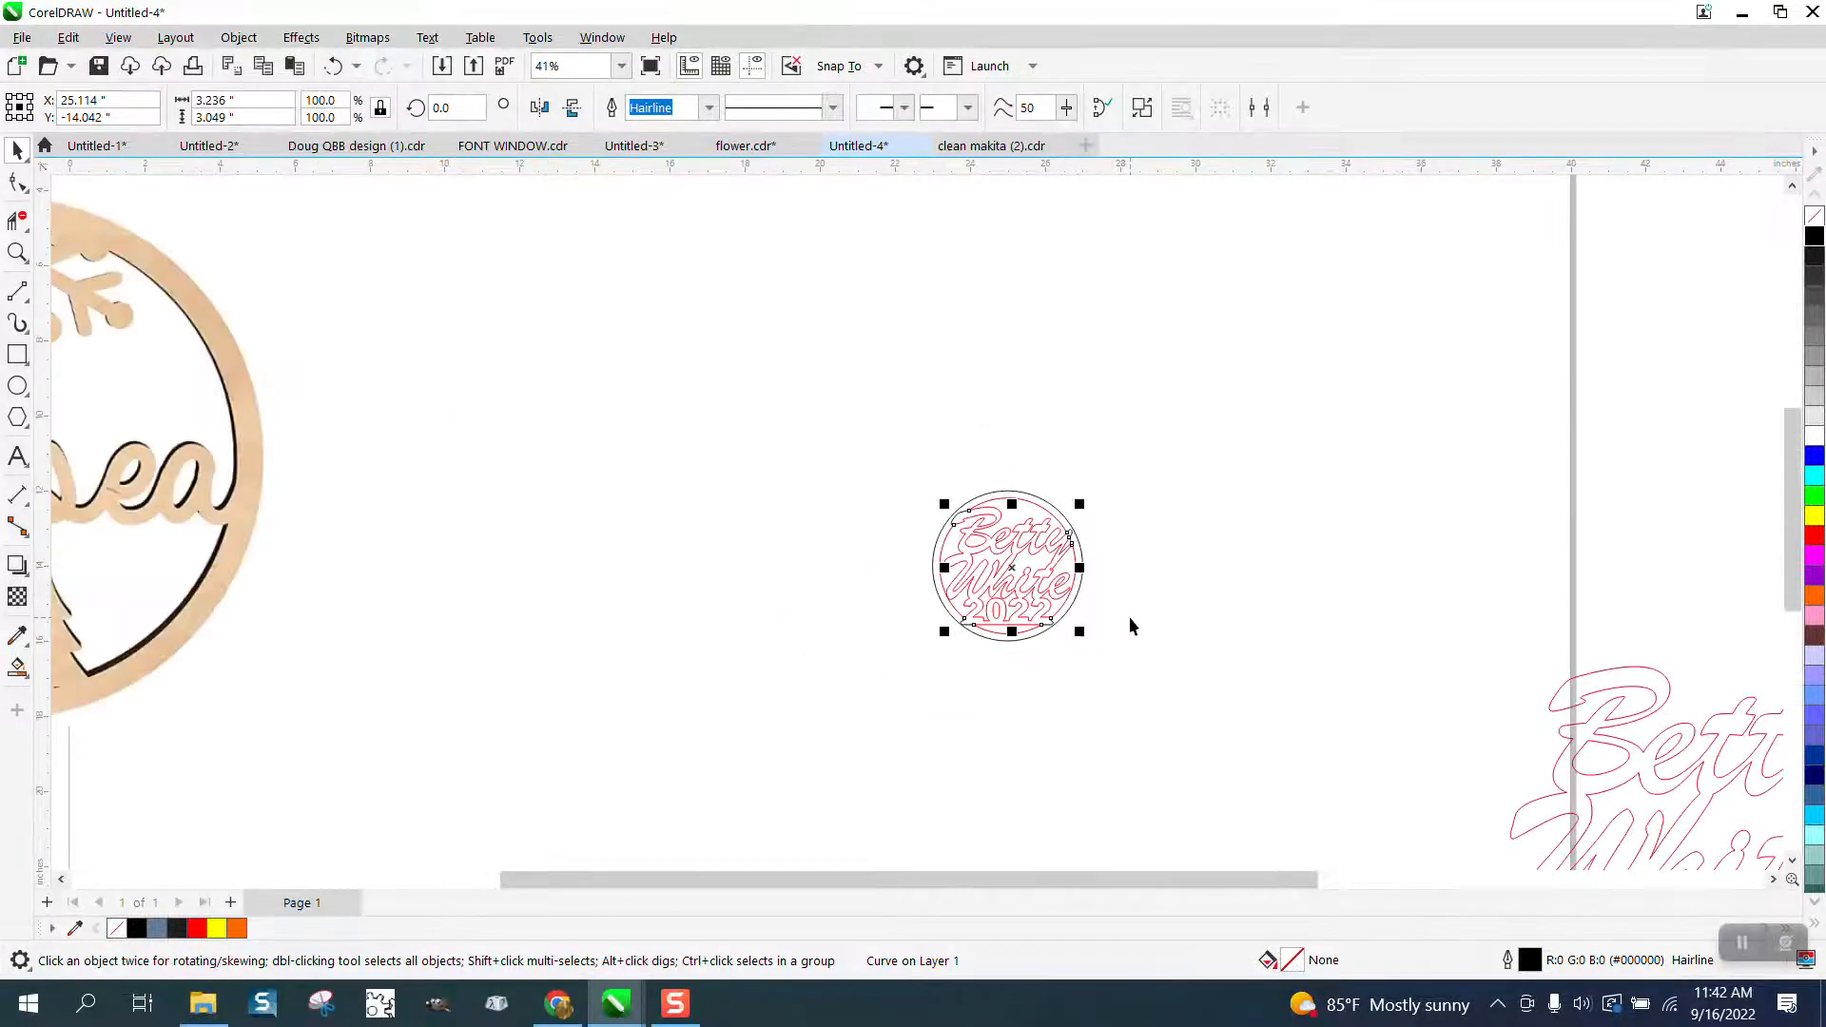
drag(528, 588, 306, 566)
key(Delete)
Move the whole ornament with its leftover pieces into the upper-left corner of the page and view it up close
drag(1180, 665, 1179, 666)
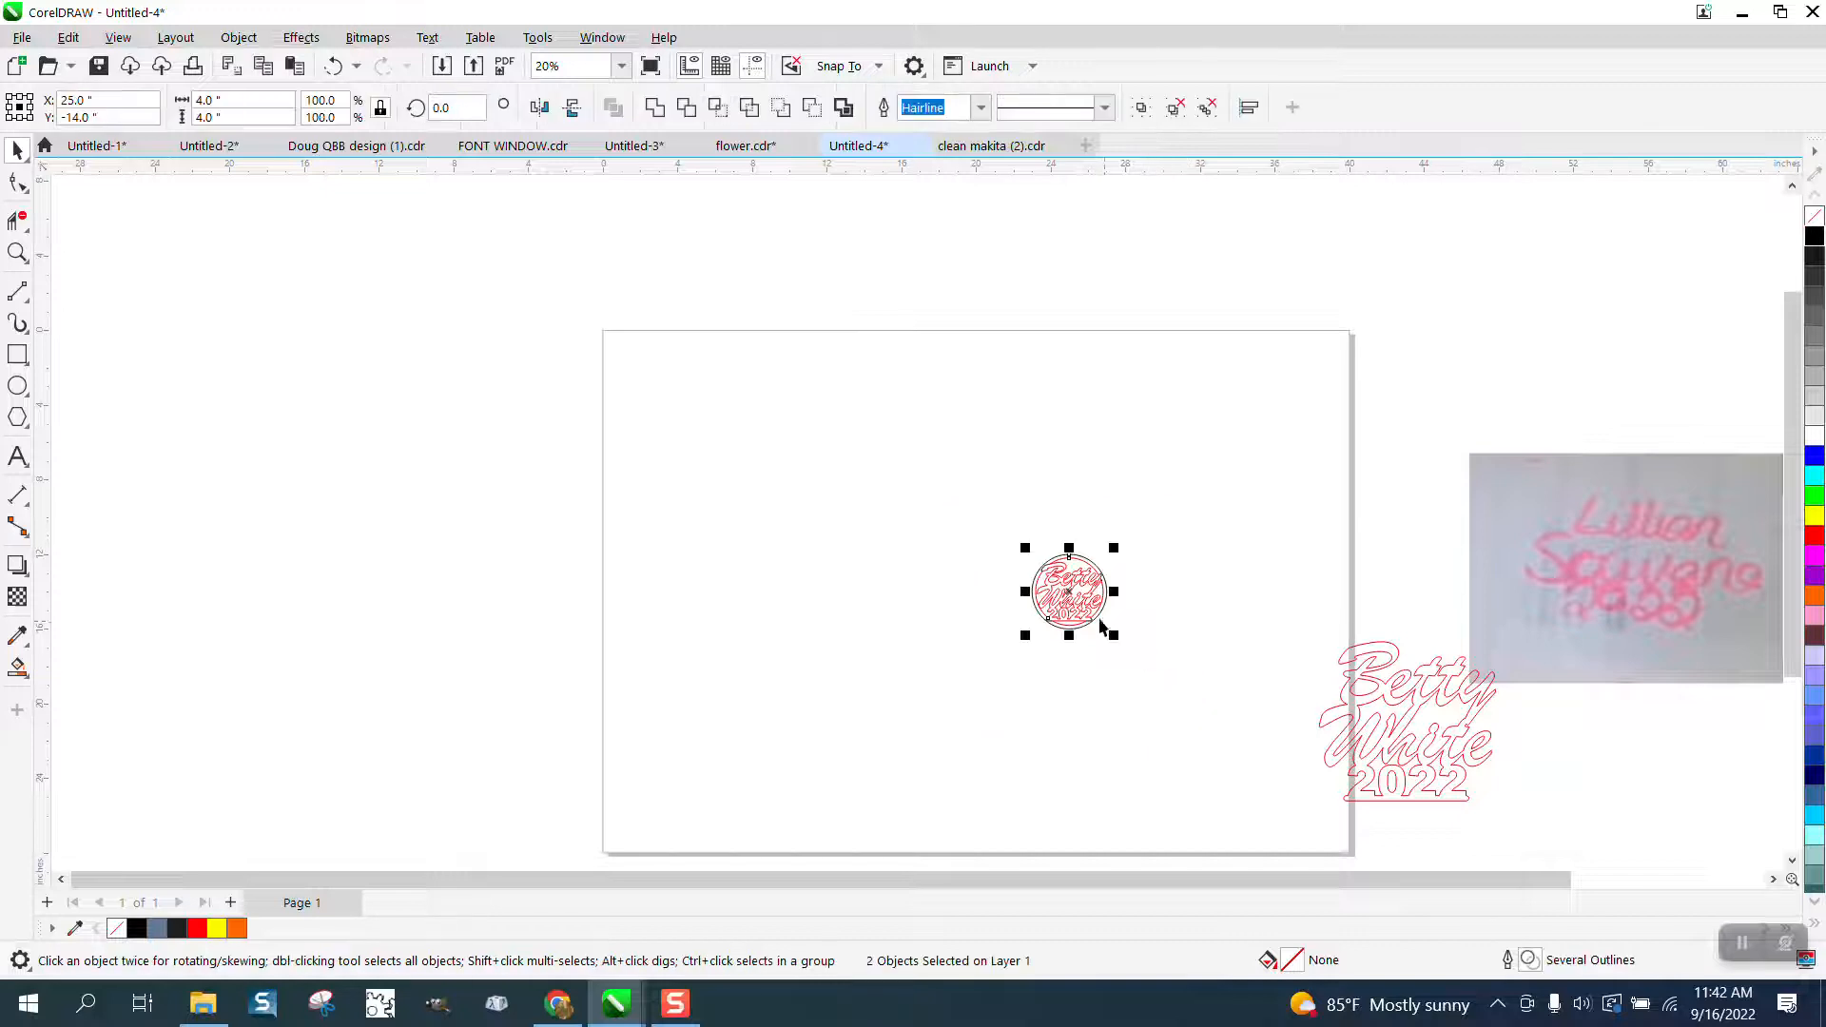
drag(1075, 606, 651, 386)
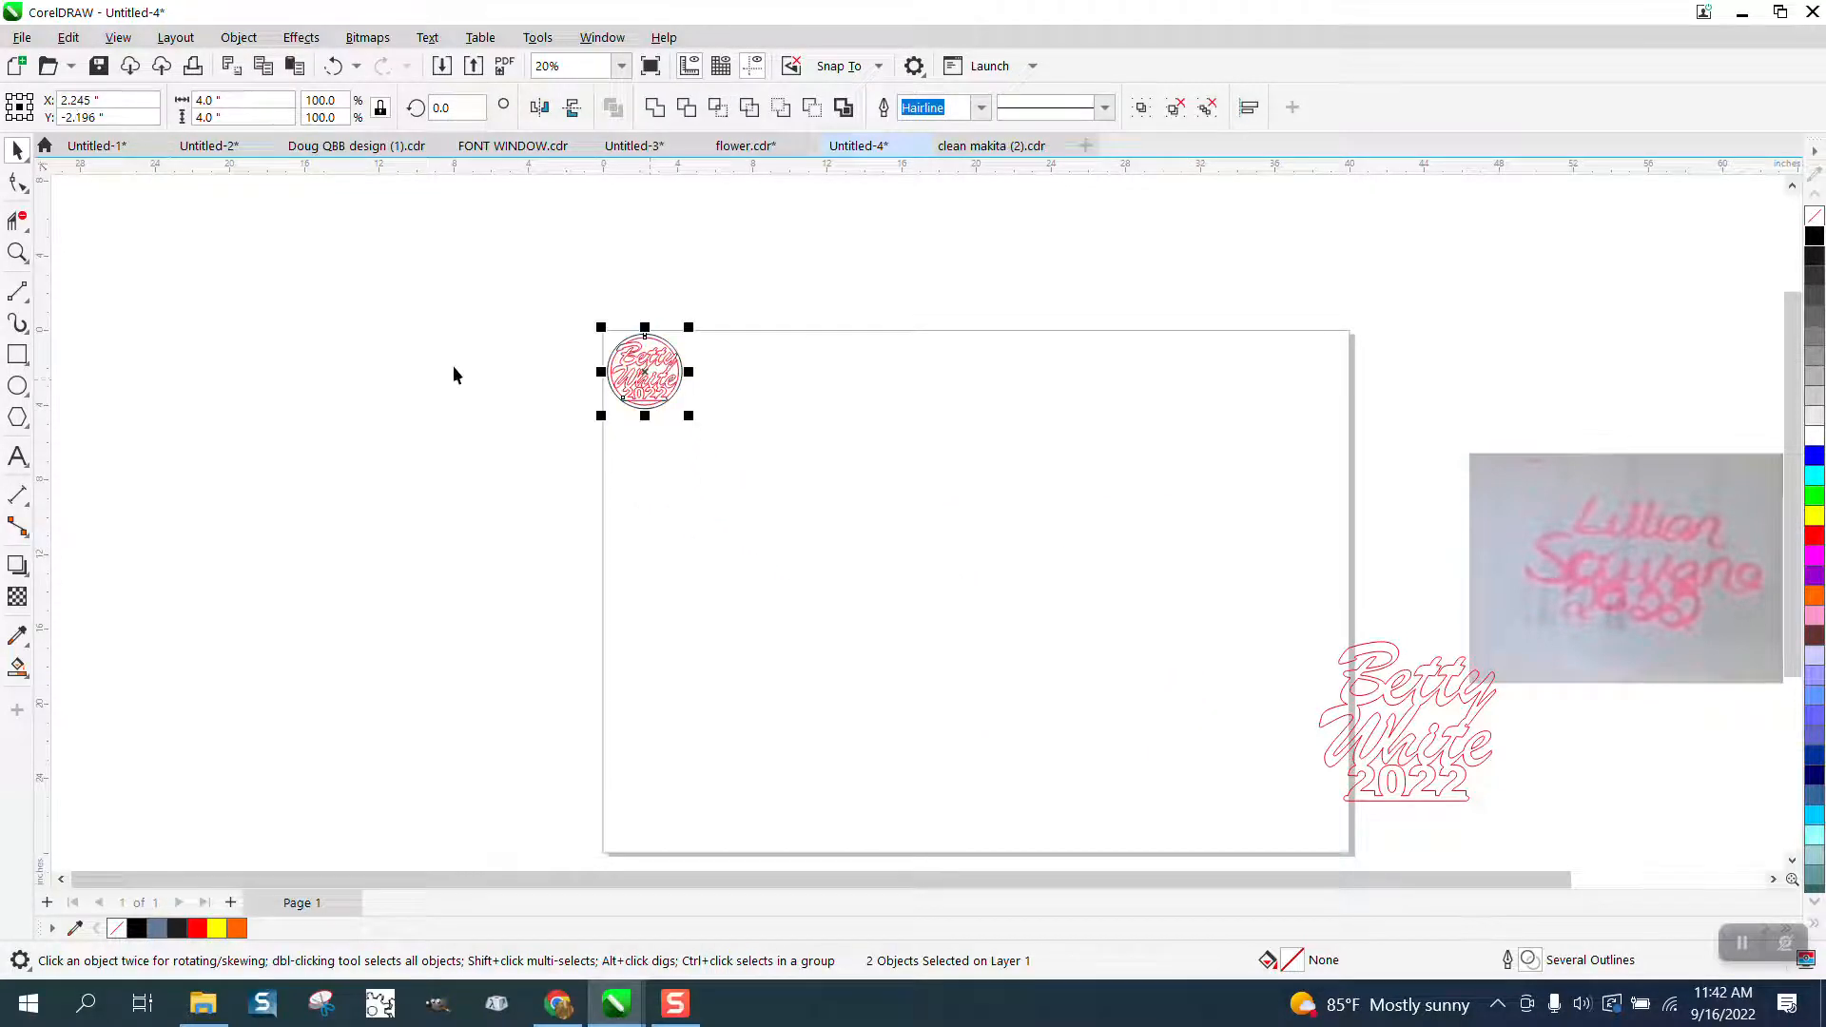
click(18, 252)
drag(604, 318, 776, 437)
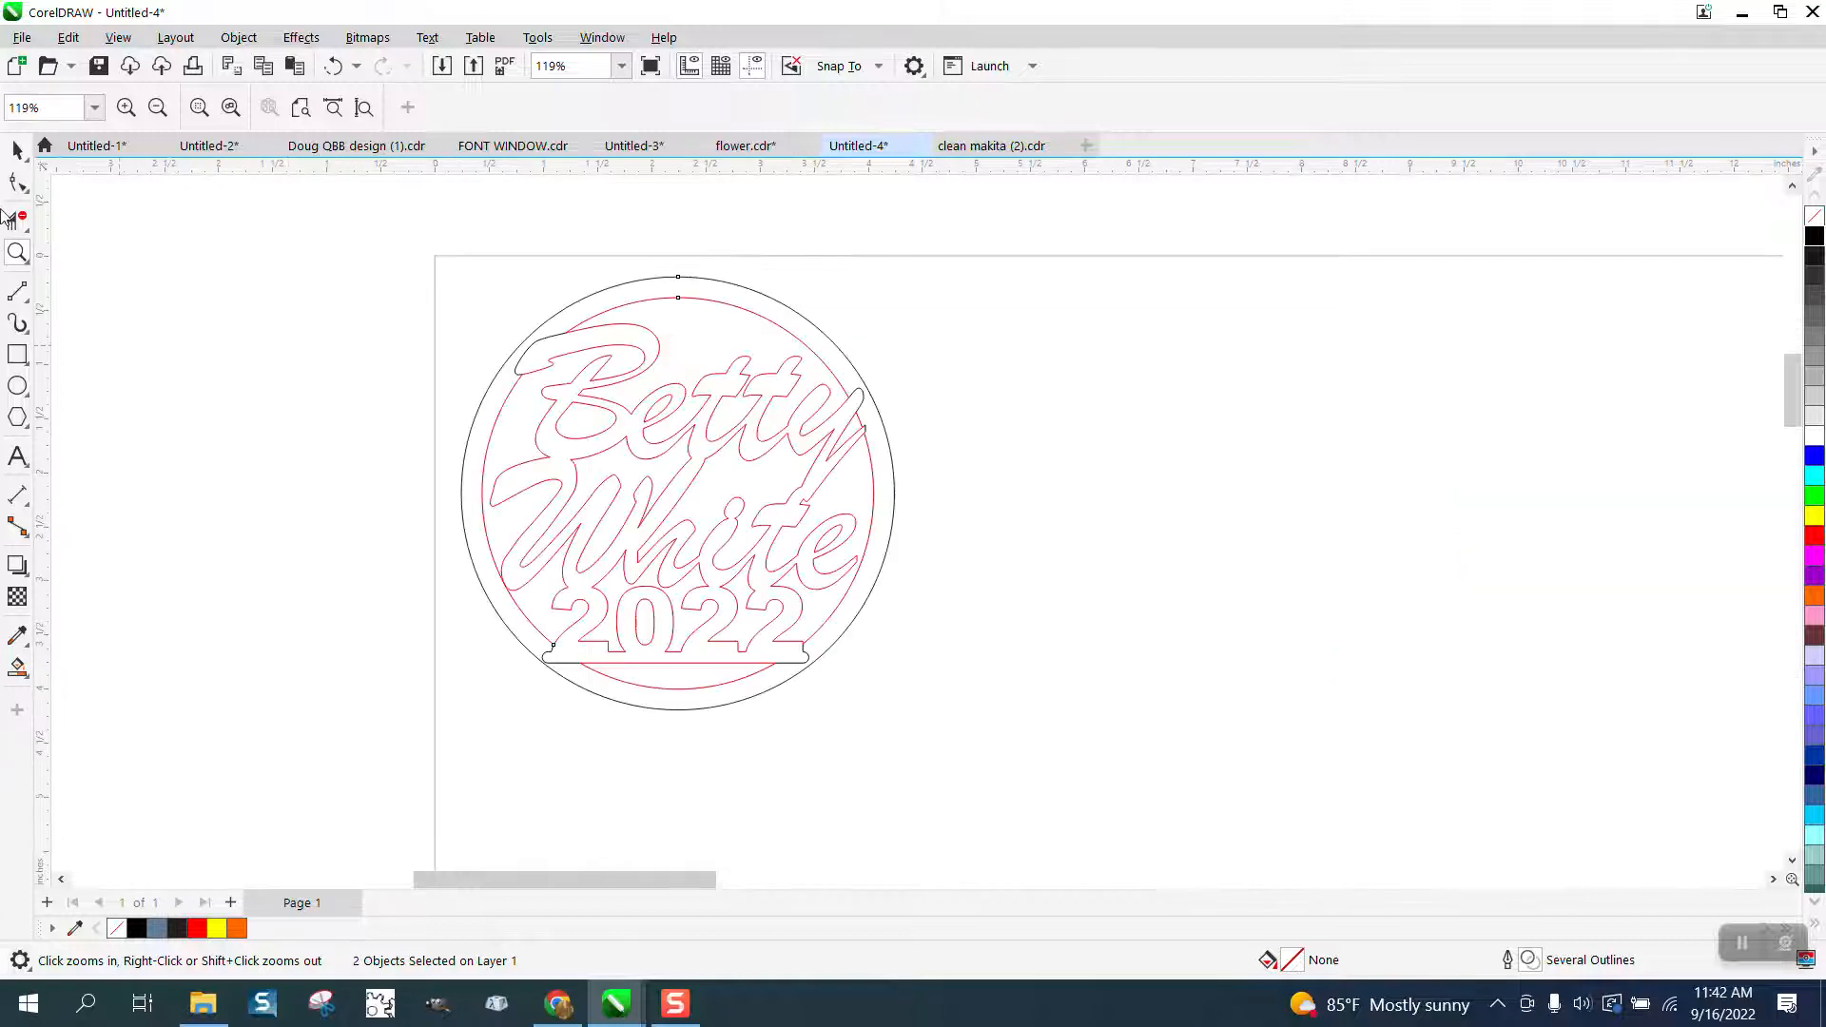
Move the grouped ornament 5 inches left, leaving the leftover outline pieces in place on the page
click(17, 149)
click(135, 247)
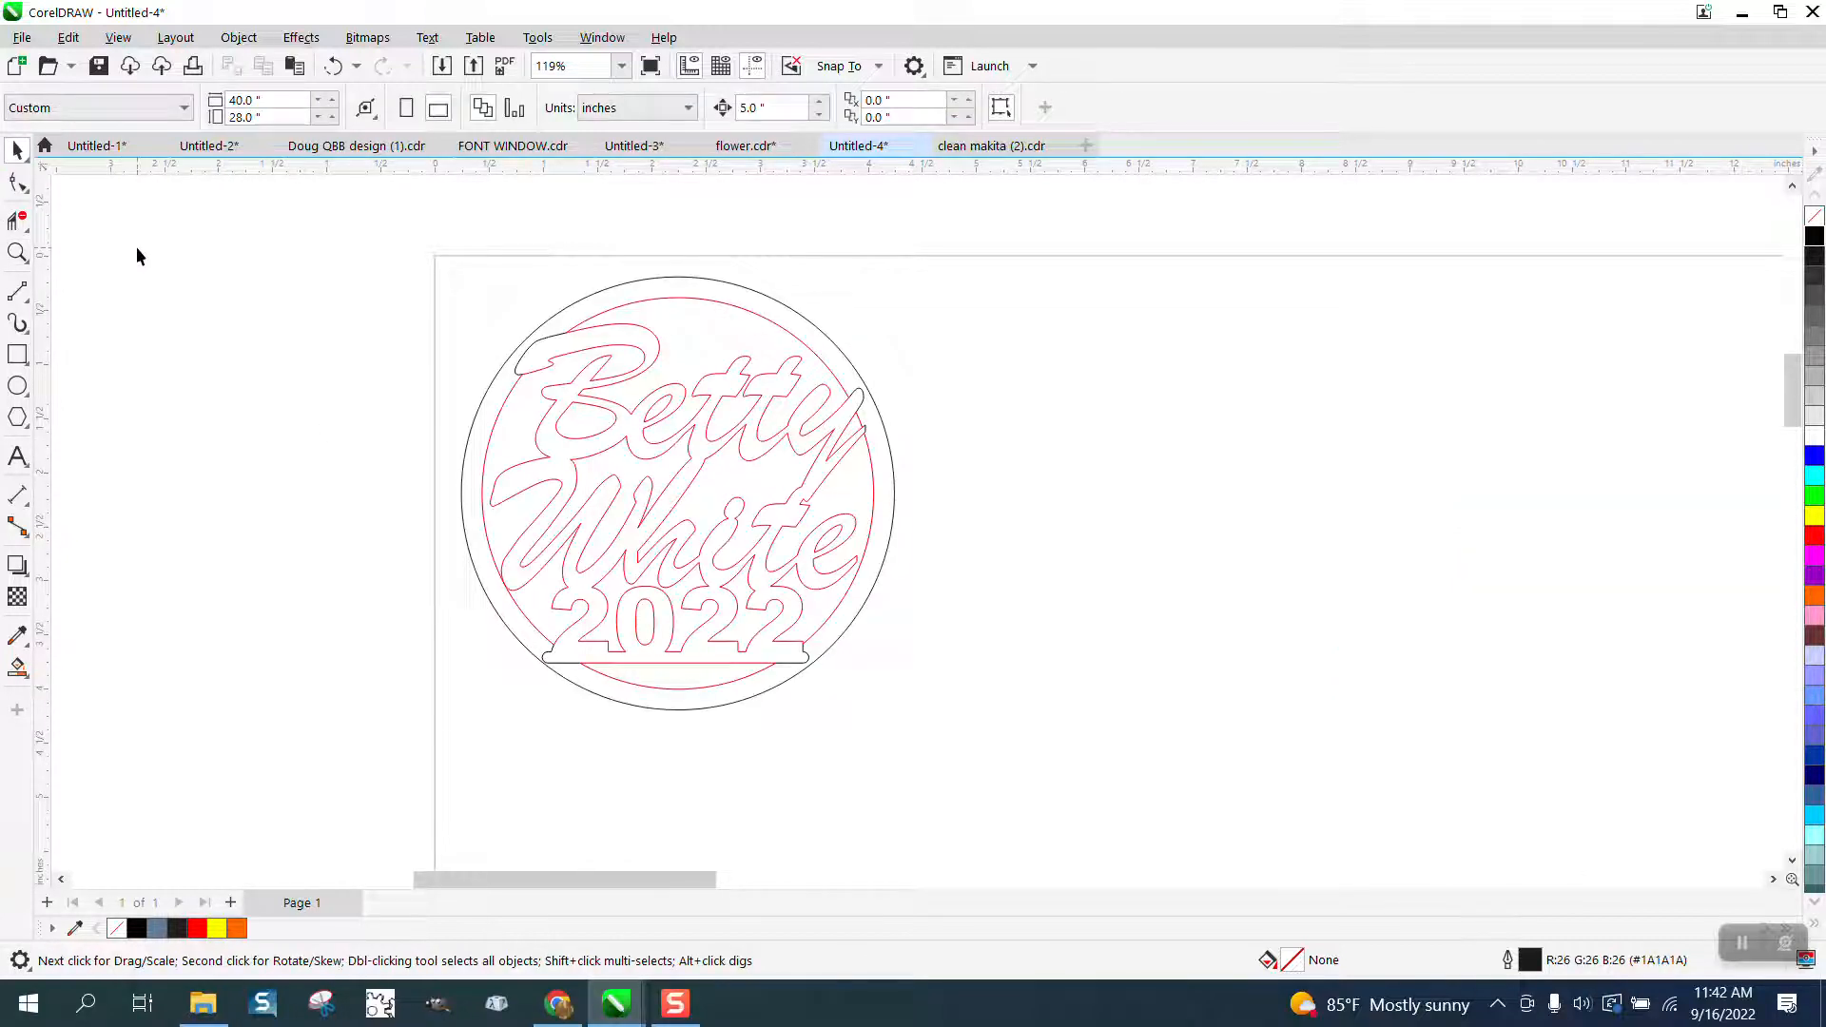
click(832, 349)
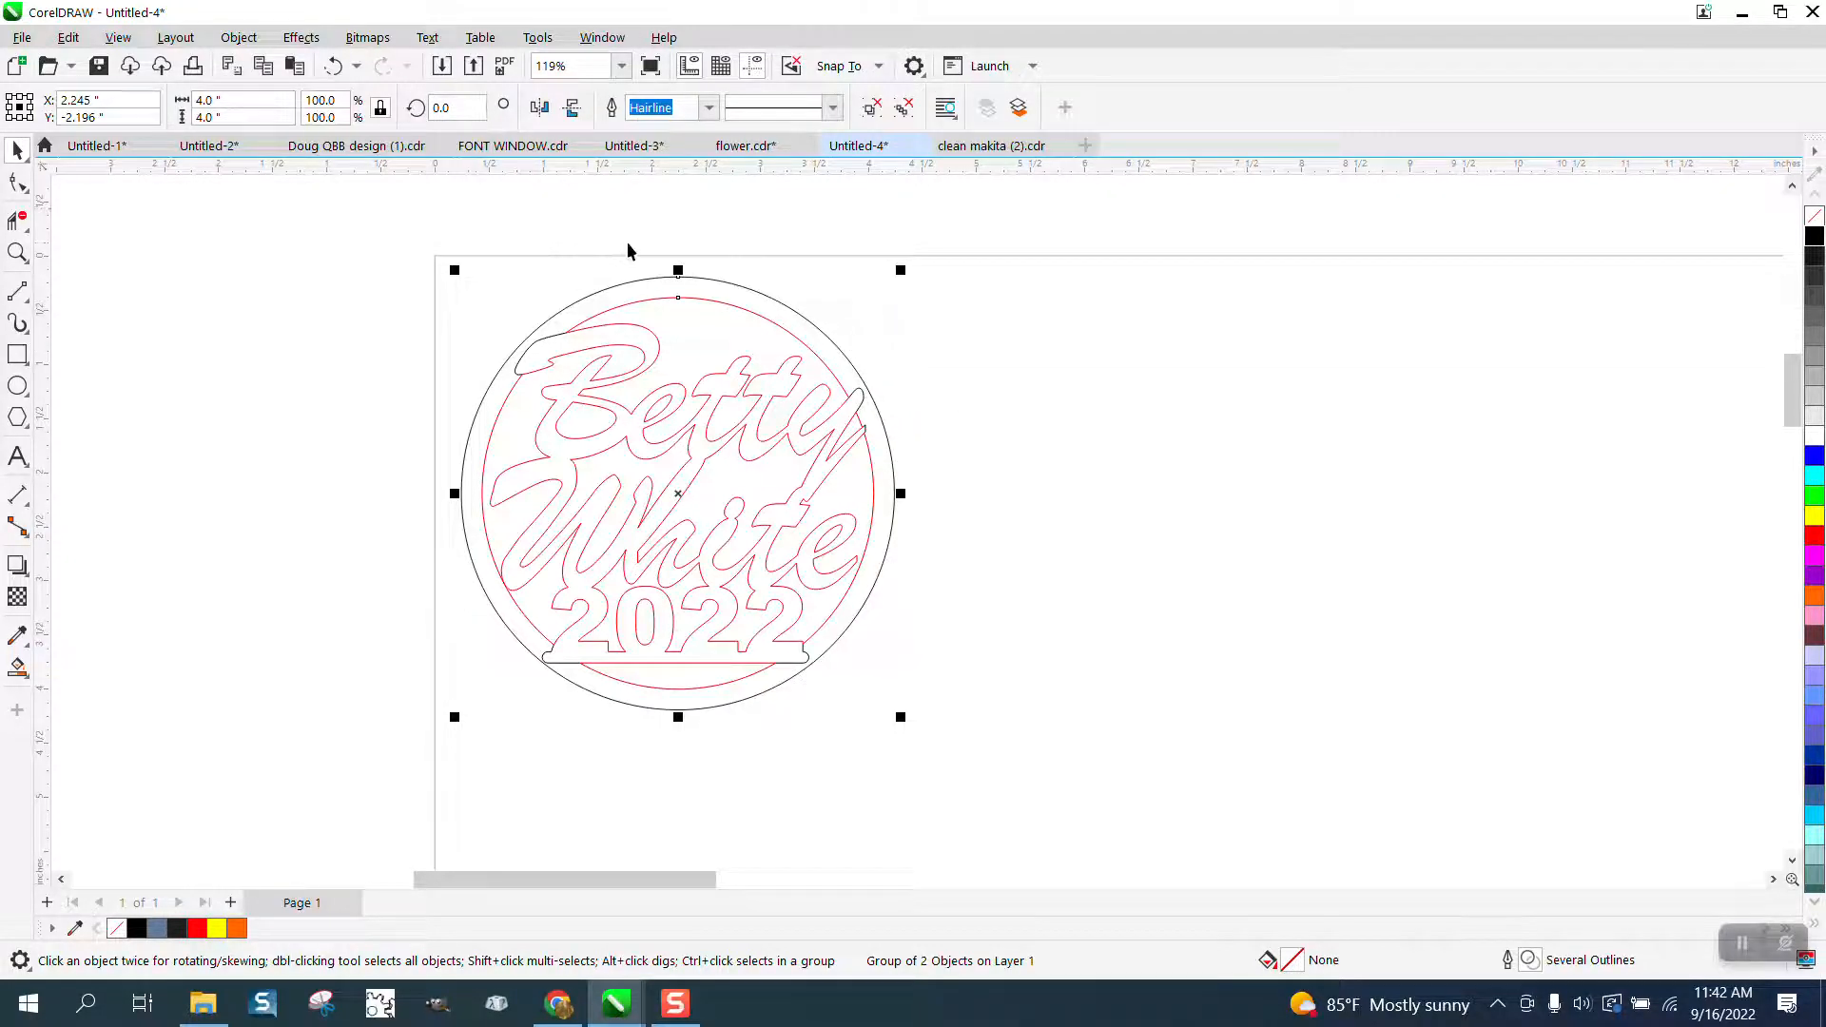
key(Left)
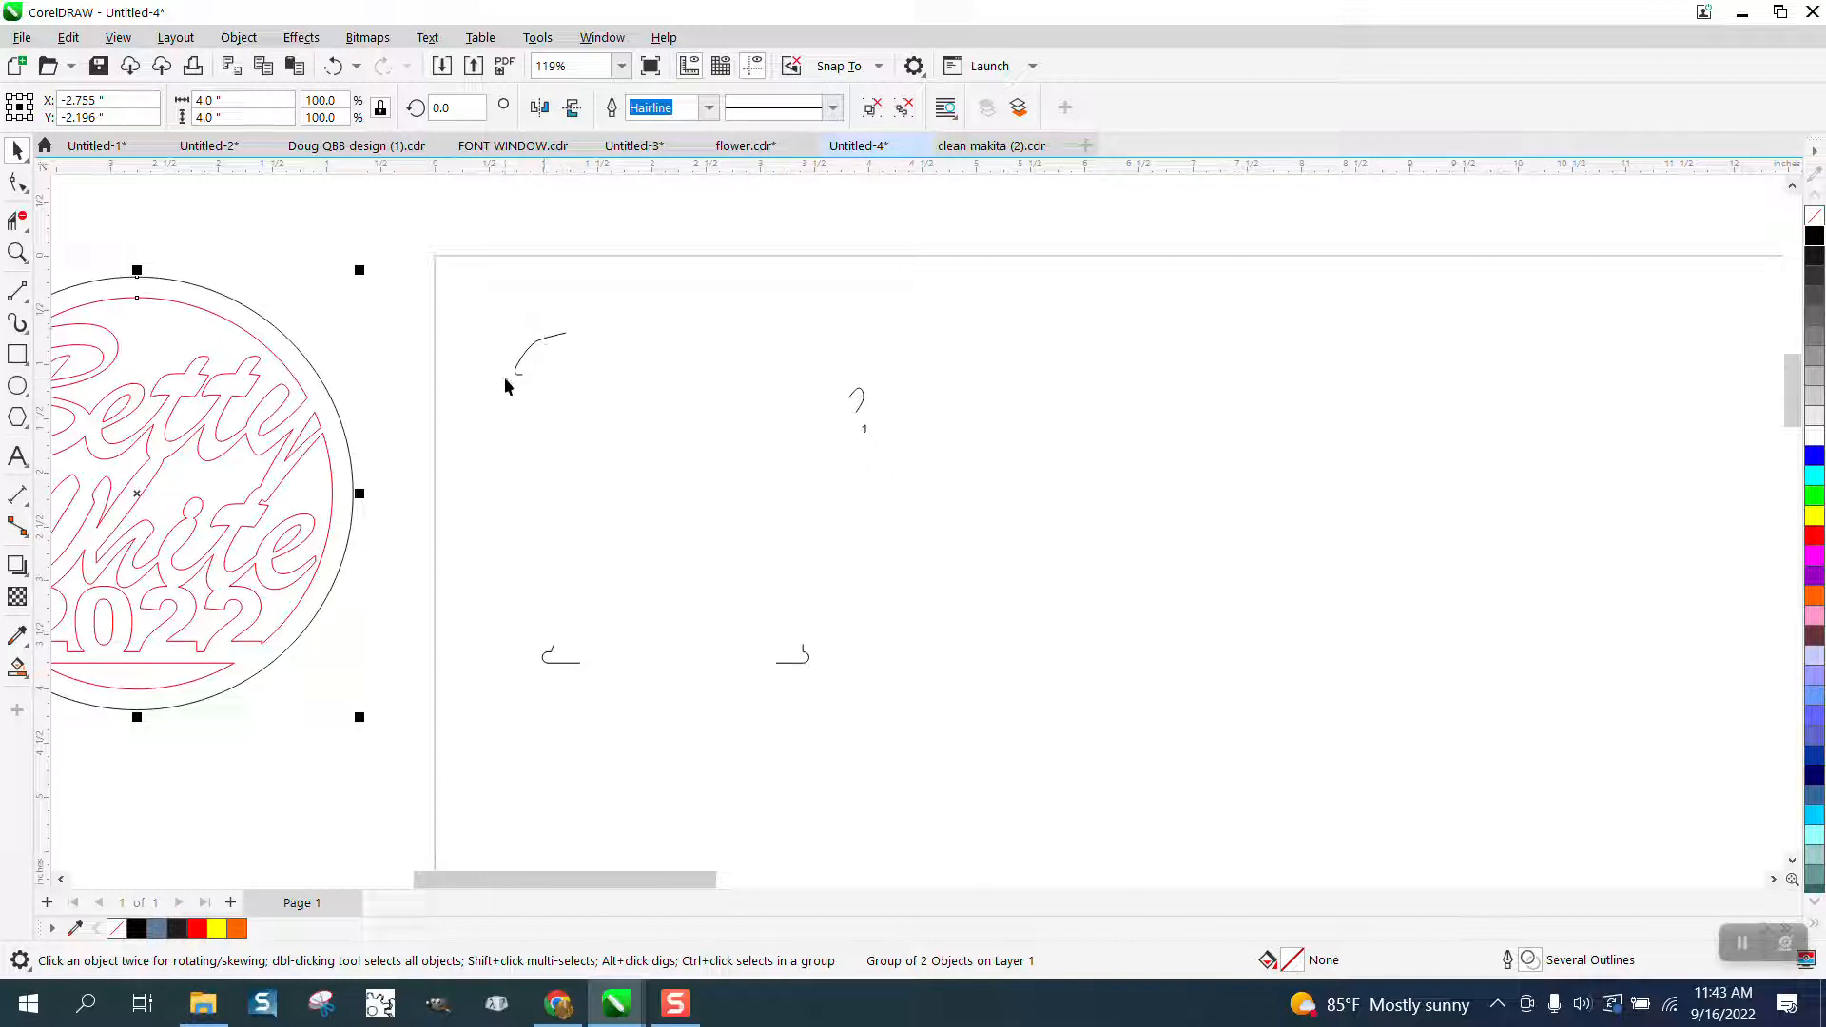
Move the leftover outline pieces 5 inches up, clear of the ornament's place on the page
scroll(505, 385, down, 3)
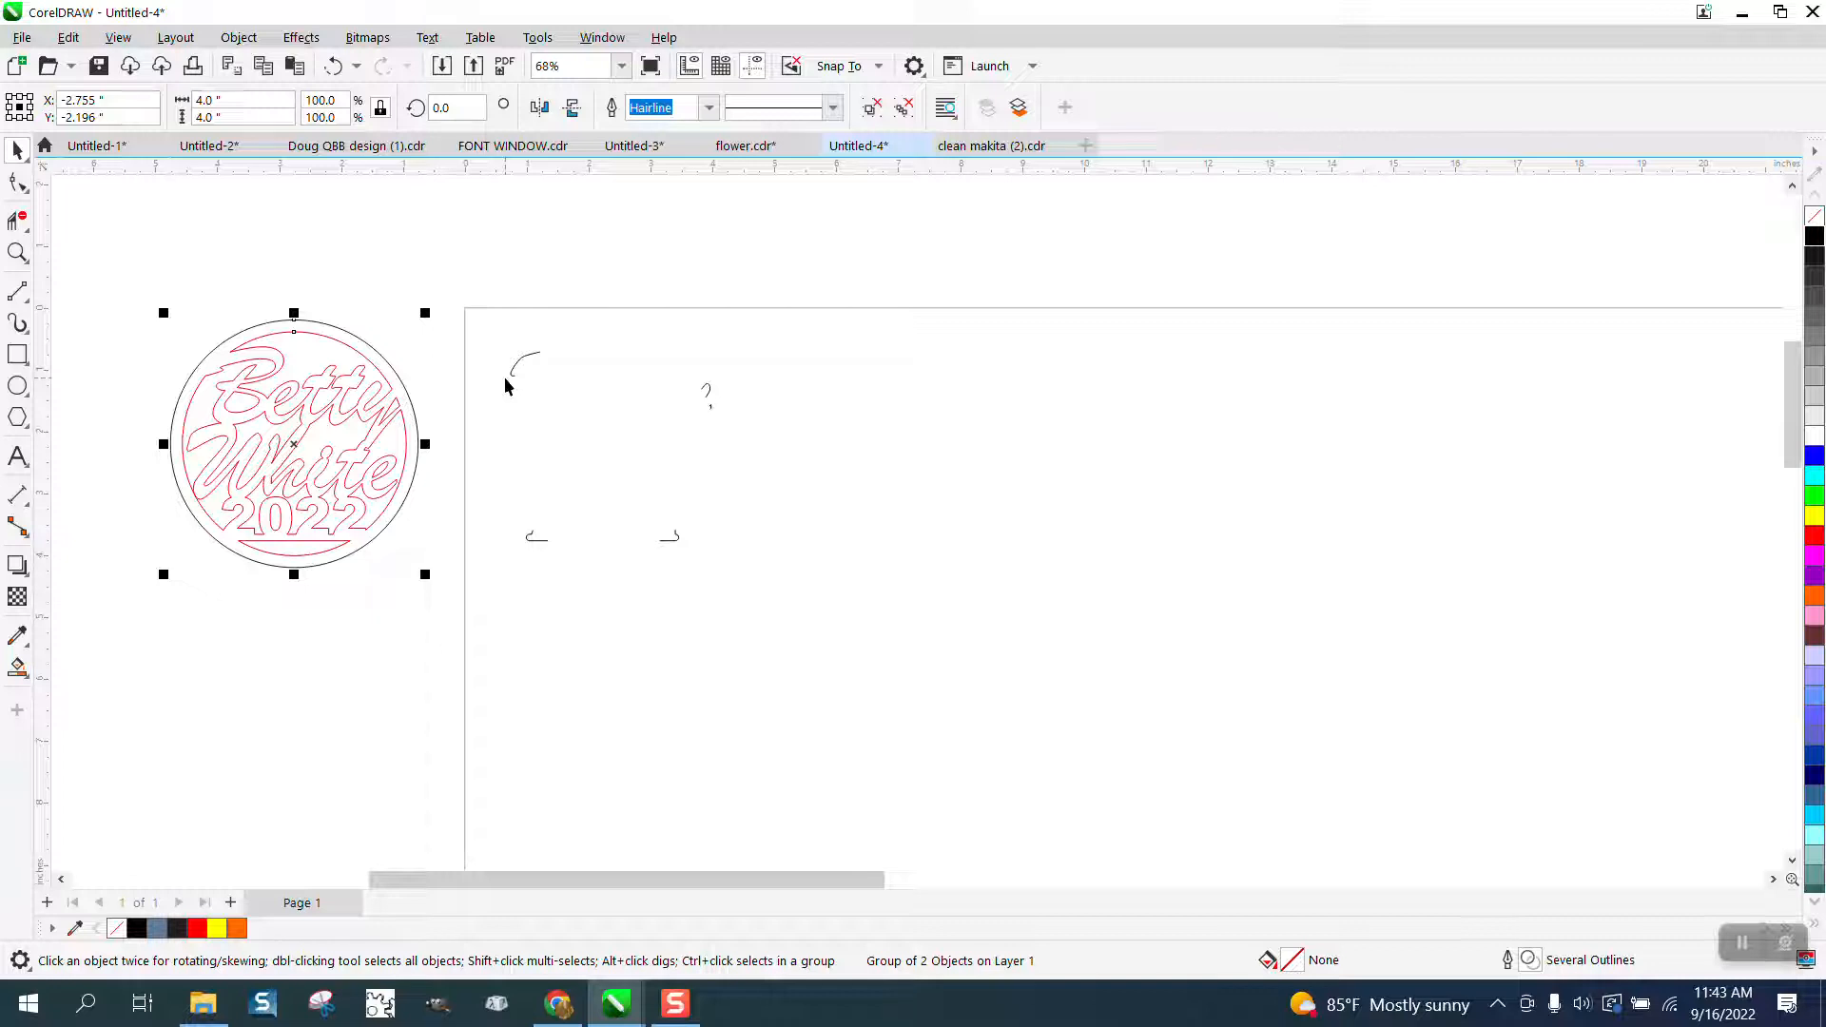
click(518, 371)
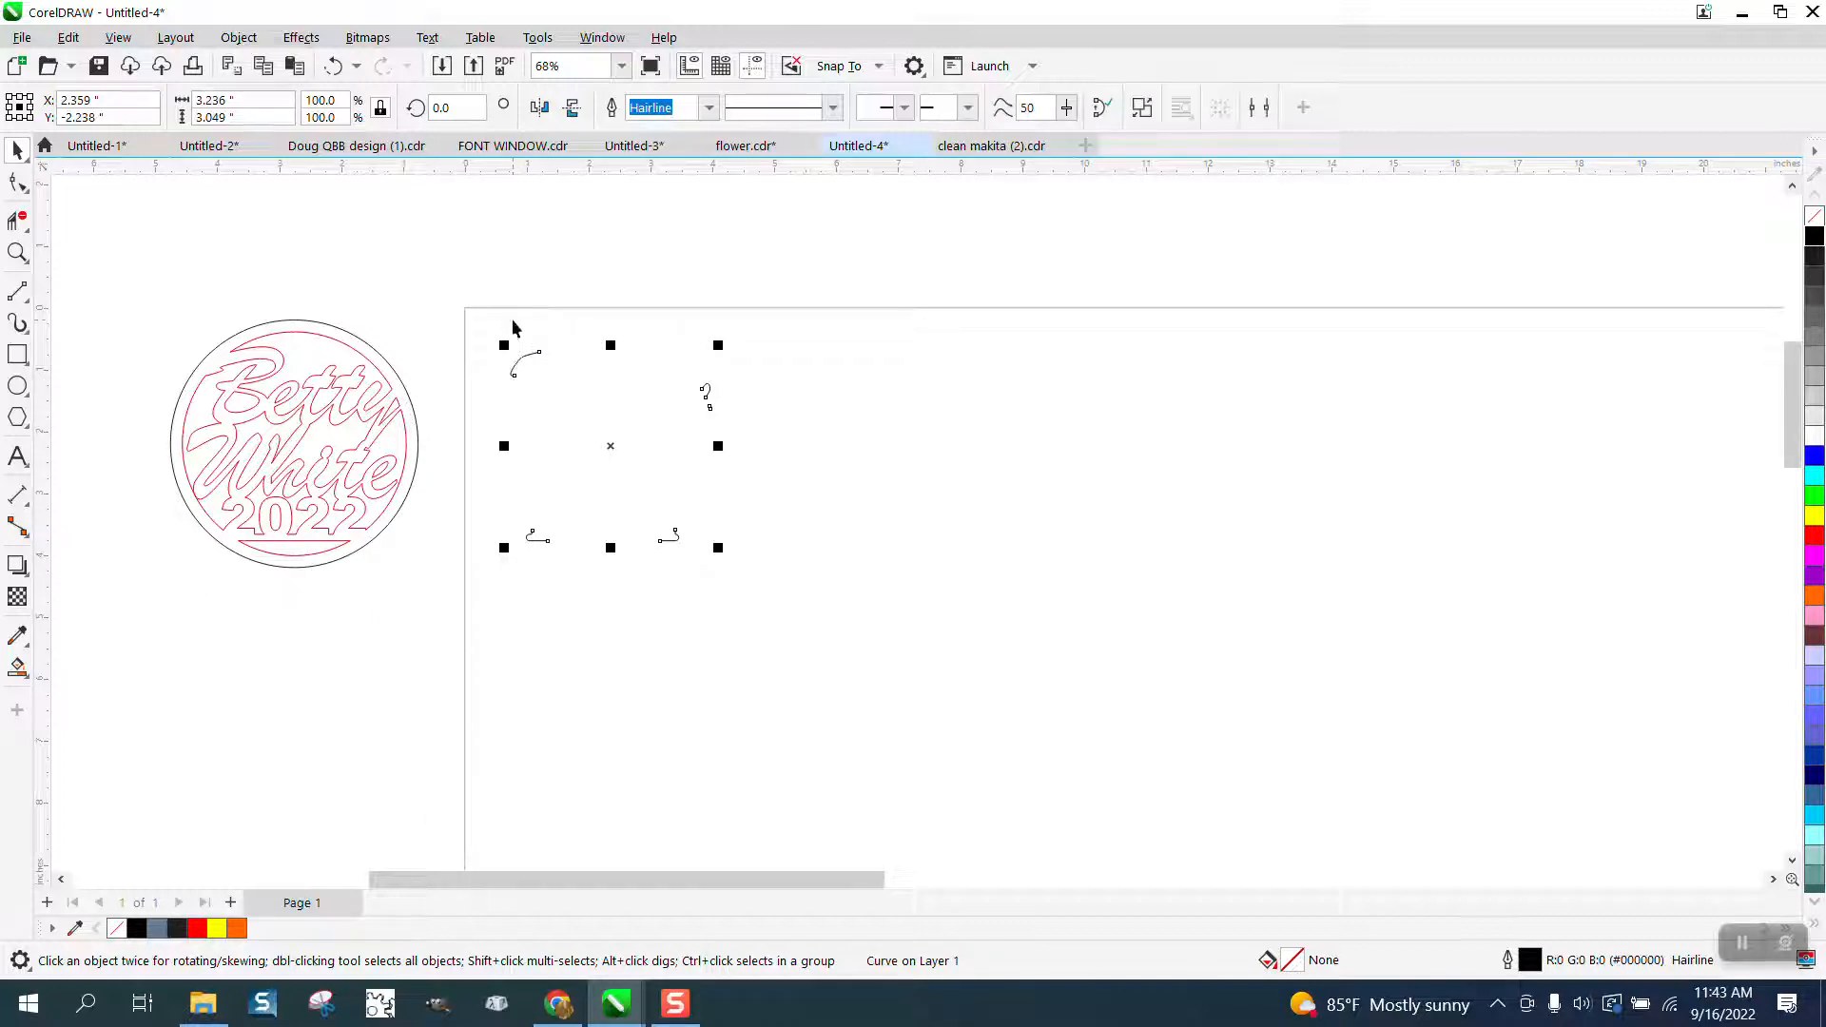
key(Up)
Move the grouped ornament 5 inches right, back into the upper-left corner of the page
drag(118, 294, 107, 341)
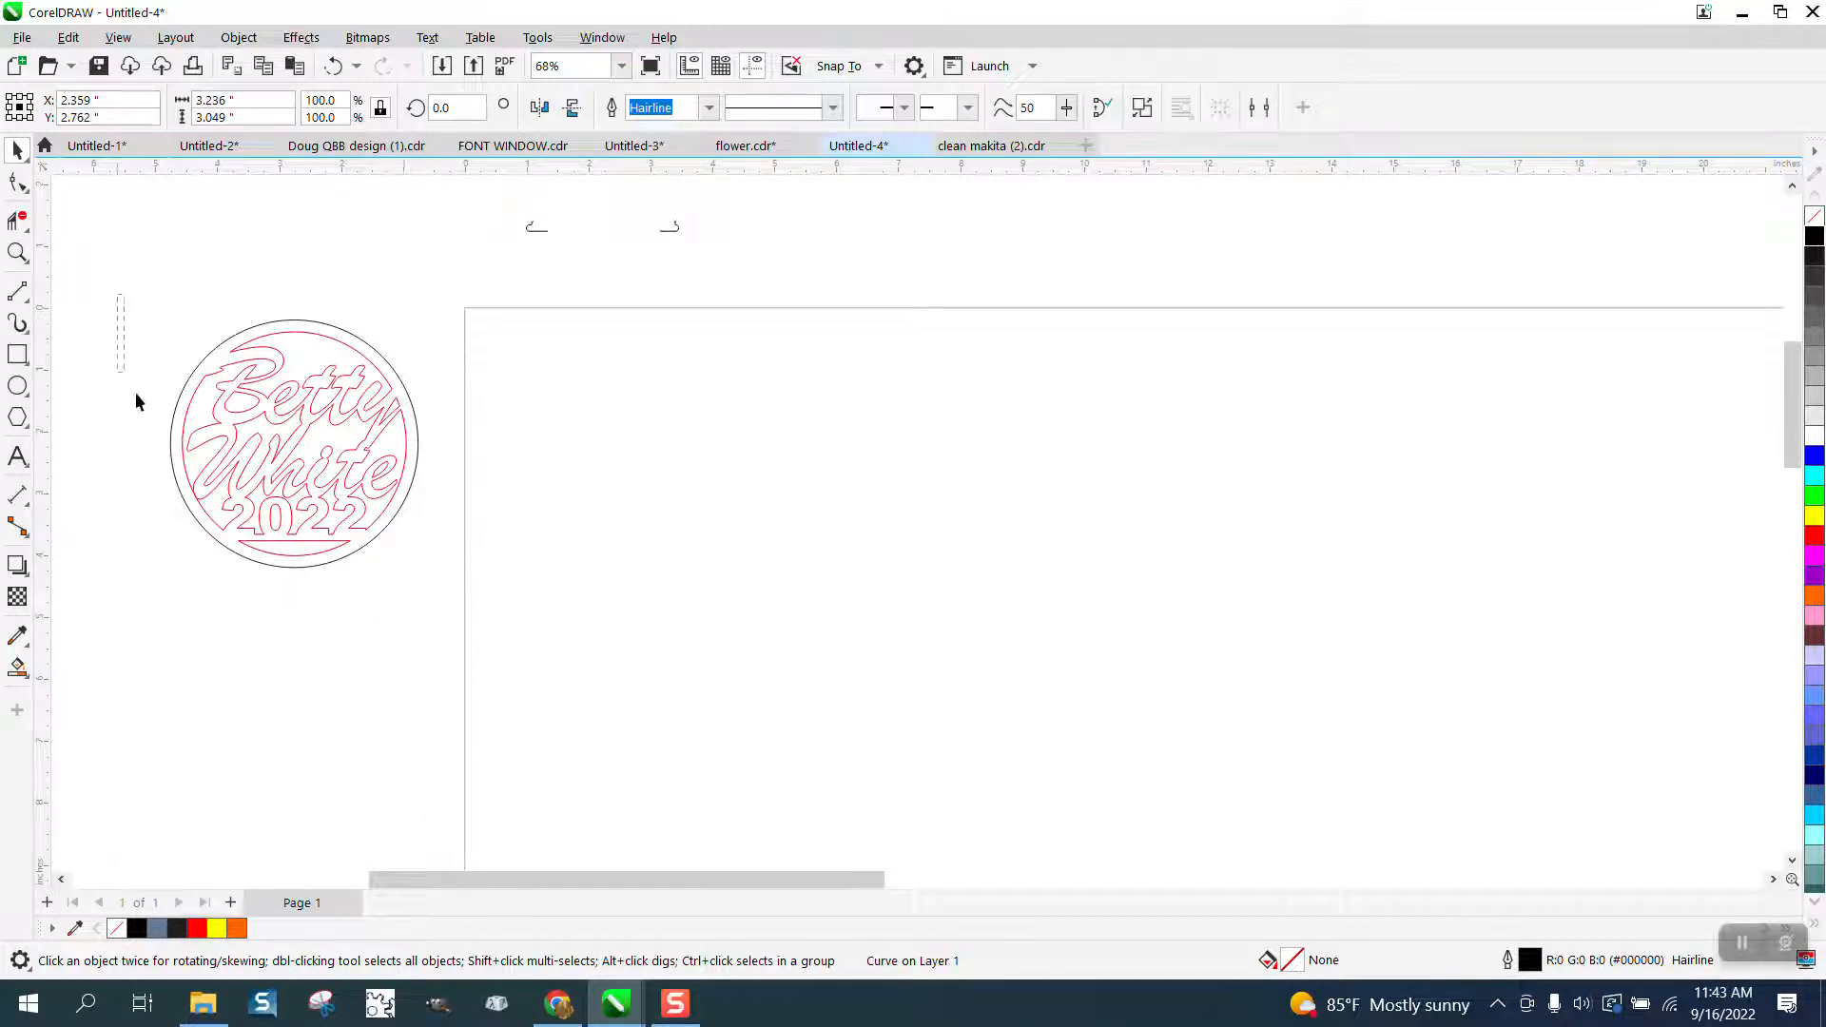
drag(411, 578, 424, 591)
key(Right)
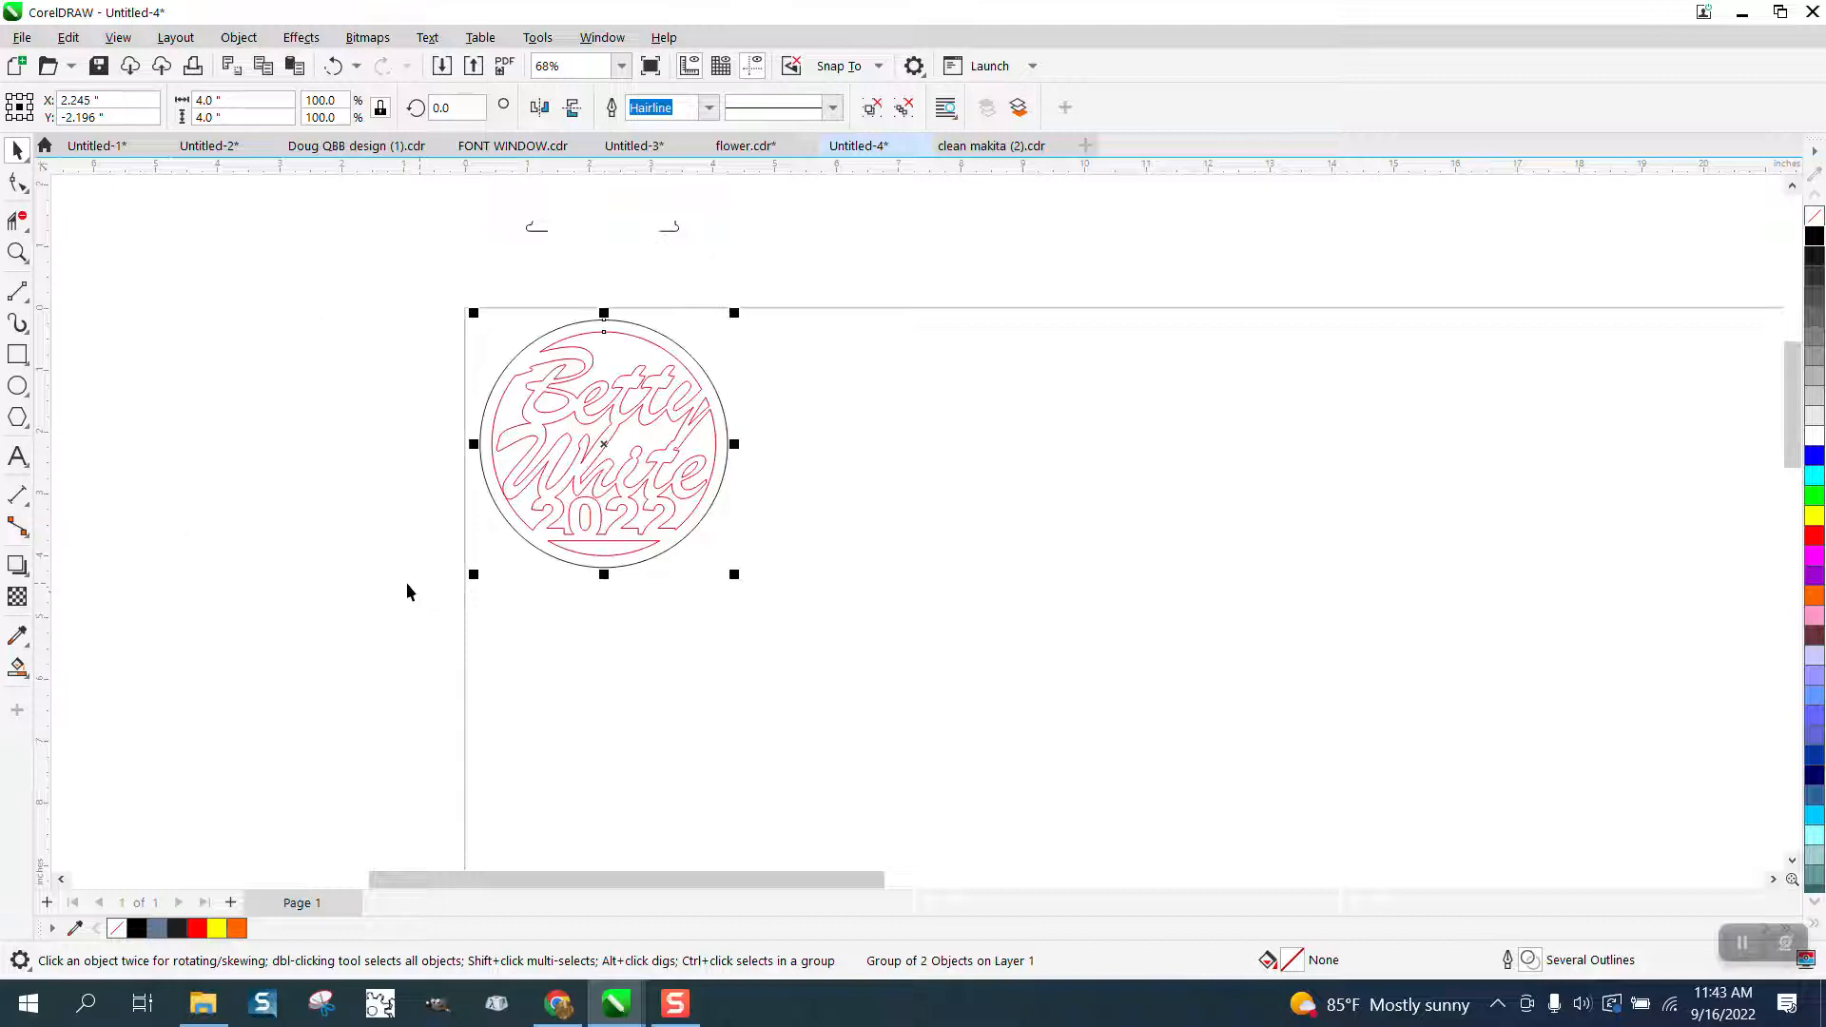
click(17, 252)
drag(468, 312, 874, 582)
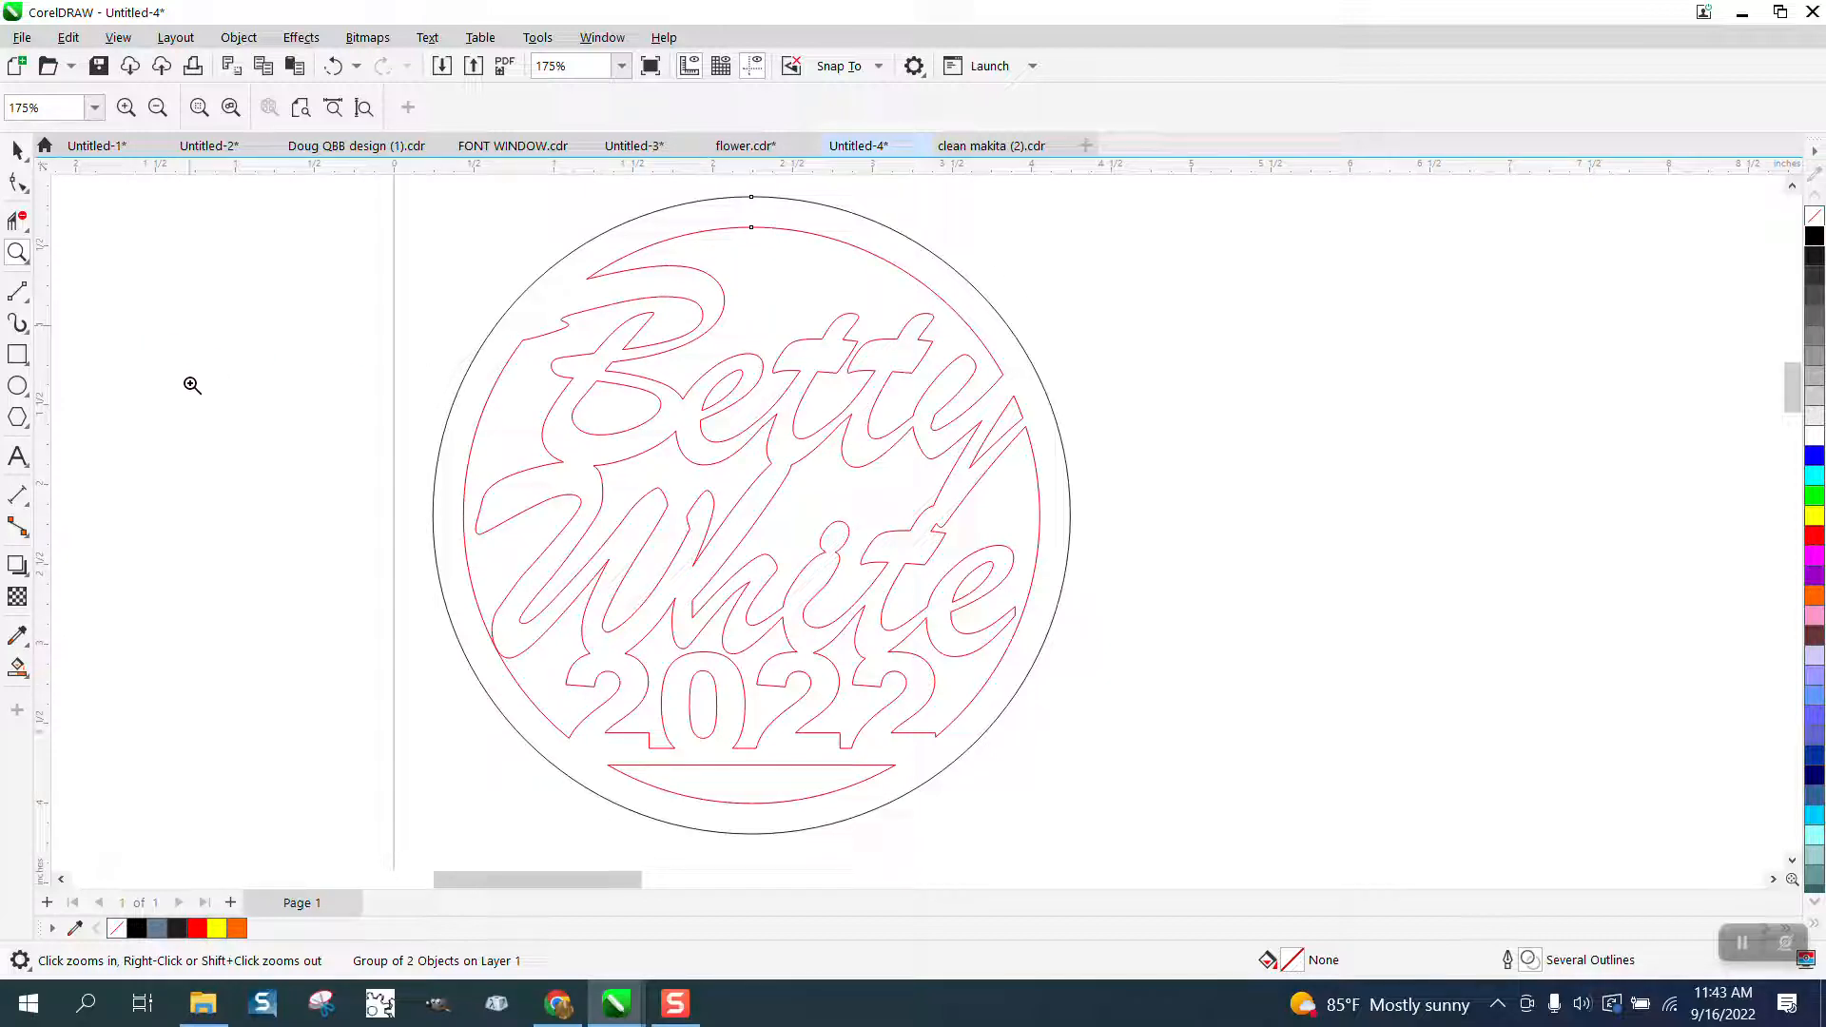
scroll(518, 691, down, 2)
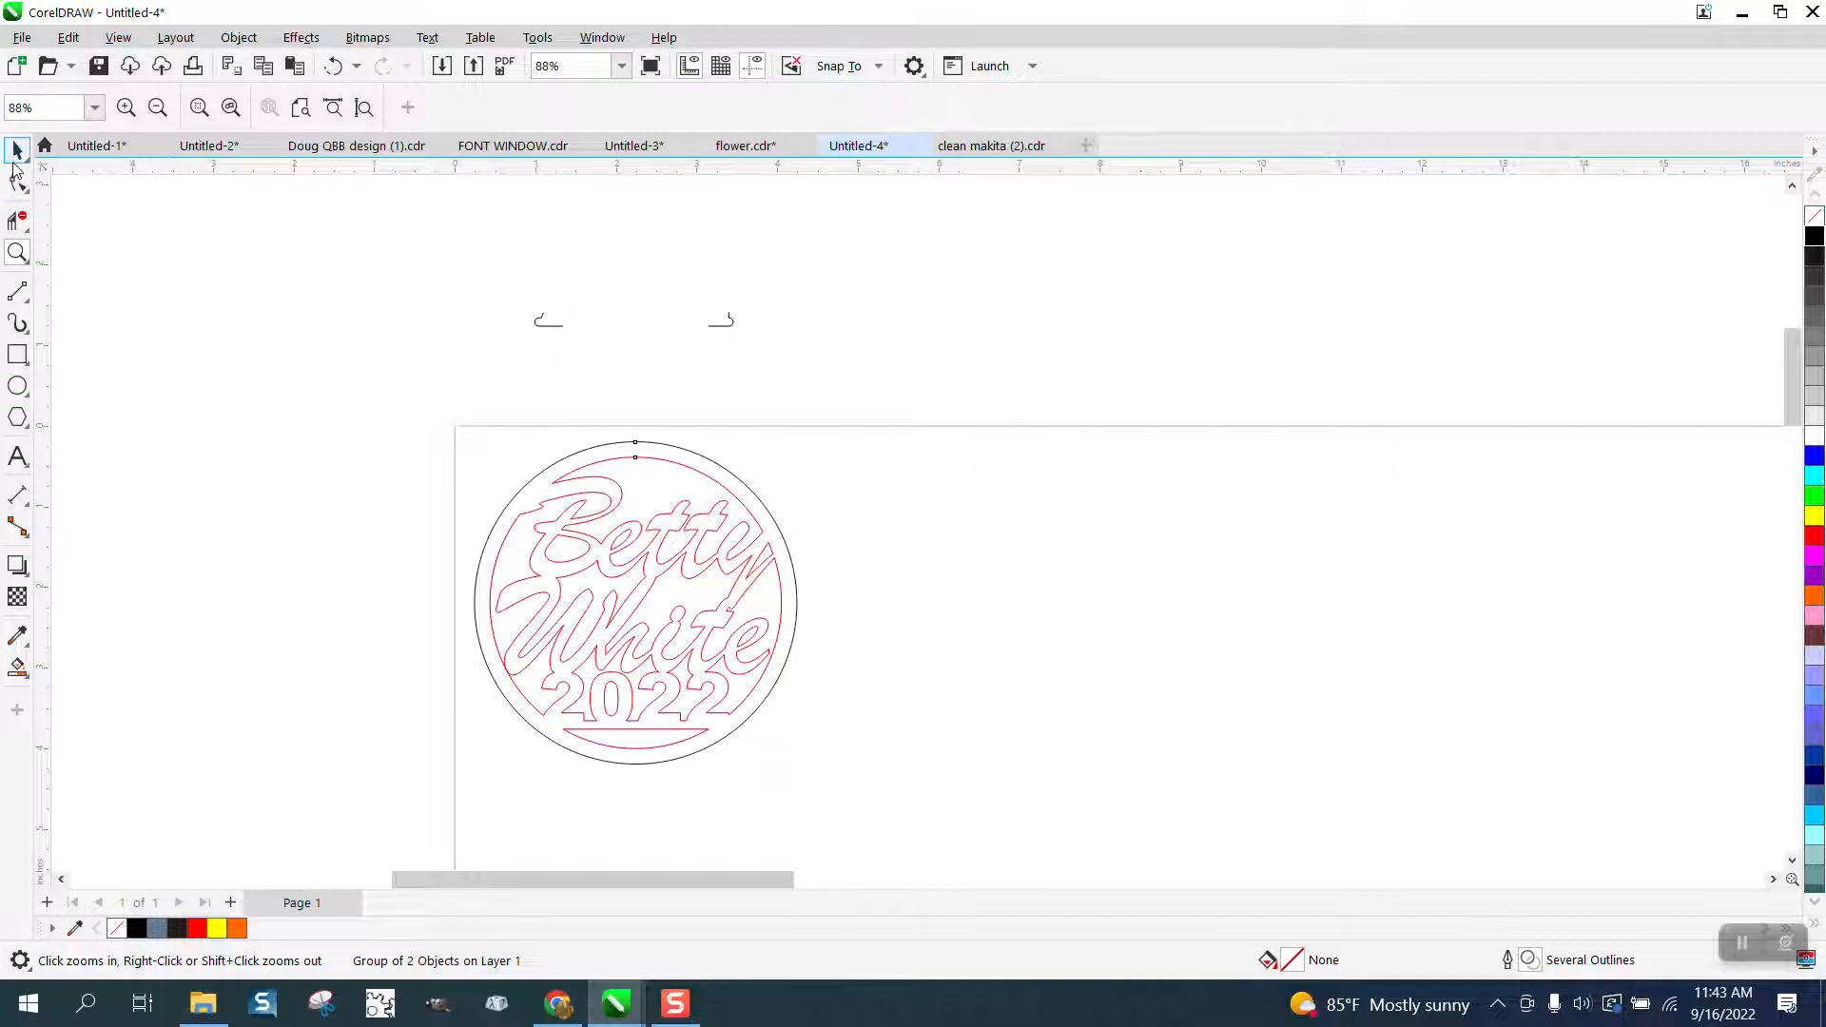
Smart Fill the ring and connected lettering with orange #FF9933, and remove the outline from the filled shape
click(17, 667)
click(257, 108)
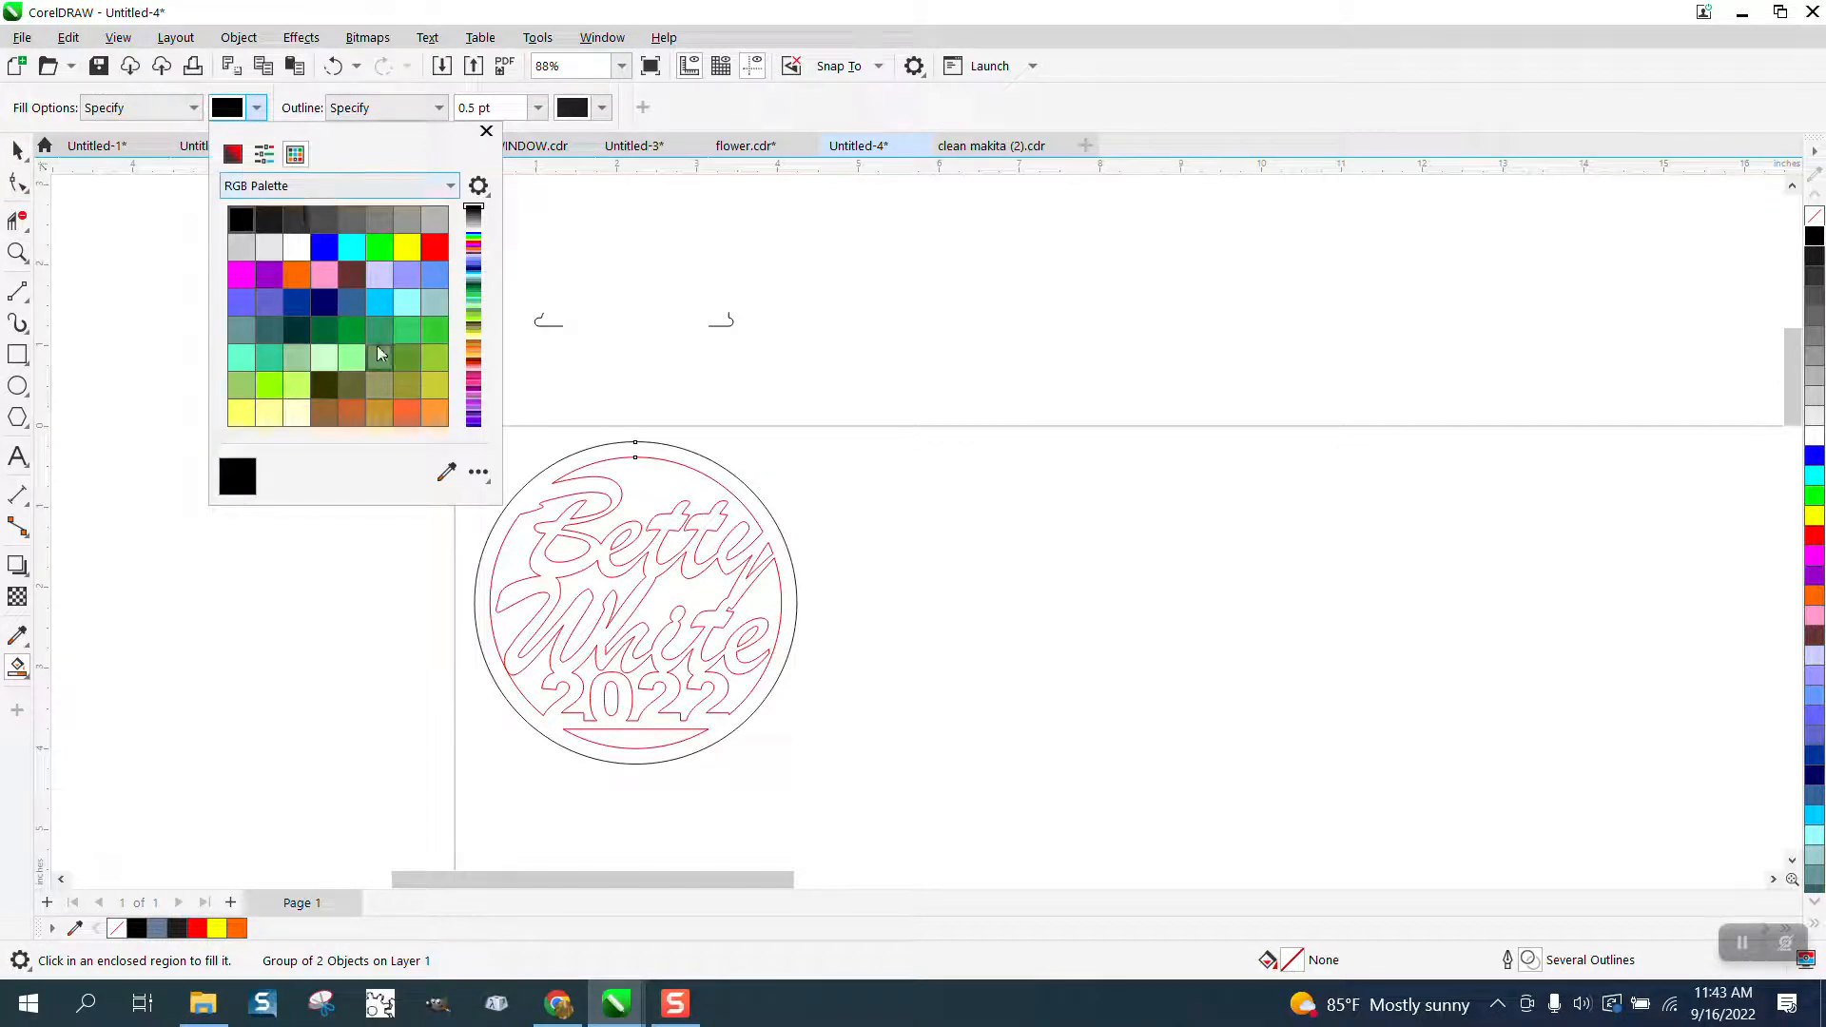
click(473, 352)
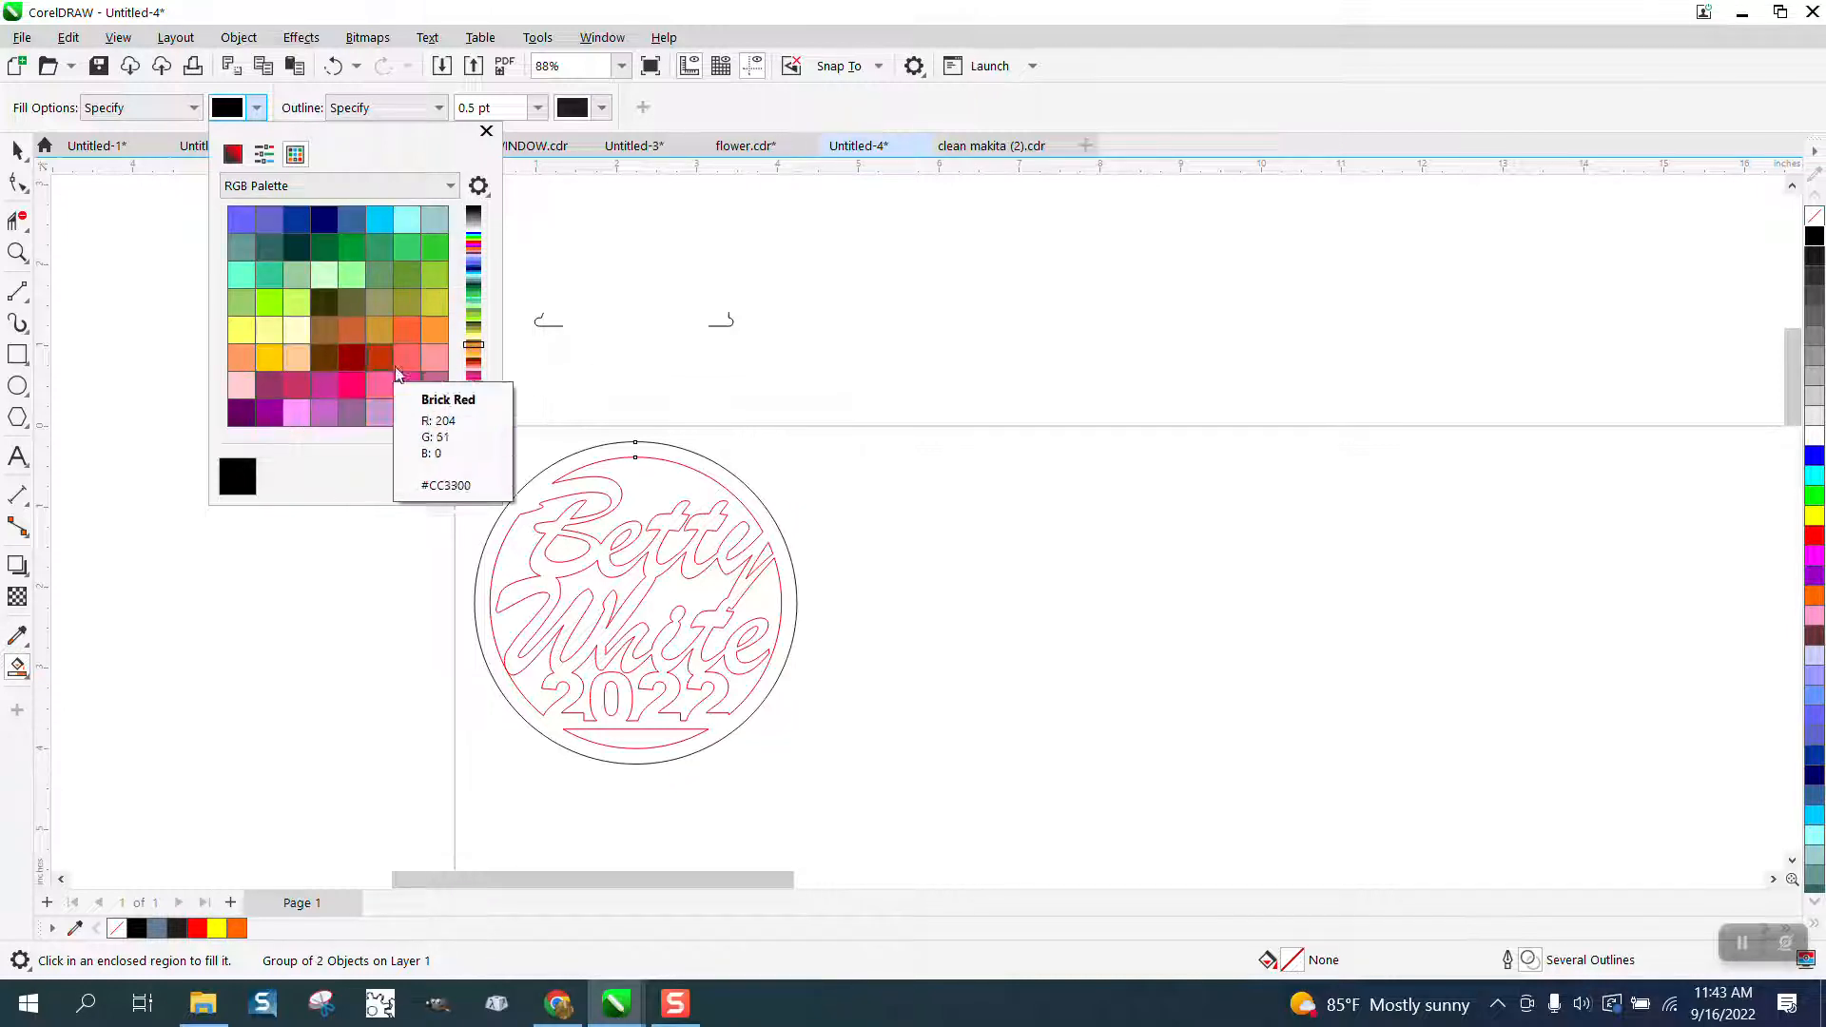
click(434, 329)
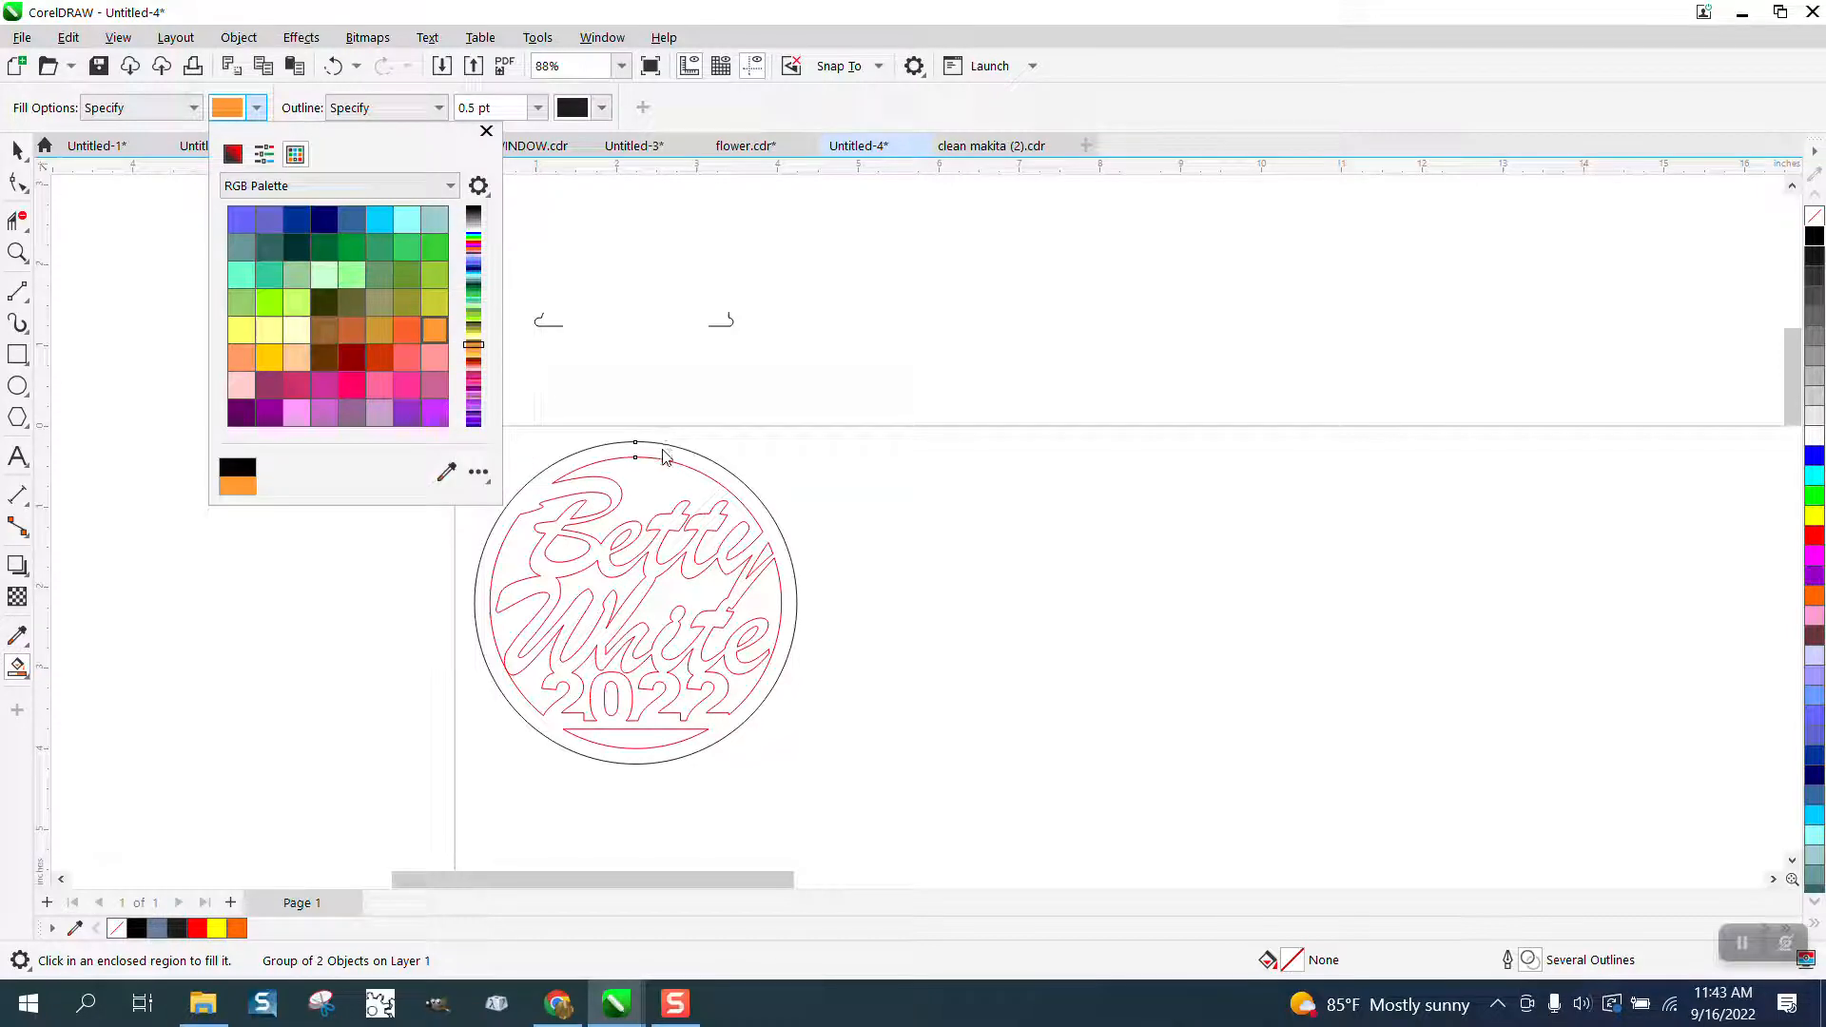
click(664, 458)
click(681, 478)
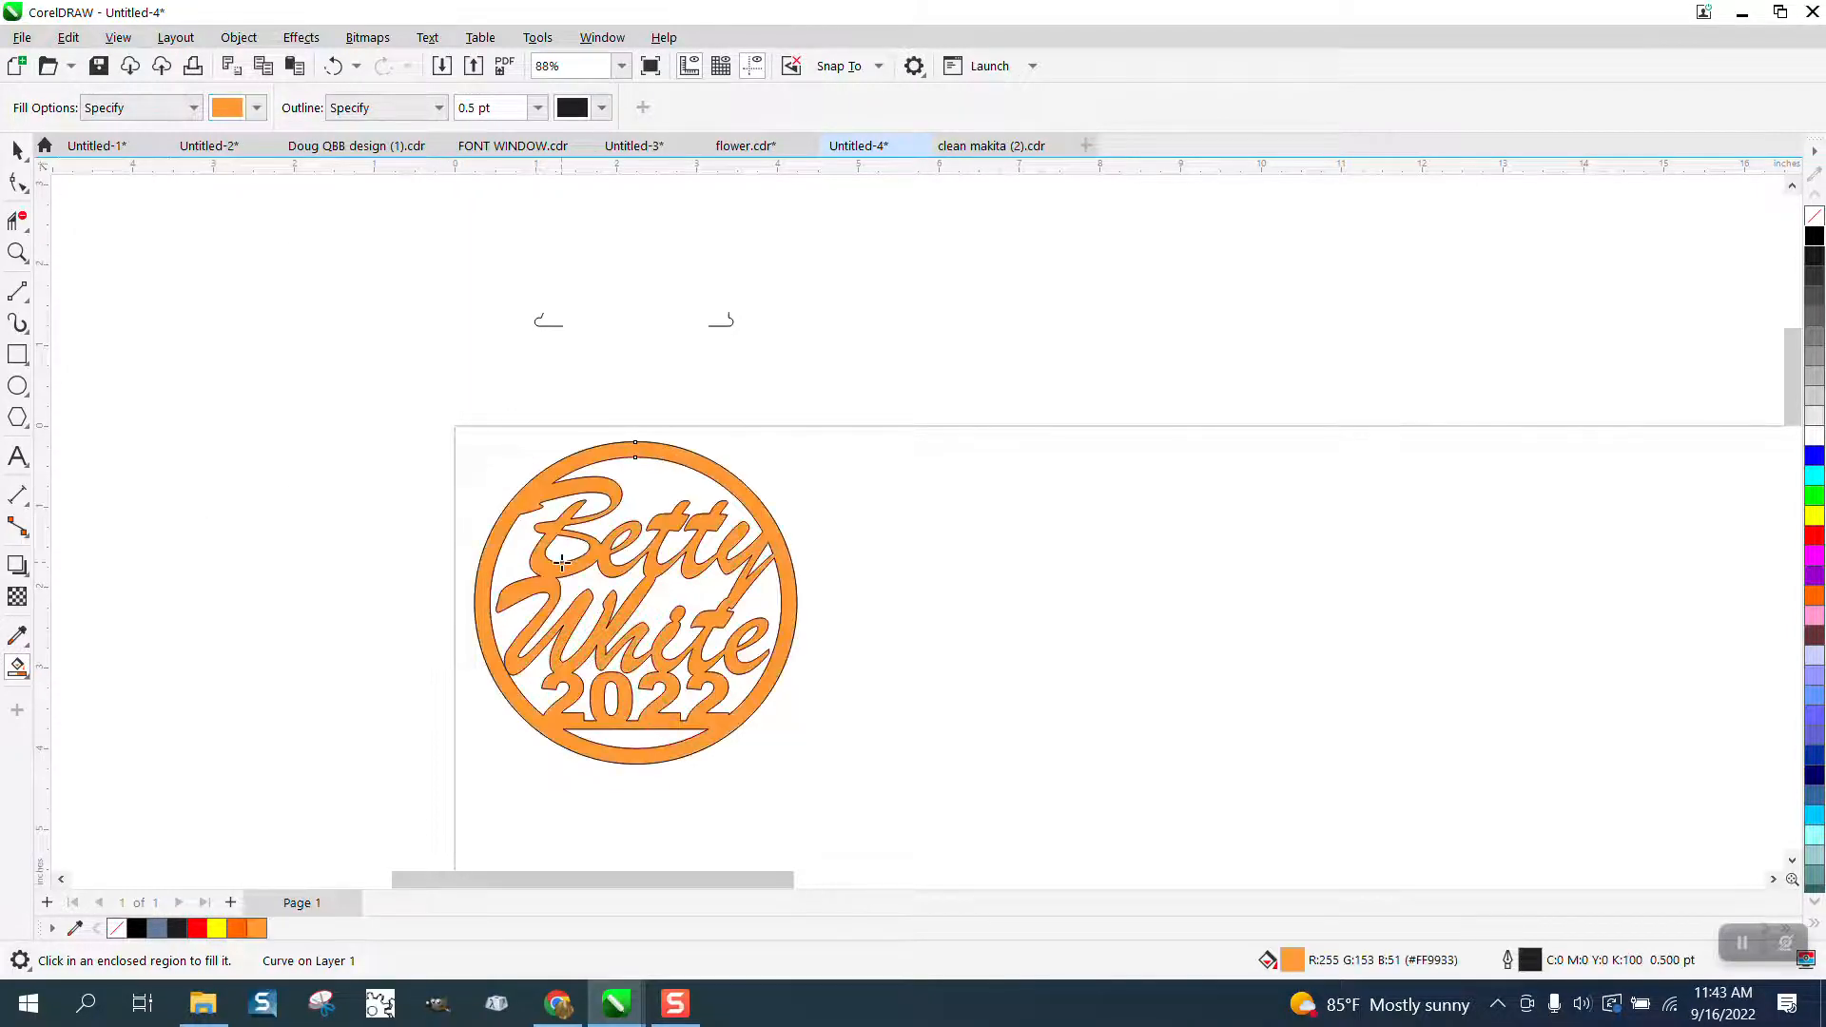
click(17, 150)
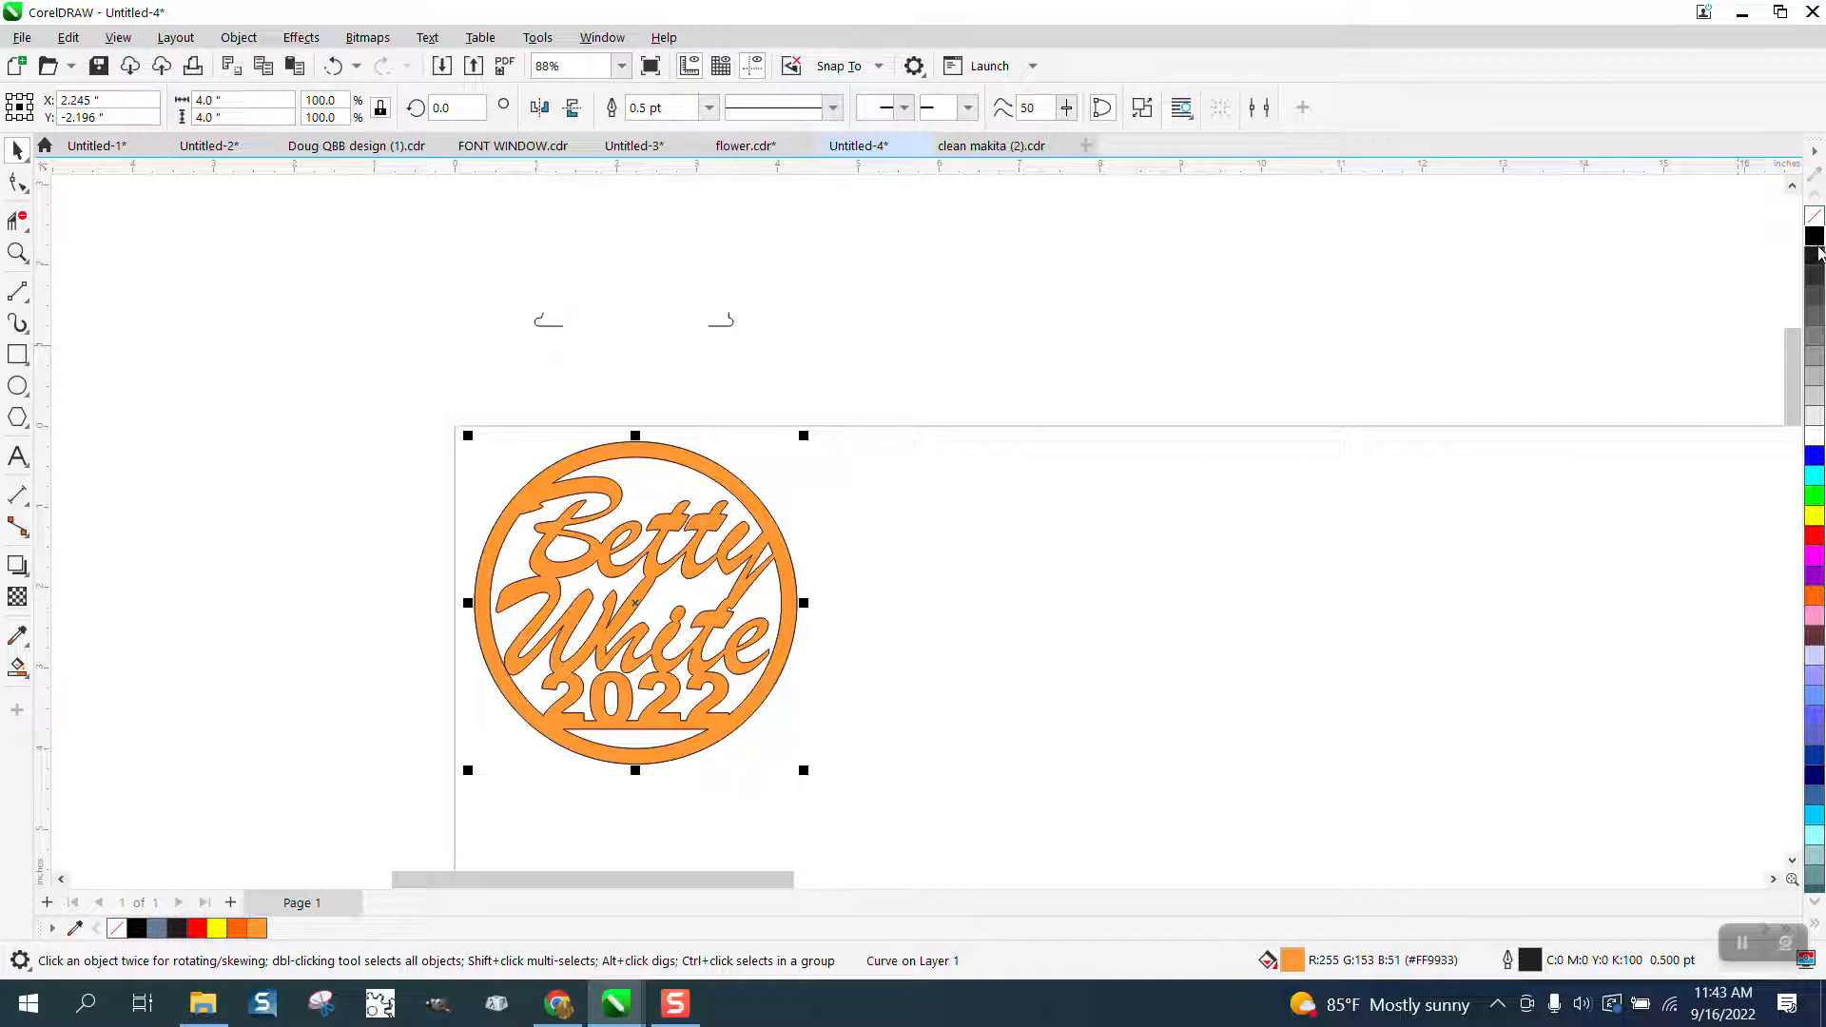
right_click(1815, 217)
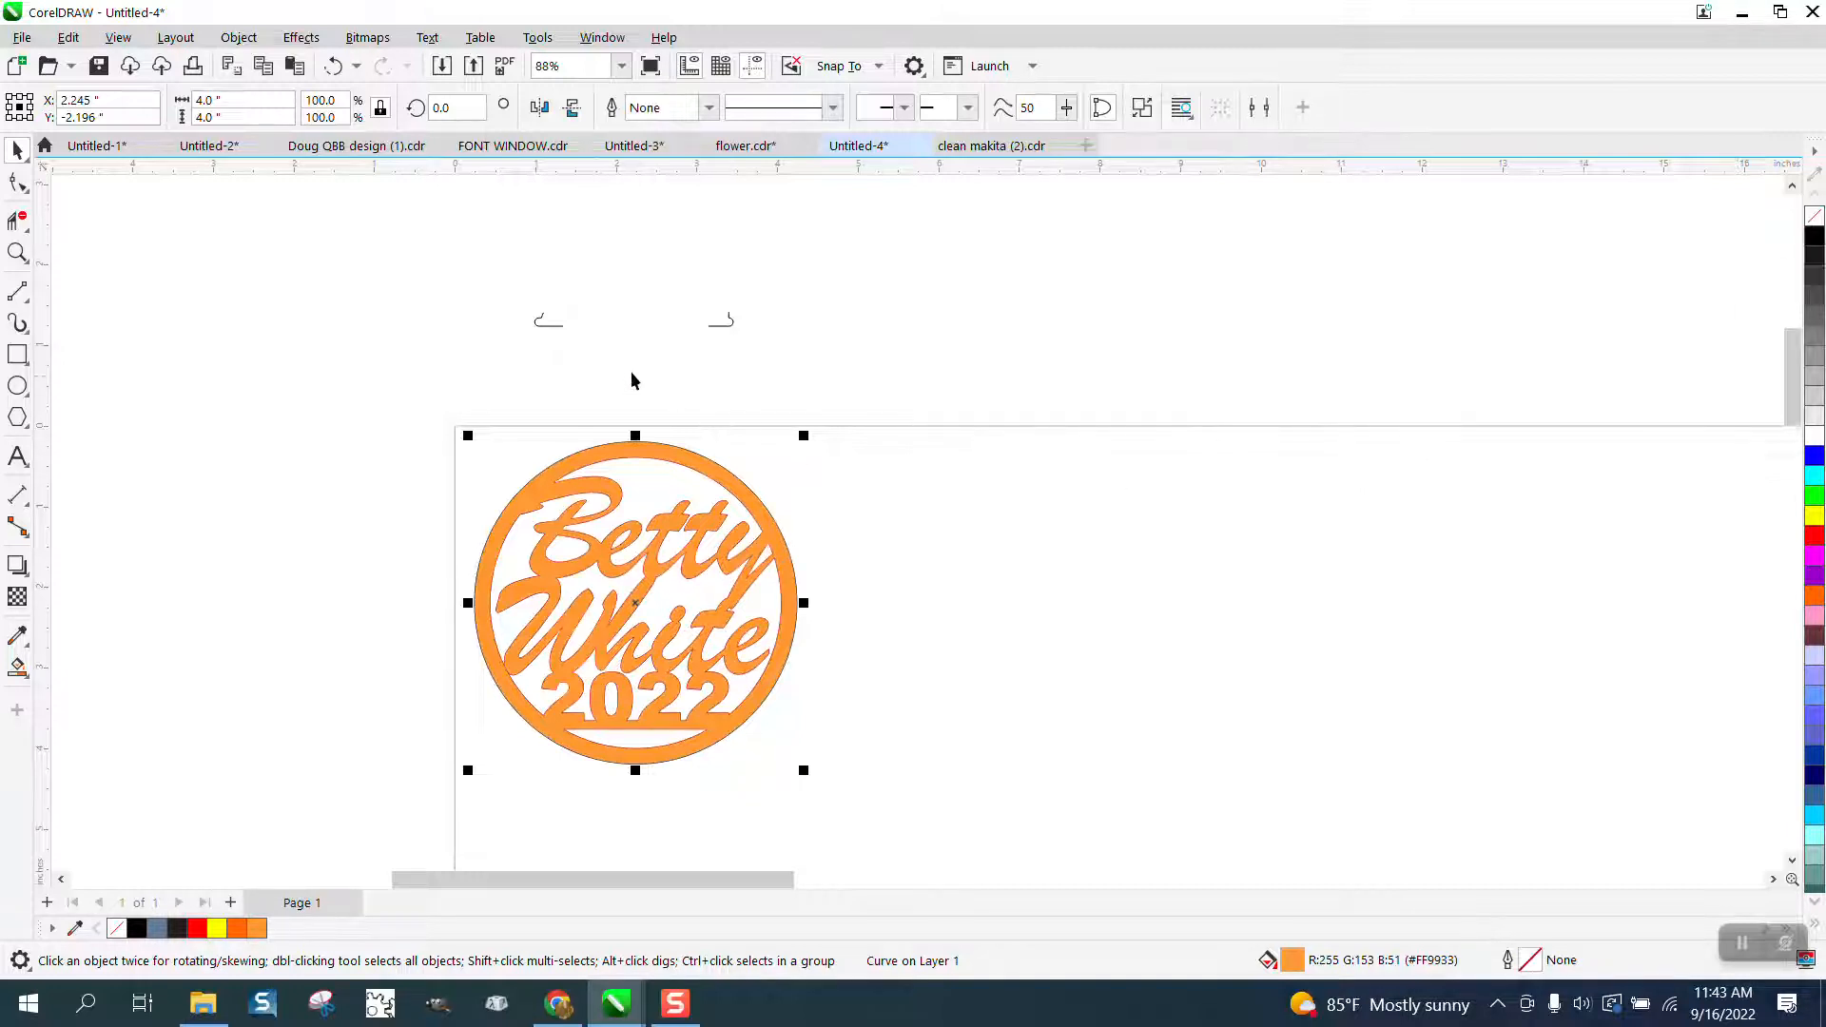
Move the leftover pieces 5 inches down onto the orange ornament and bring them to the front of the page
click(547, 327)
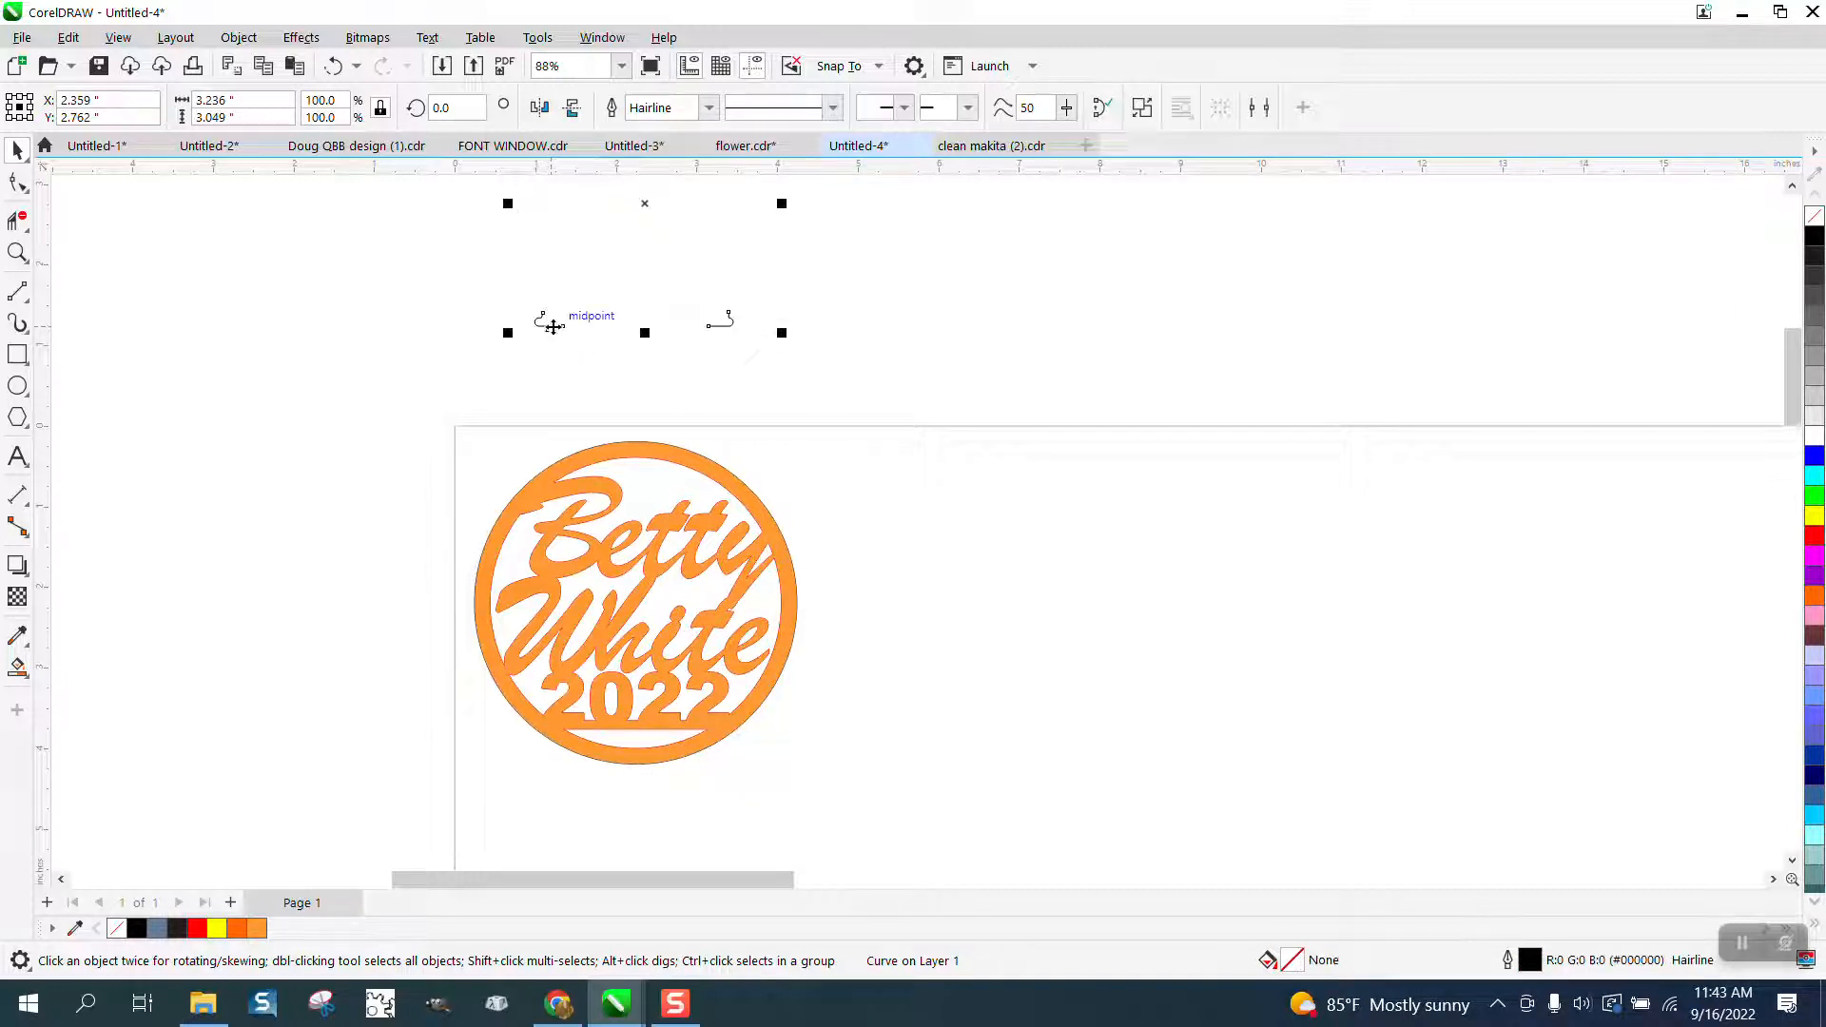
key(Down)
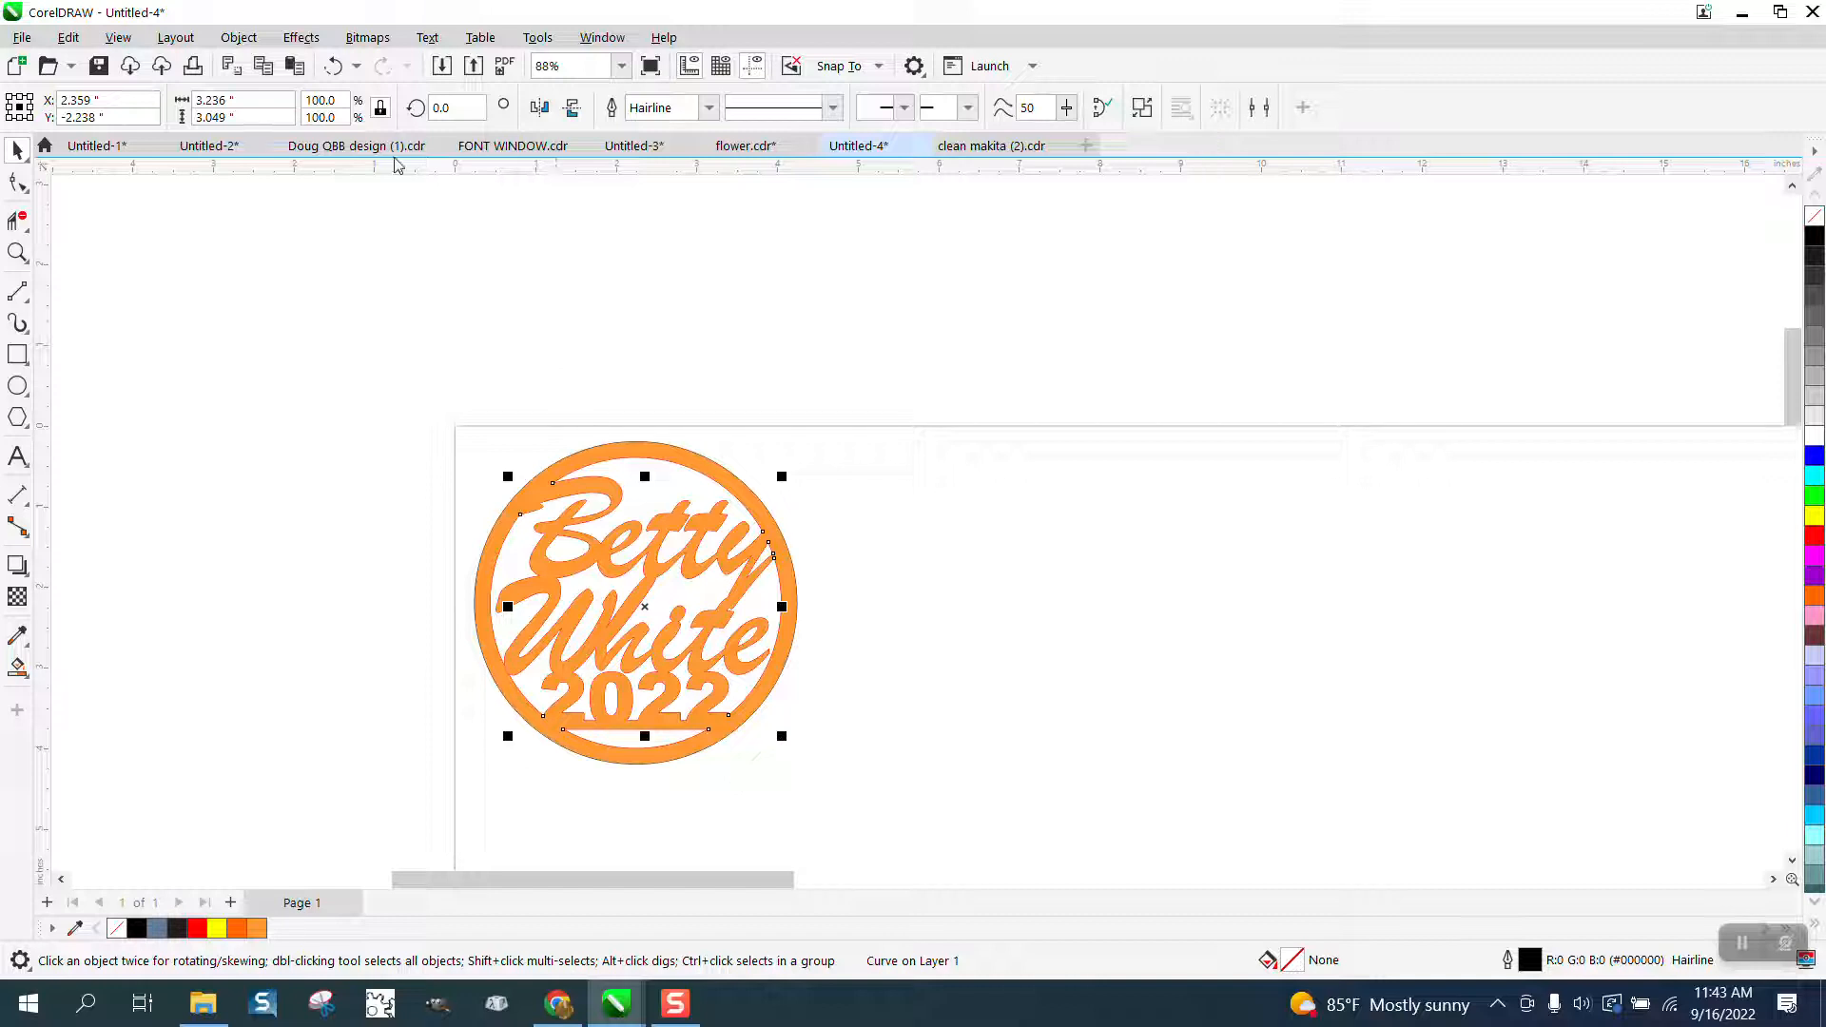
click(301, 37)
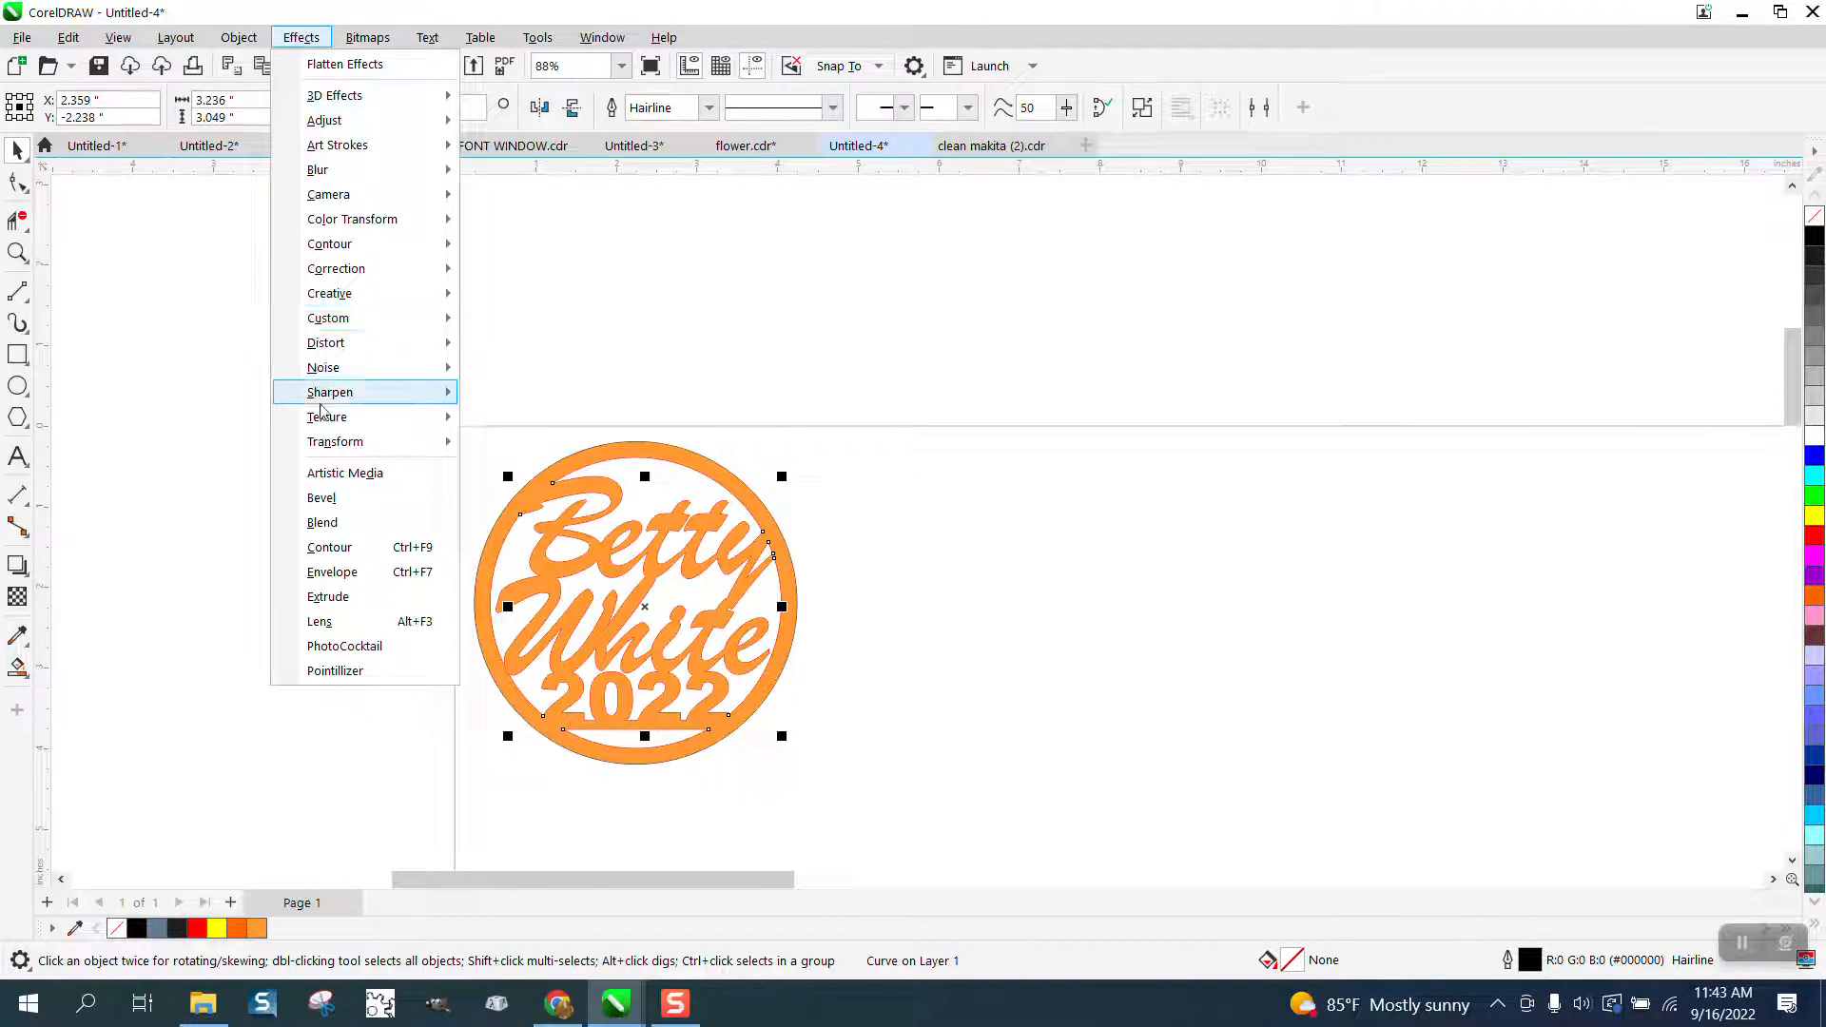
click(238, 37)
mouse_move(285, 387)
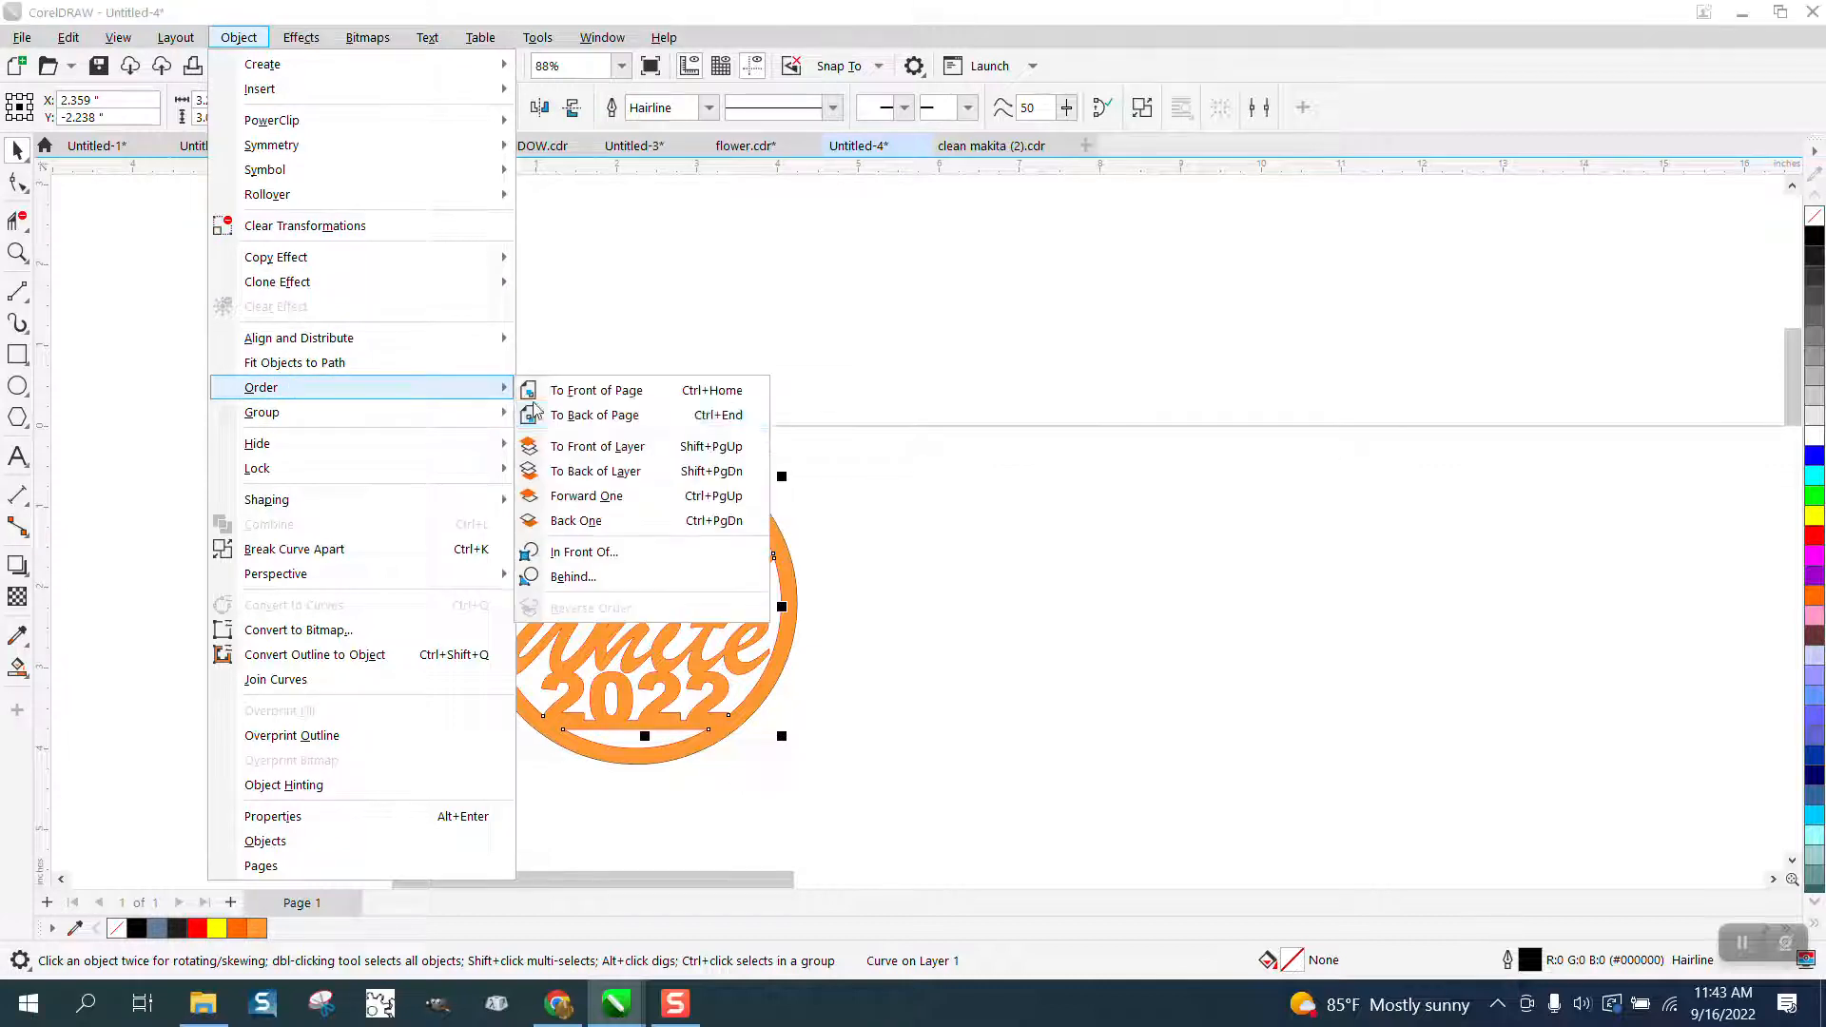
click(581, 395)
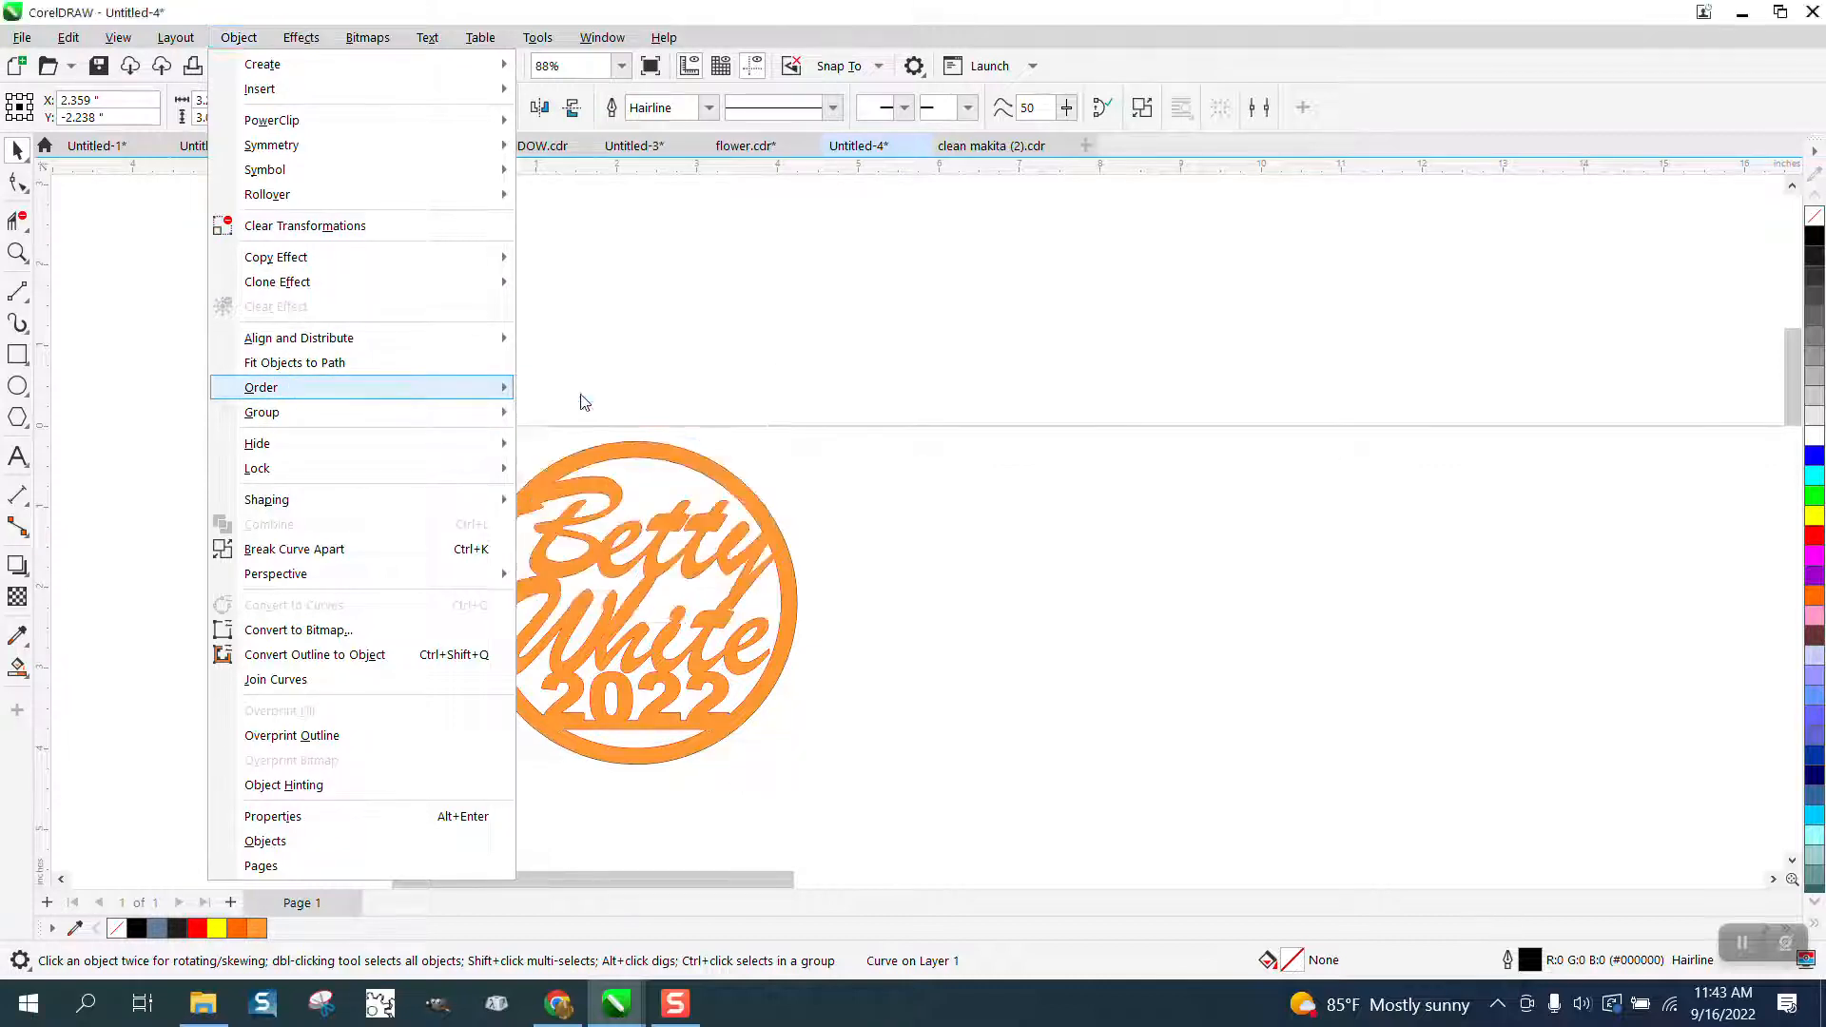
Examine up close how the black leftover segments lie over the orange ring, lettering and base bar
click(17, 253)
drag(500, 468, 889, 673)
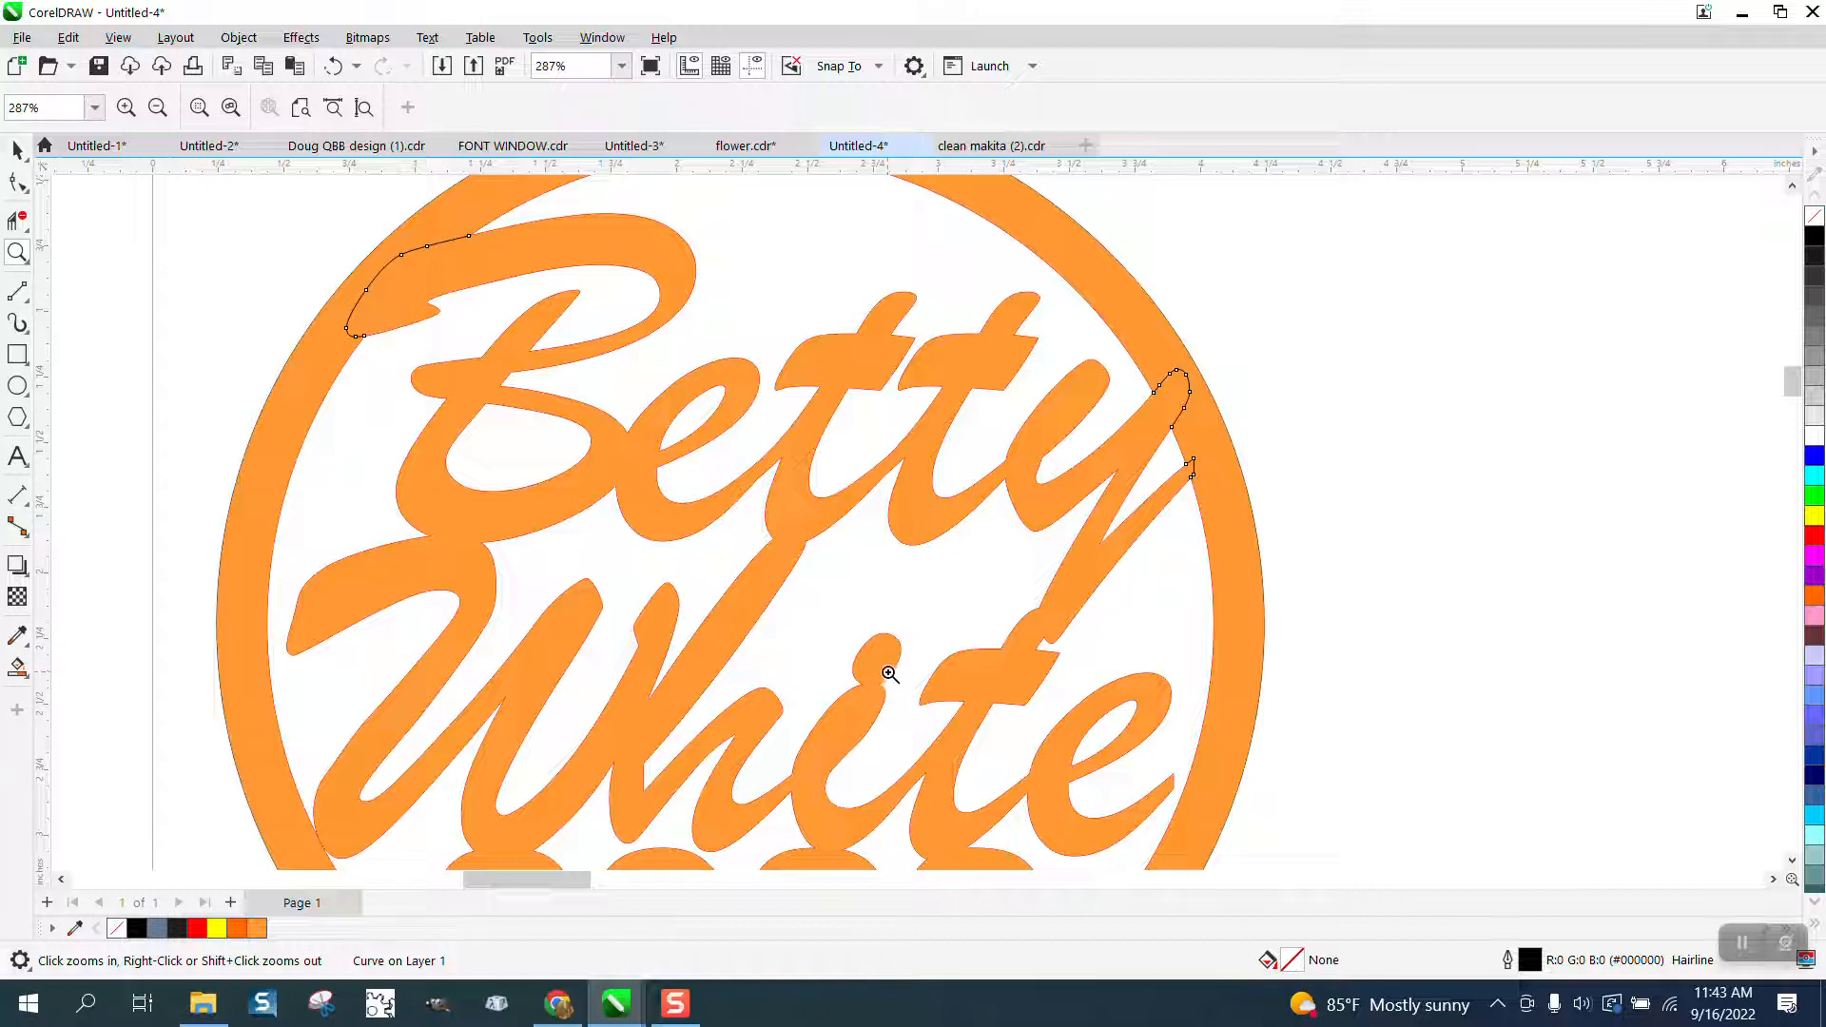
scroll(852, 648, down, 2)
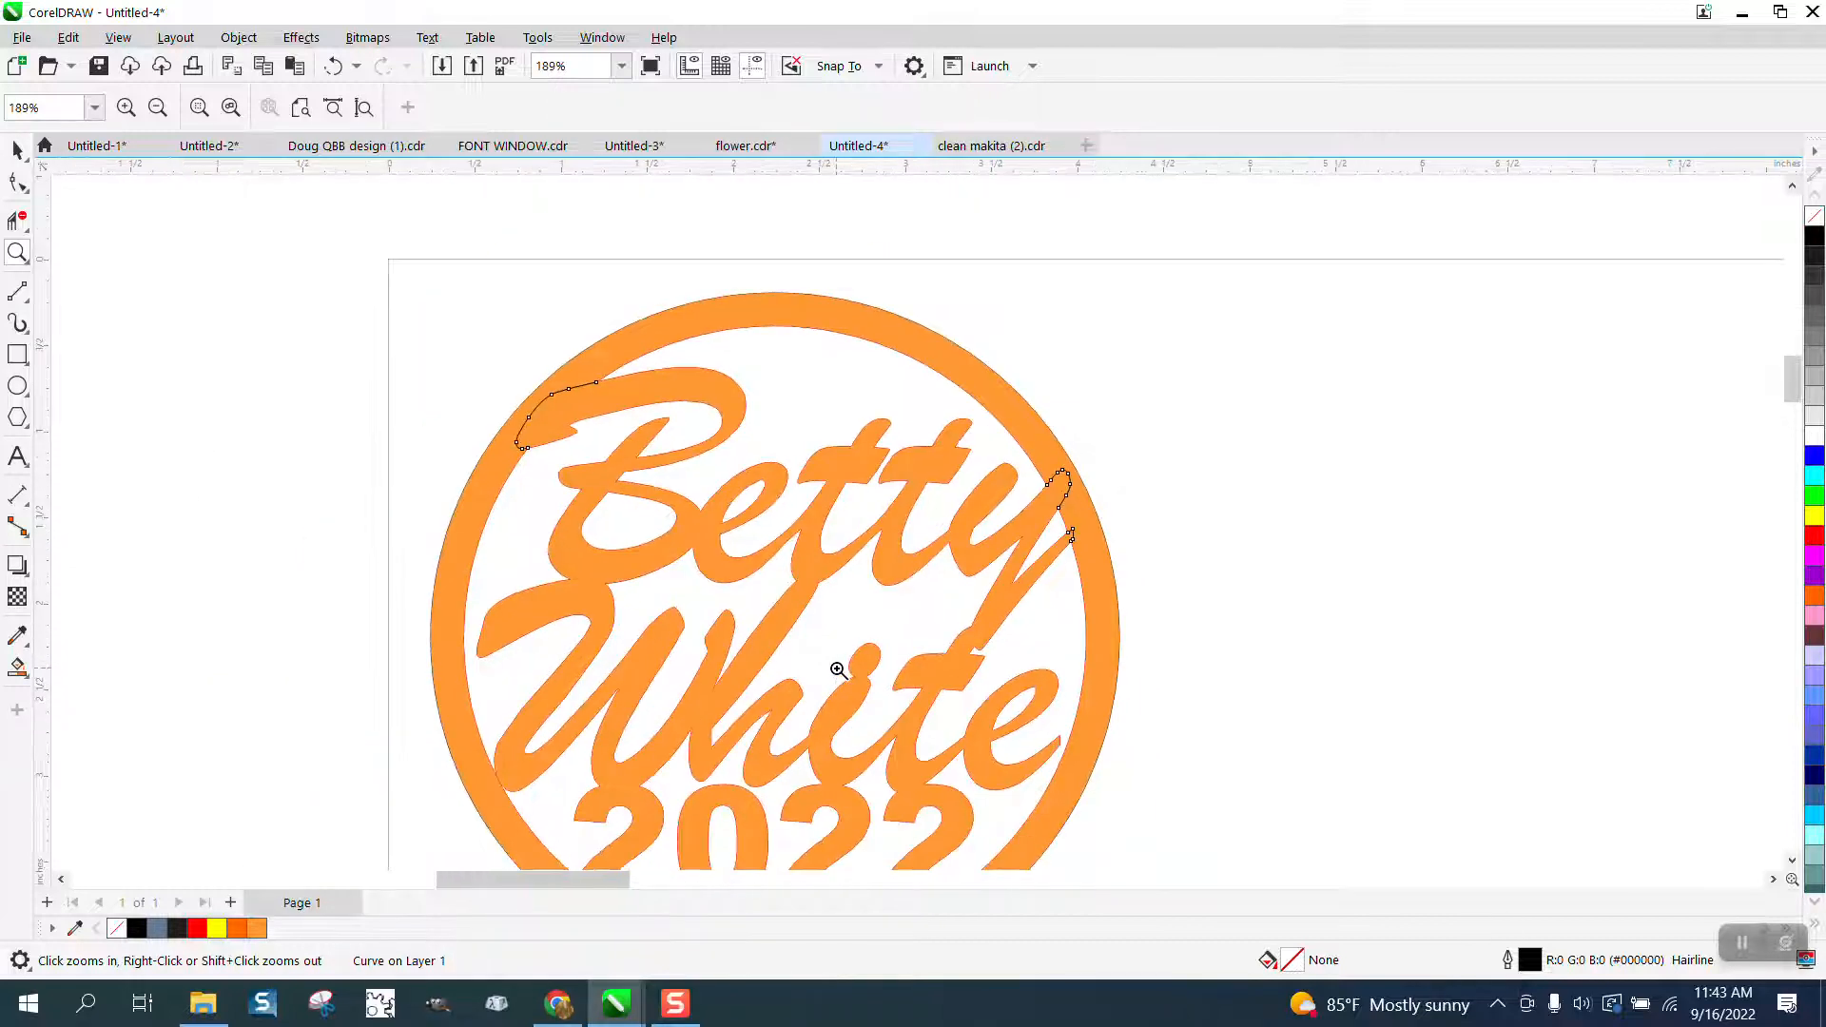
scroll(838, 670, down, 2)
drag(668, 775, 932, 825)
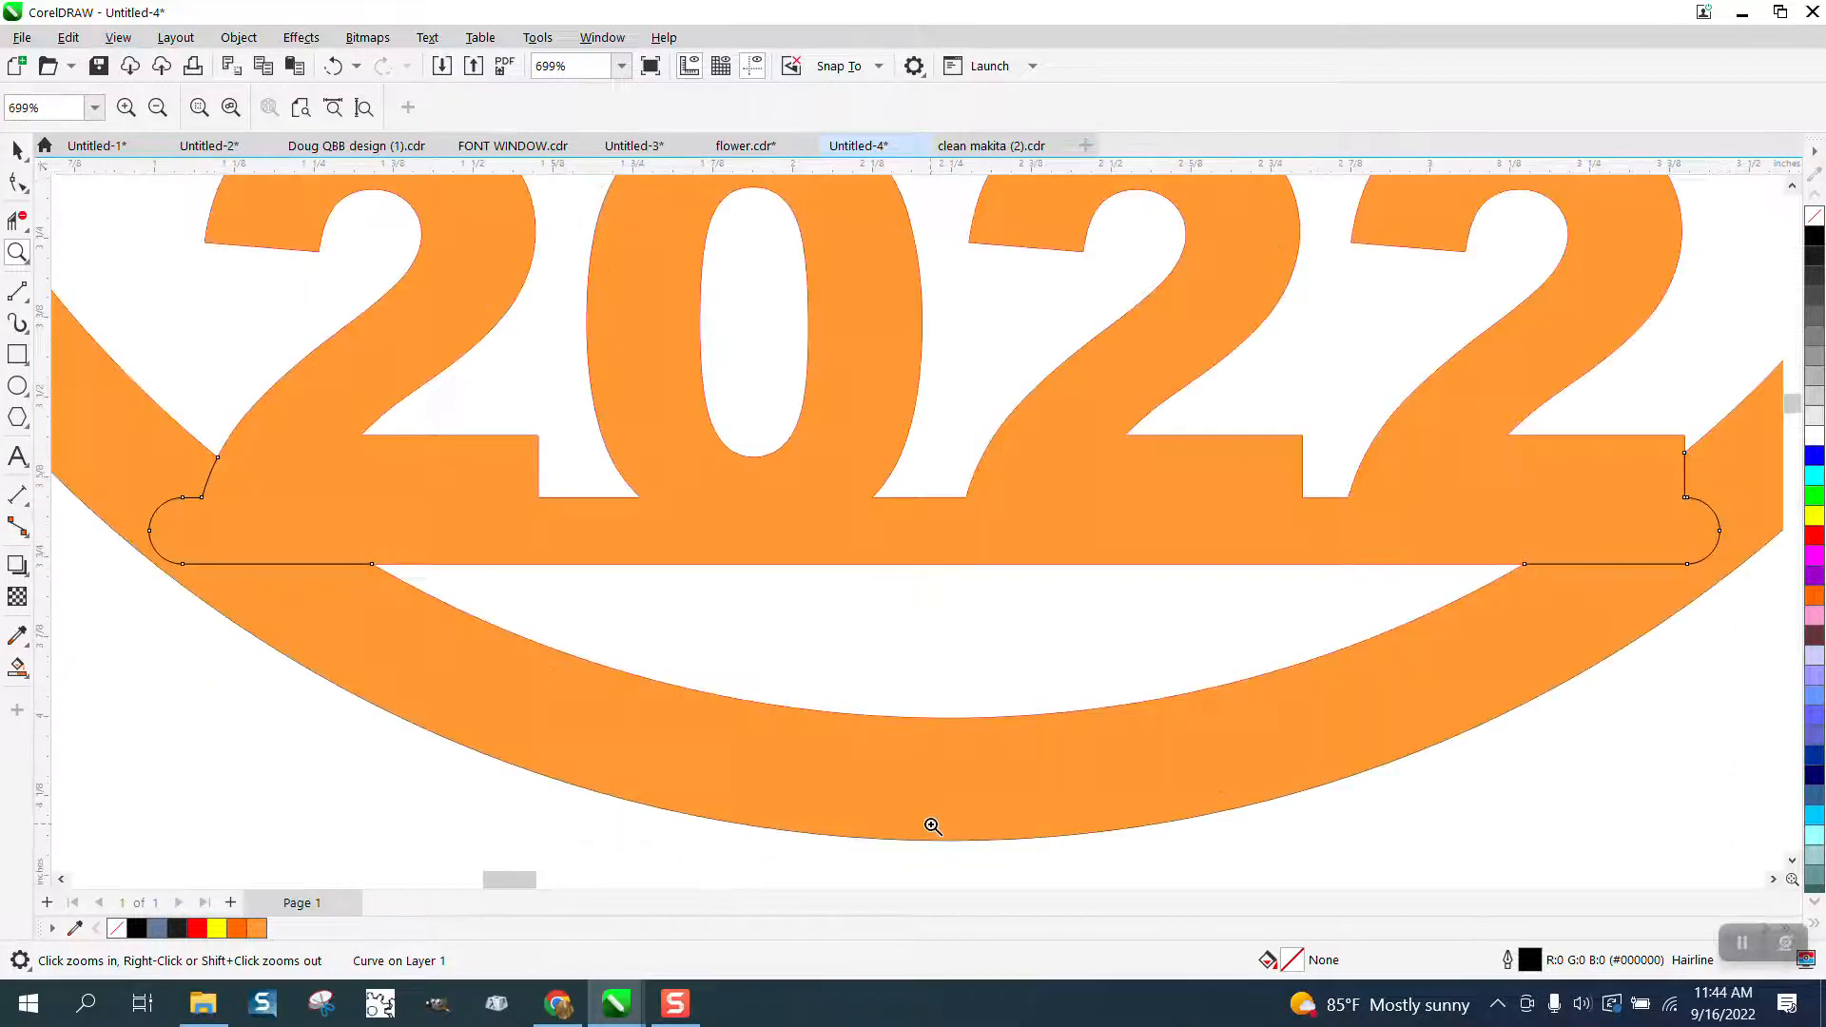
scroll(746, 701, down, 5)
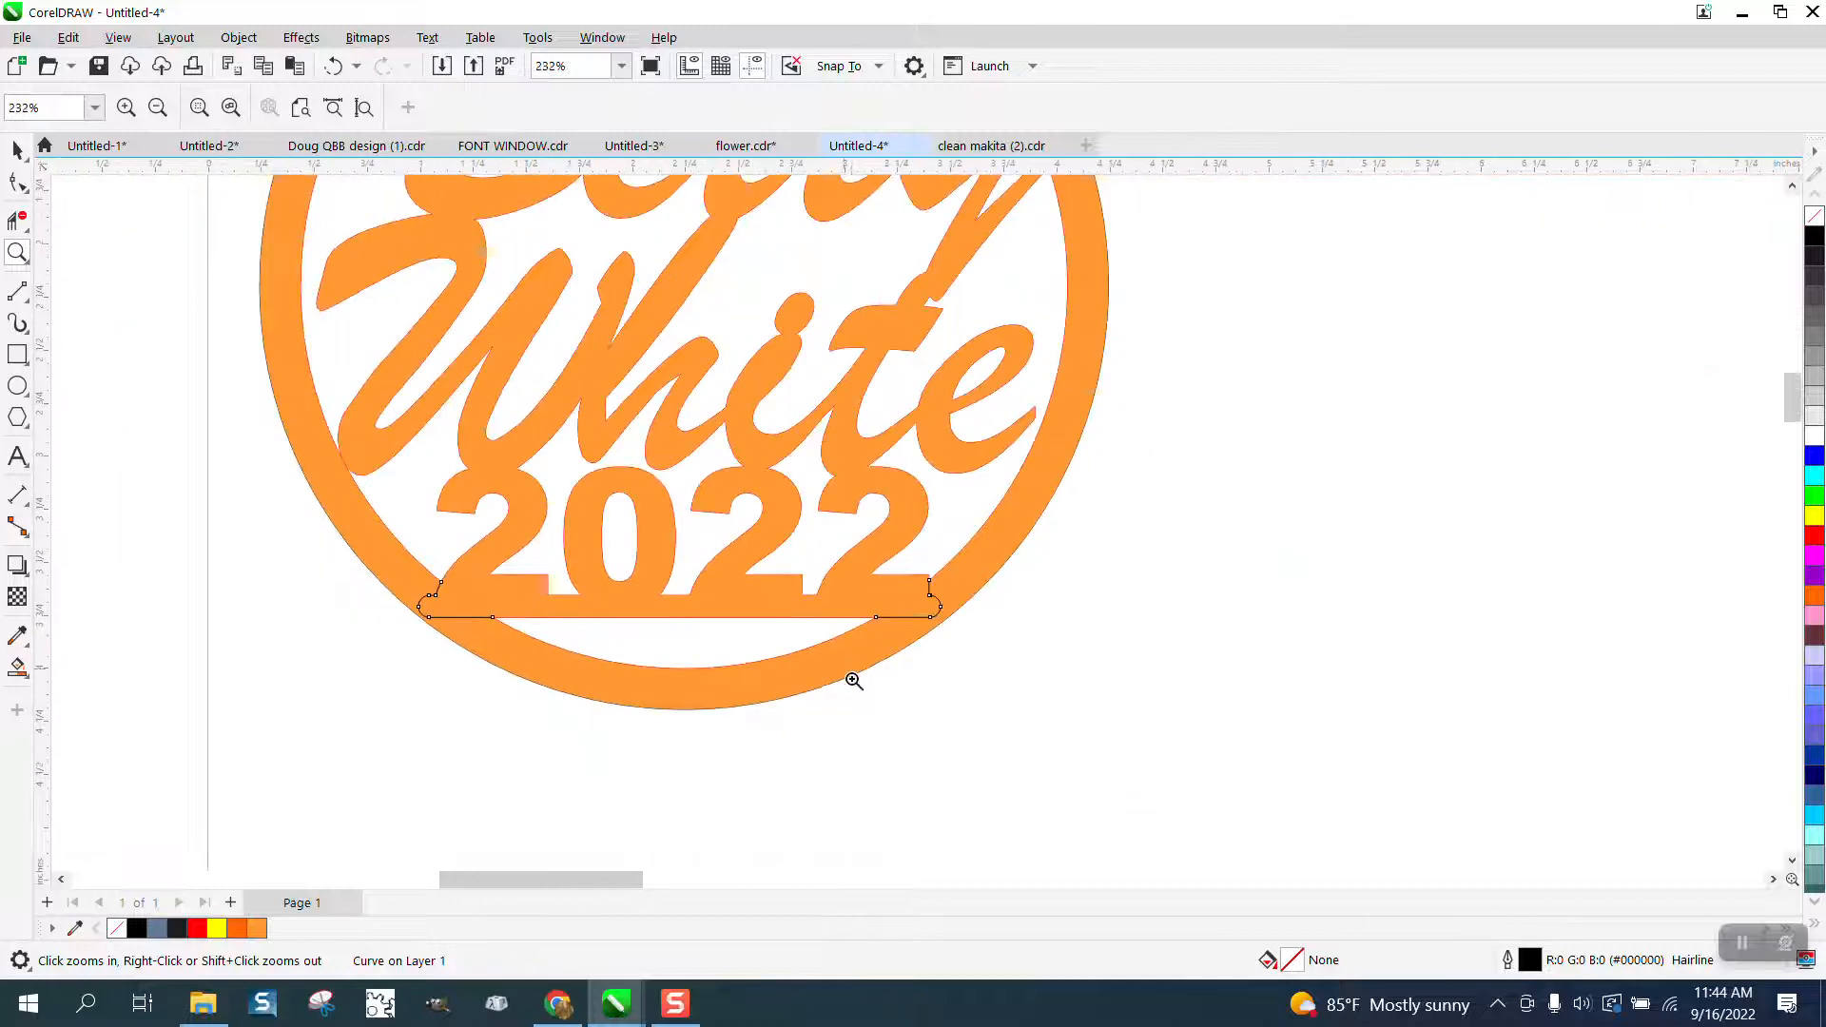
scroll(849, 676, down, 2)
drag(968, 373, 968, 373)
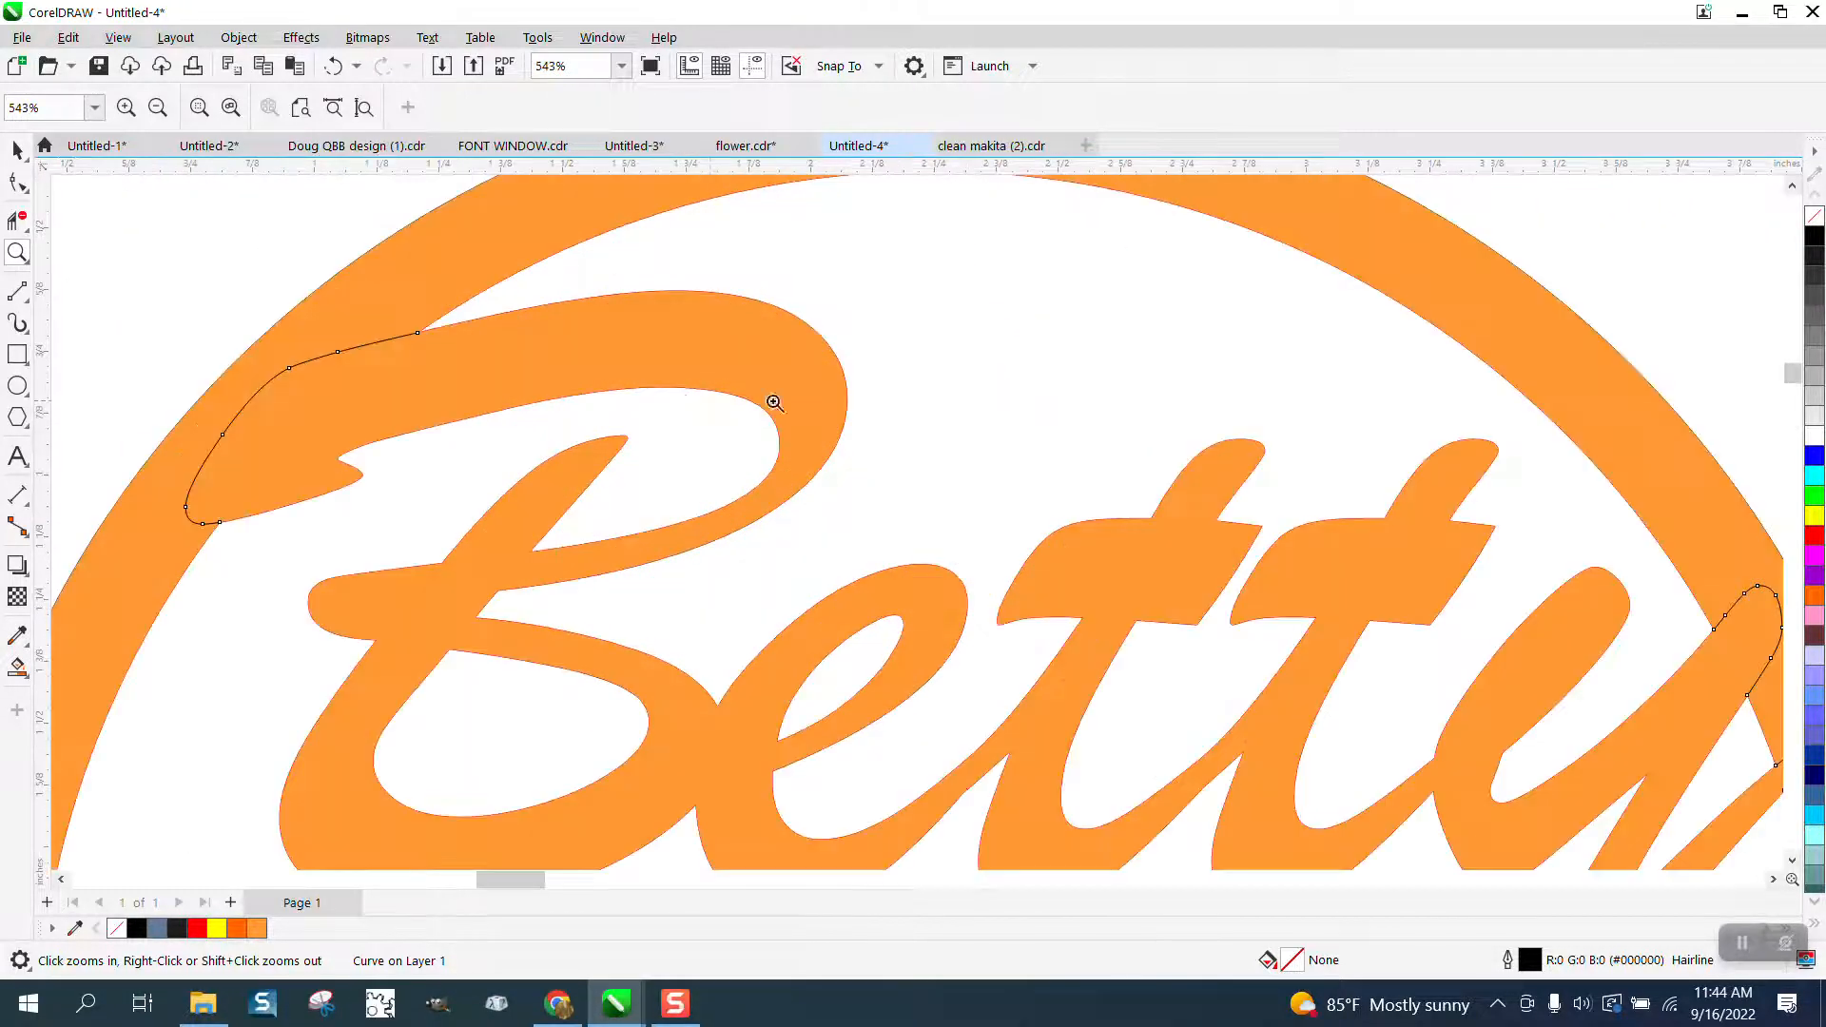
scroll(390, 375, down, 3)
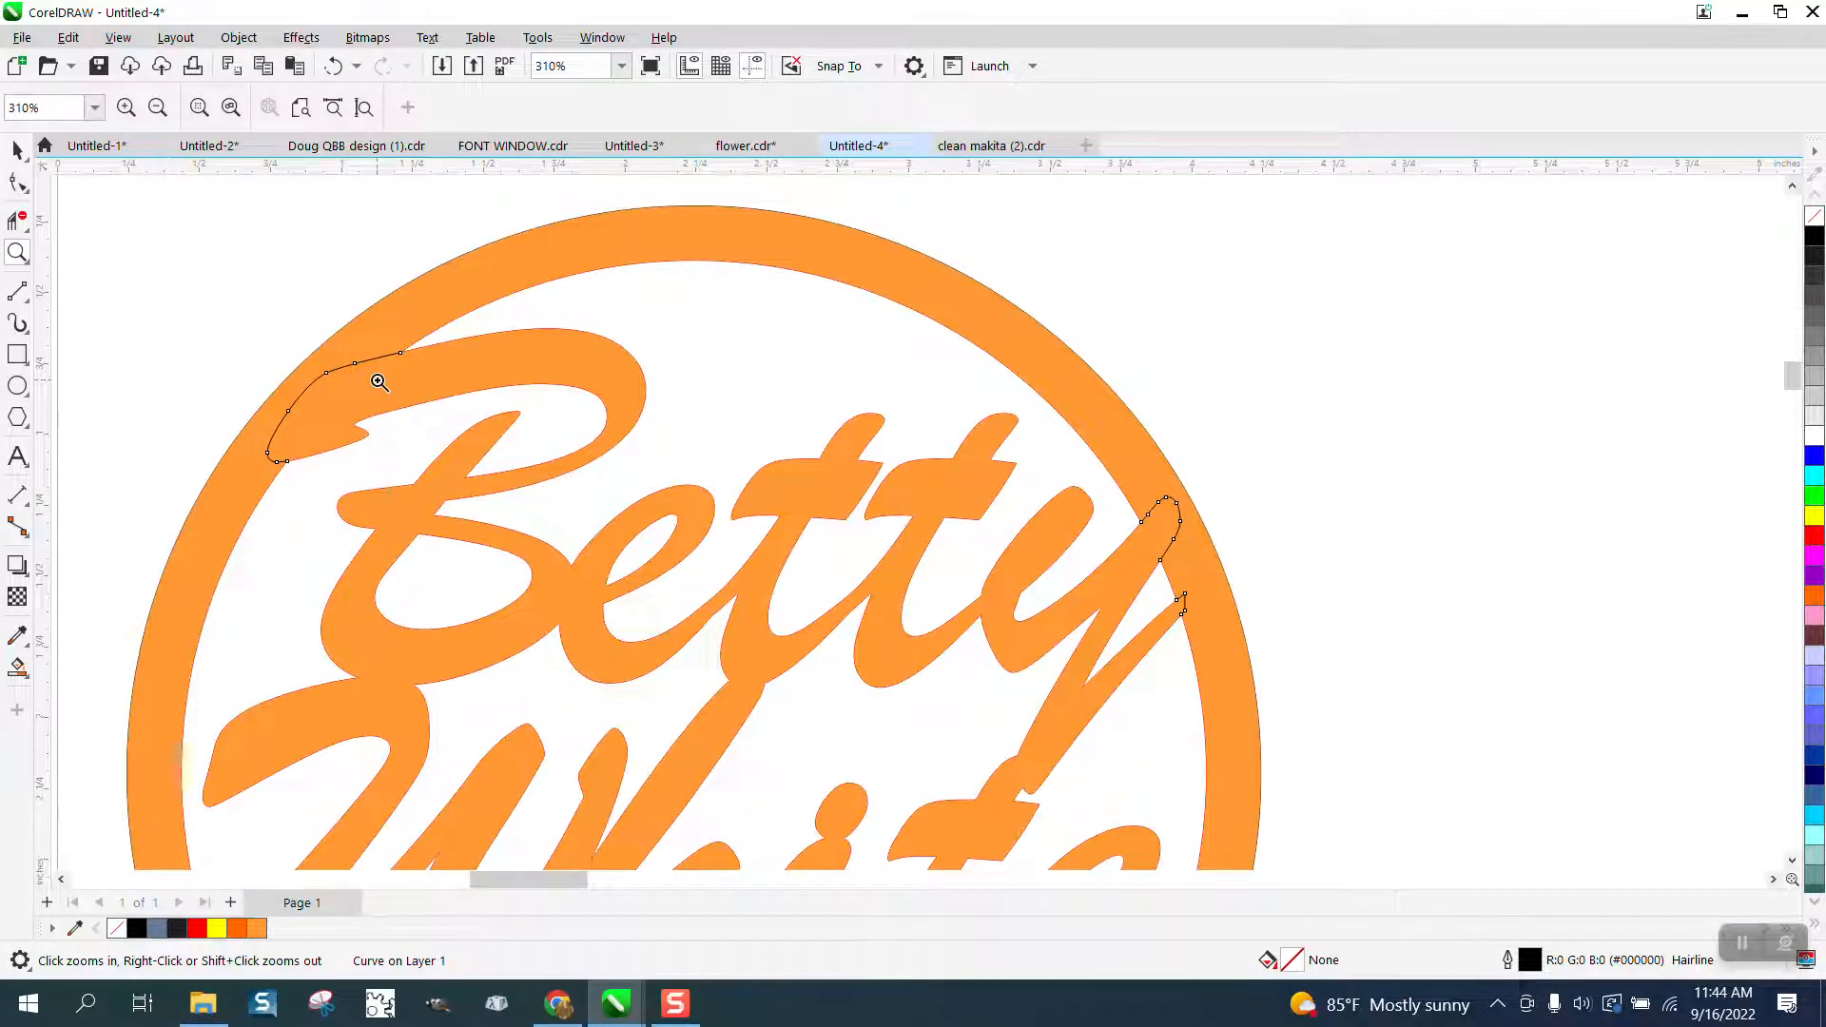
scroll(378, 382, down, 1)
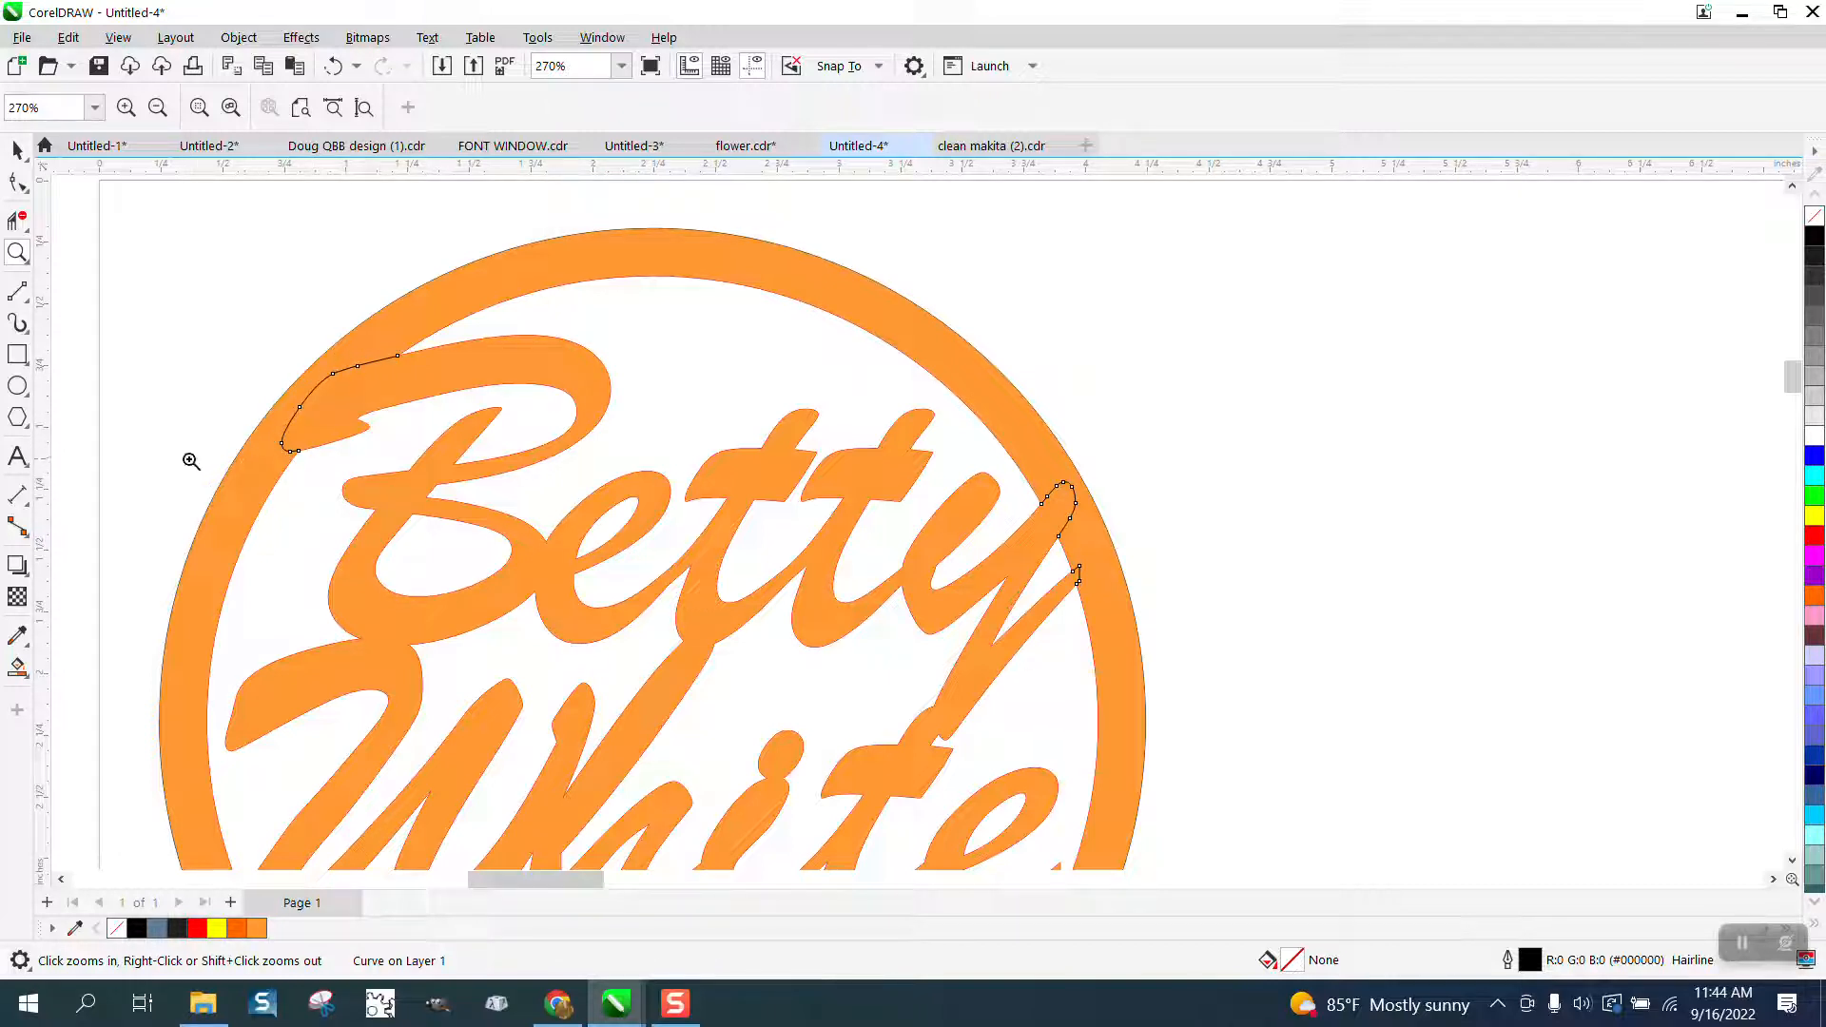
Try to Smart Fill the ornament with red at the ring and again at the lettering, undoing each fill
click(19, 673)
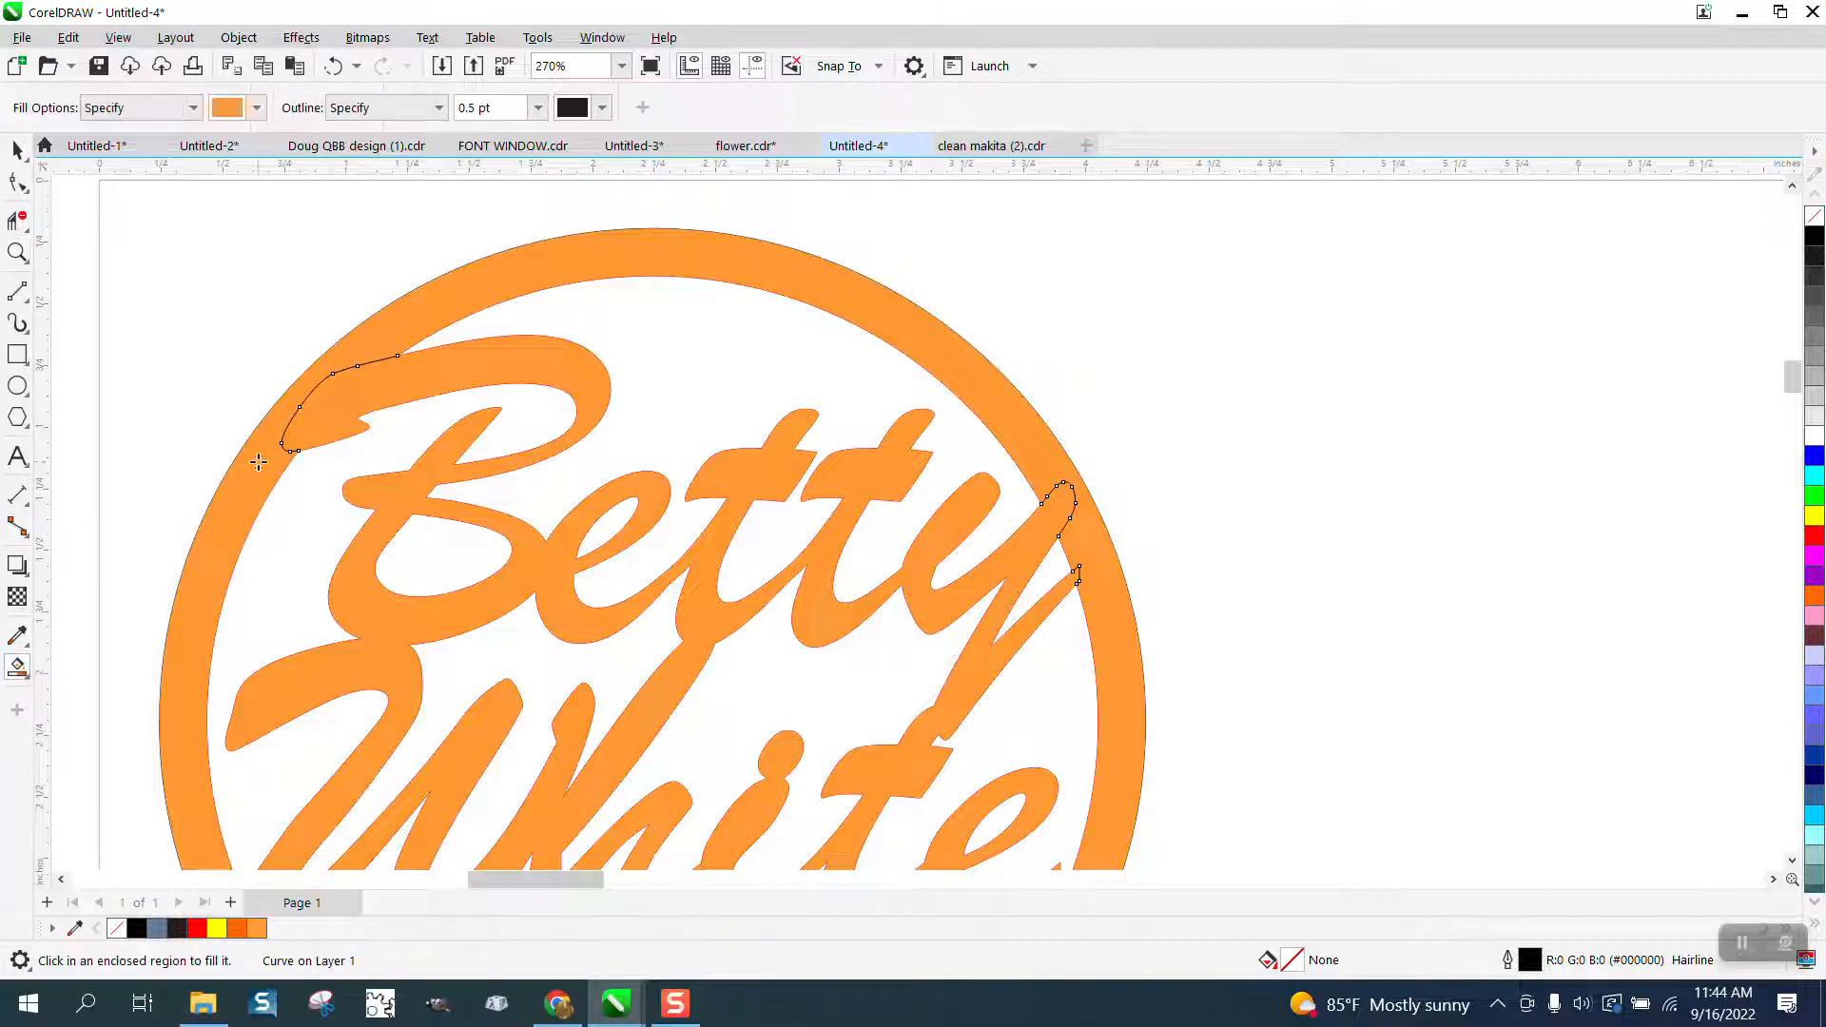
click(255, 107)
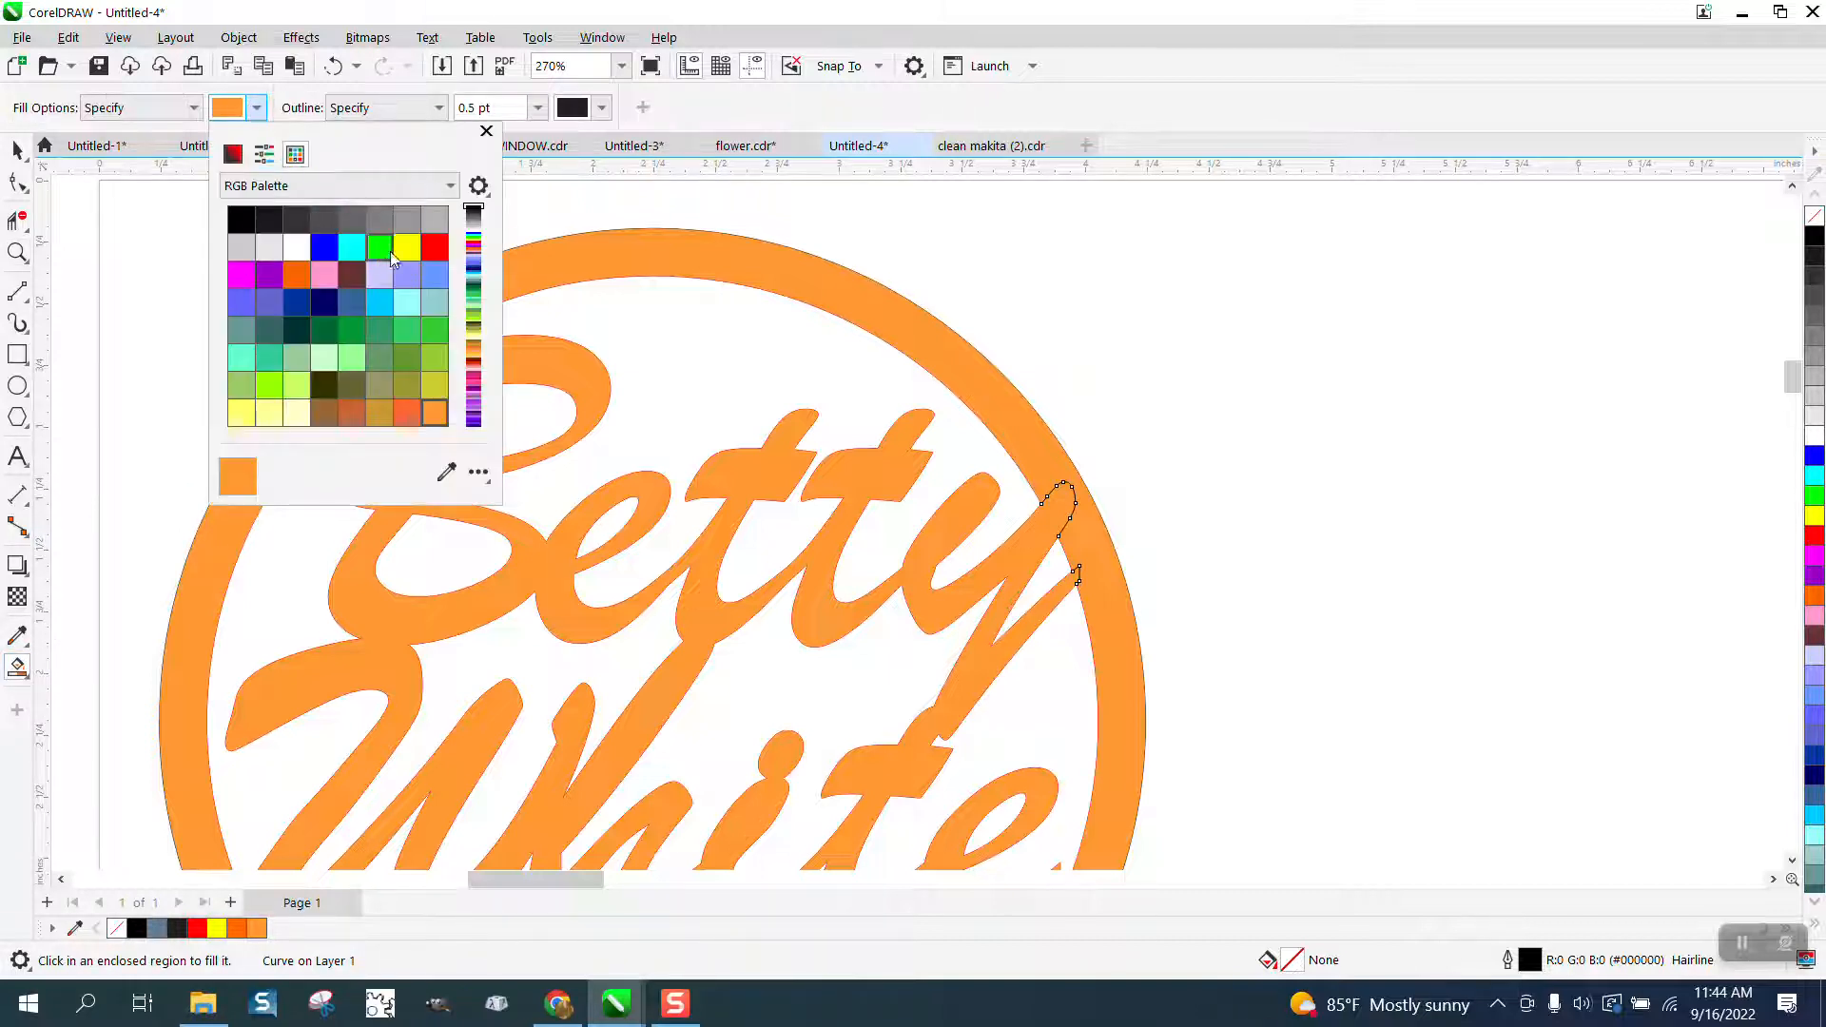
click(434, 247)
click(543, 267)
click(544, 267)
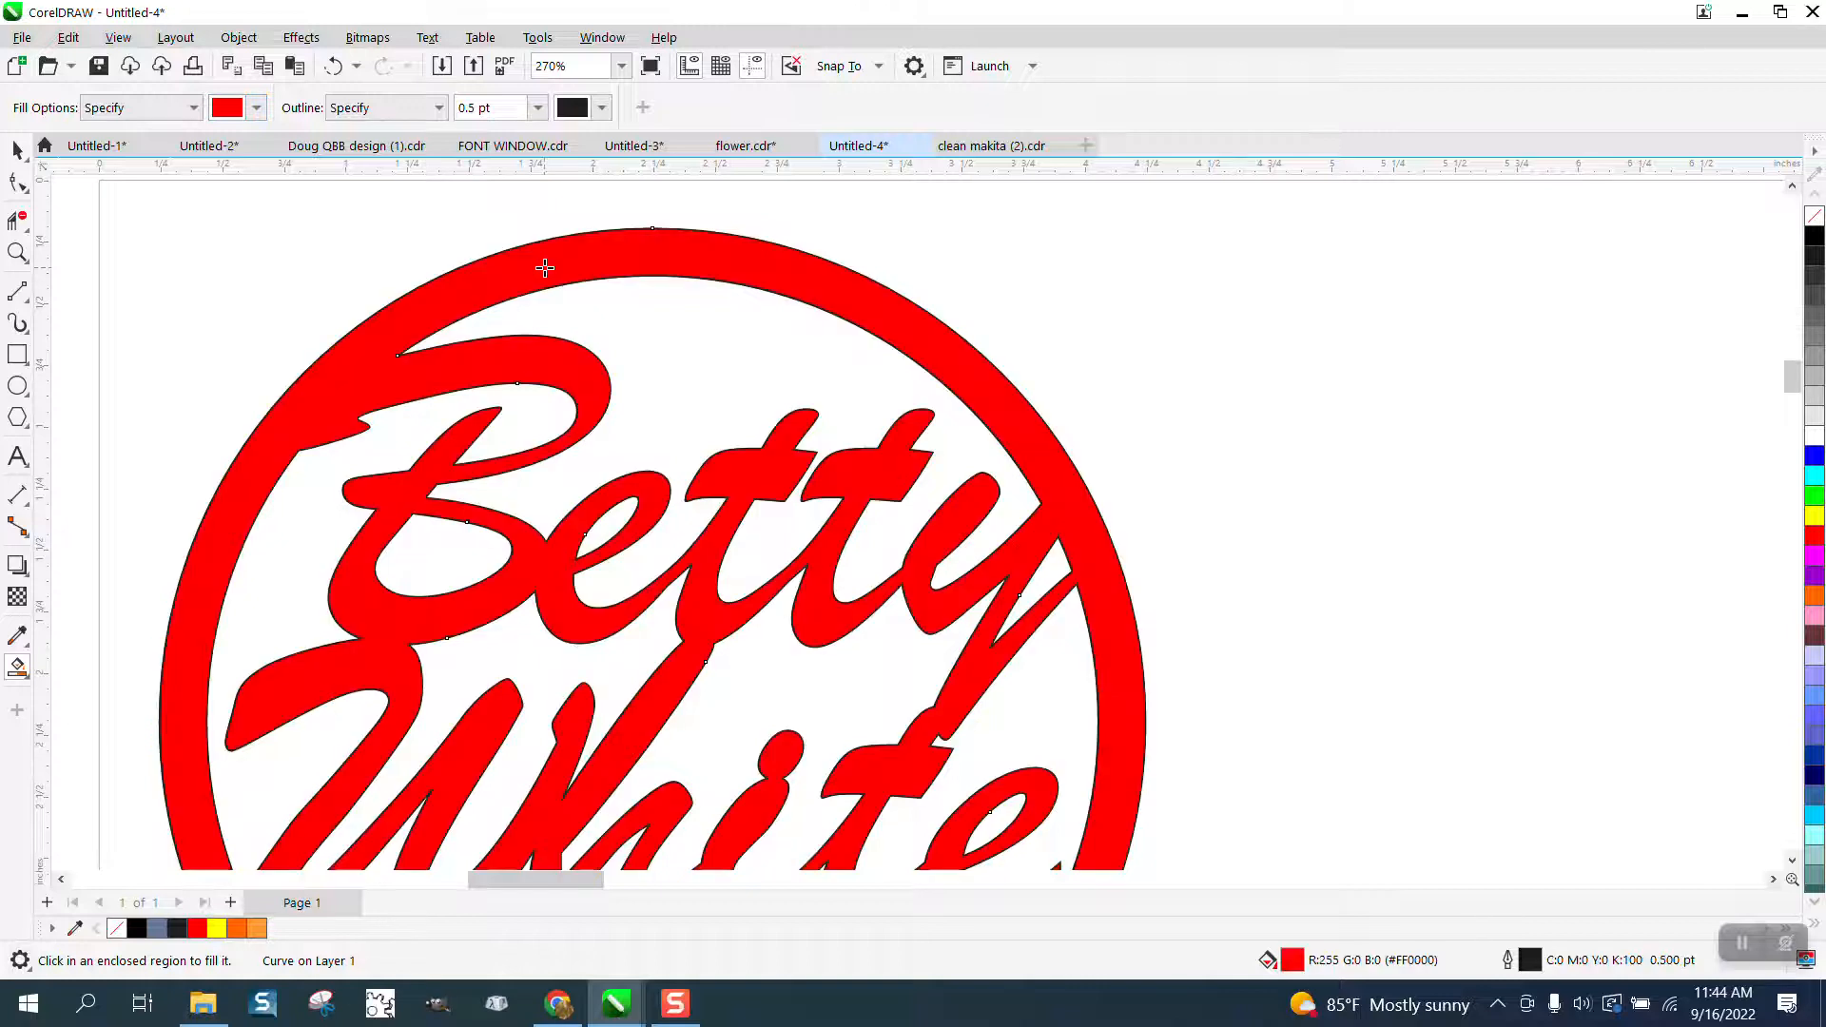
click(333, 65)
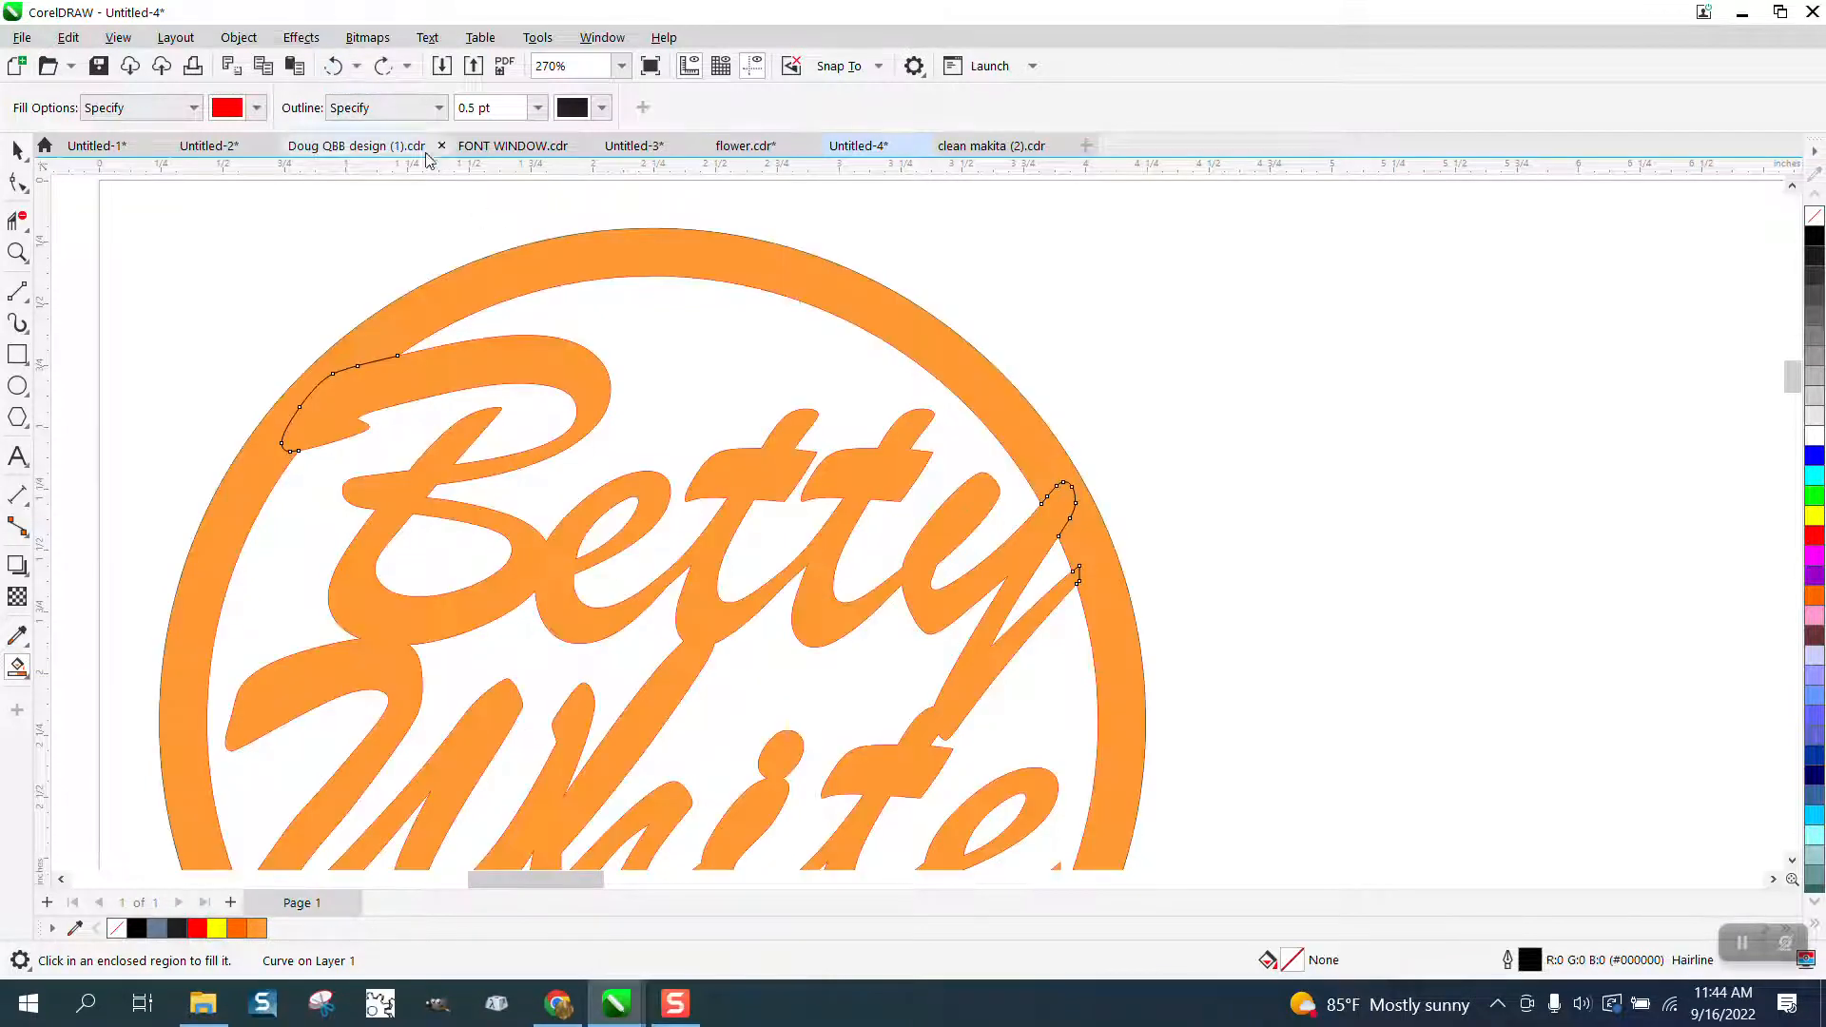
click(509, 365)
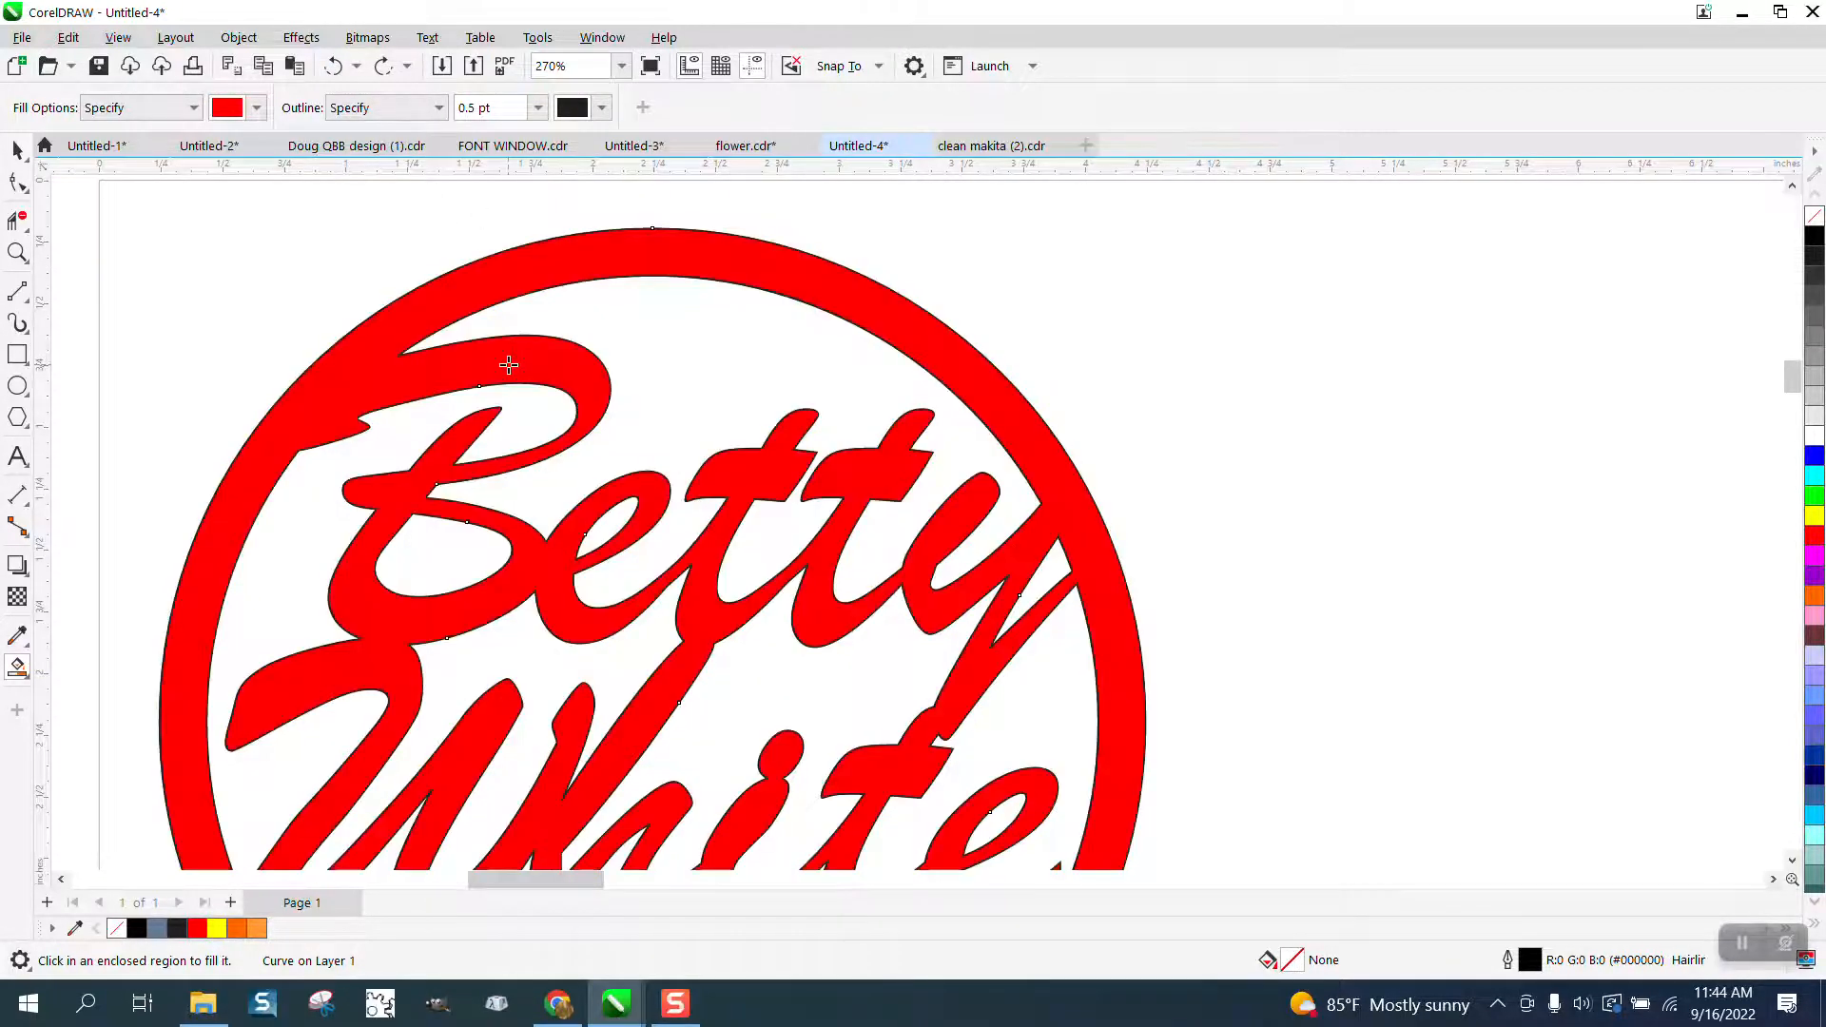
click(334, 66)
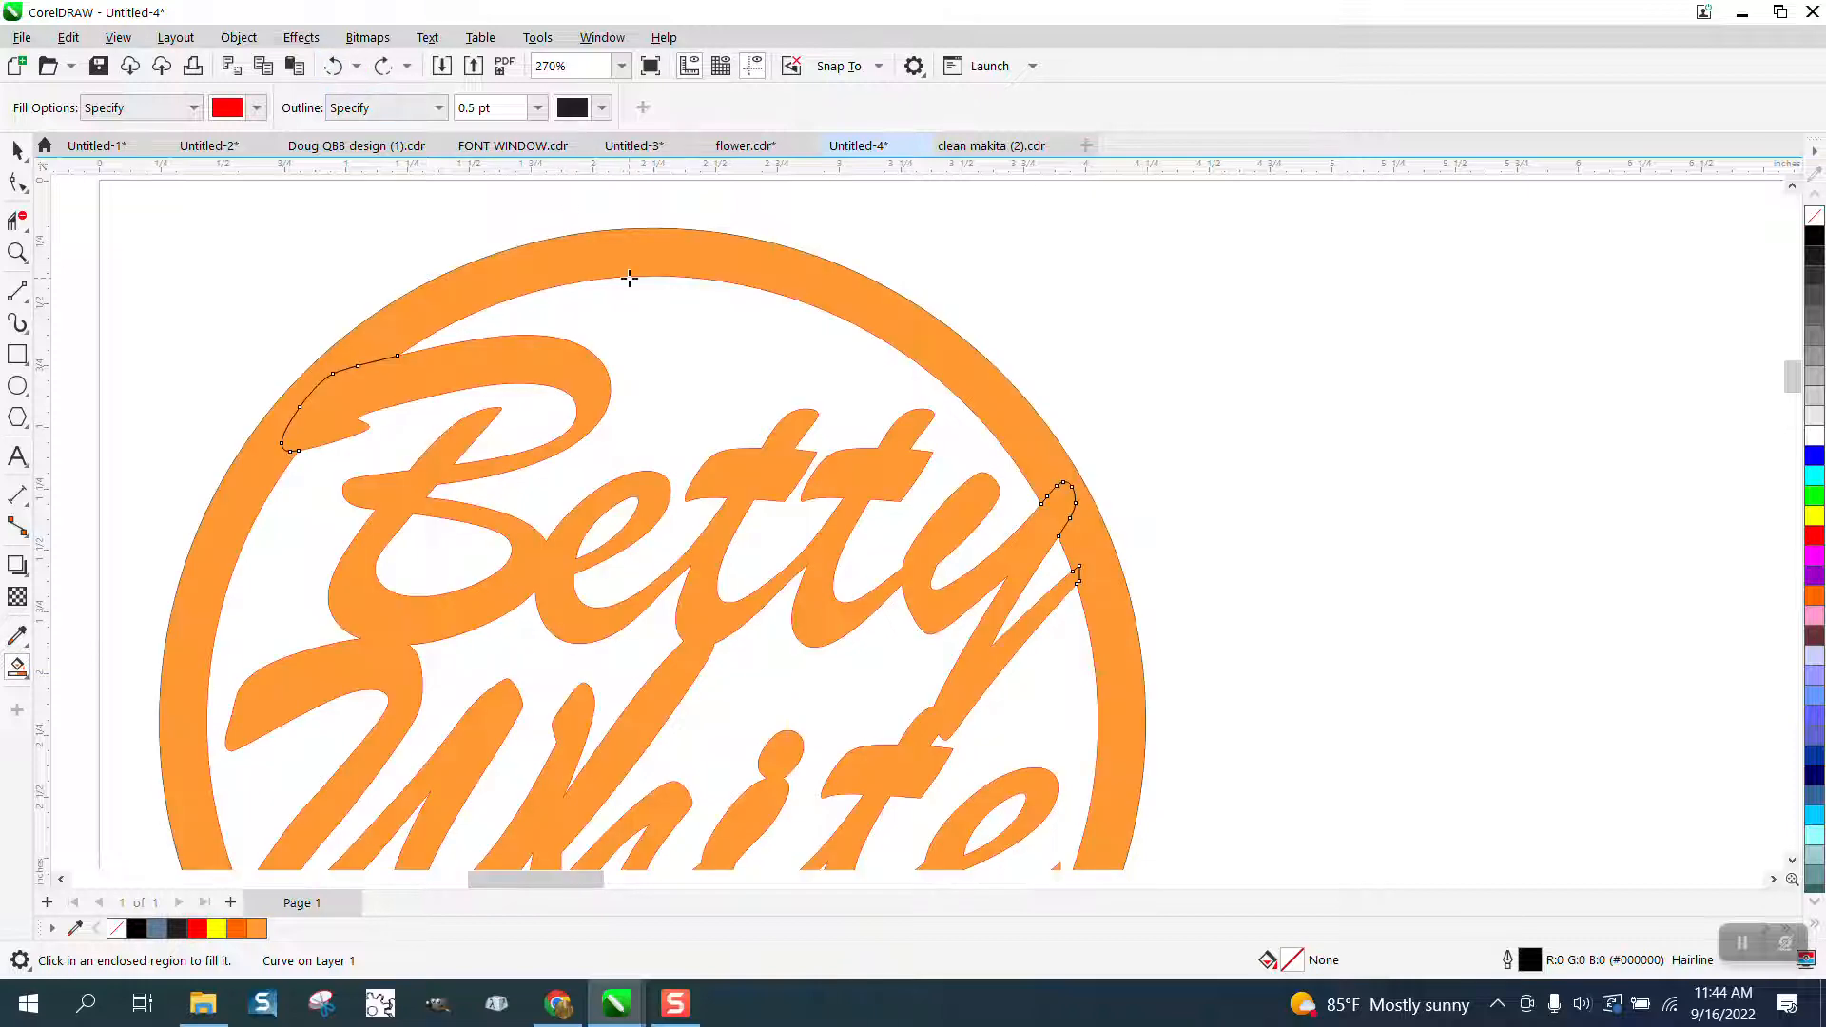
Move the leftover pieces 5 inches right, off the orange ornament
key(space)
scroll(563, 230, down, 2)
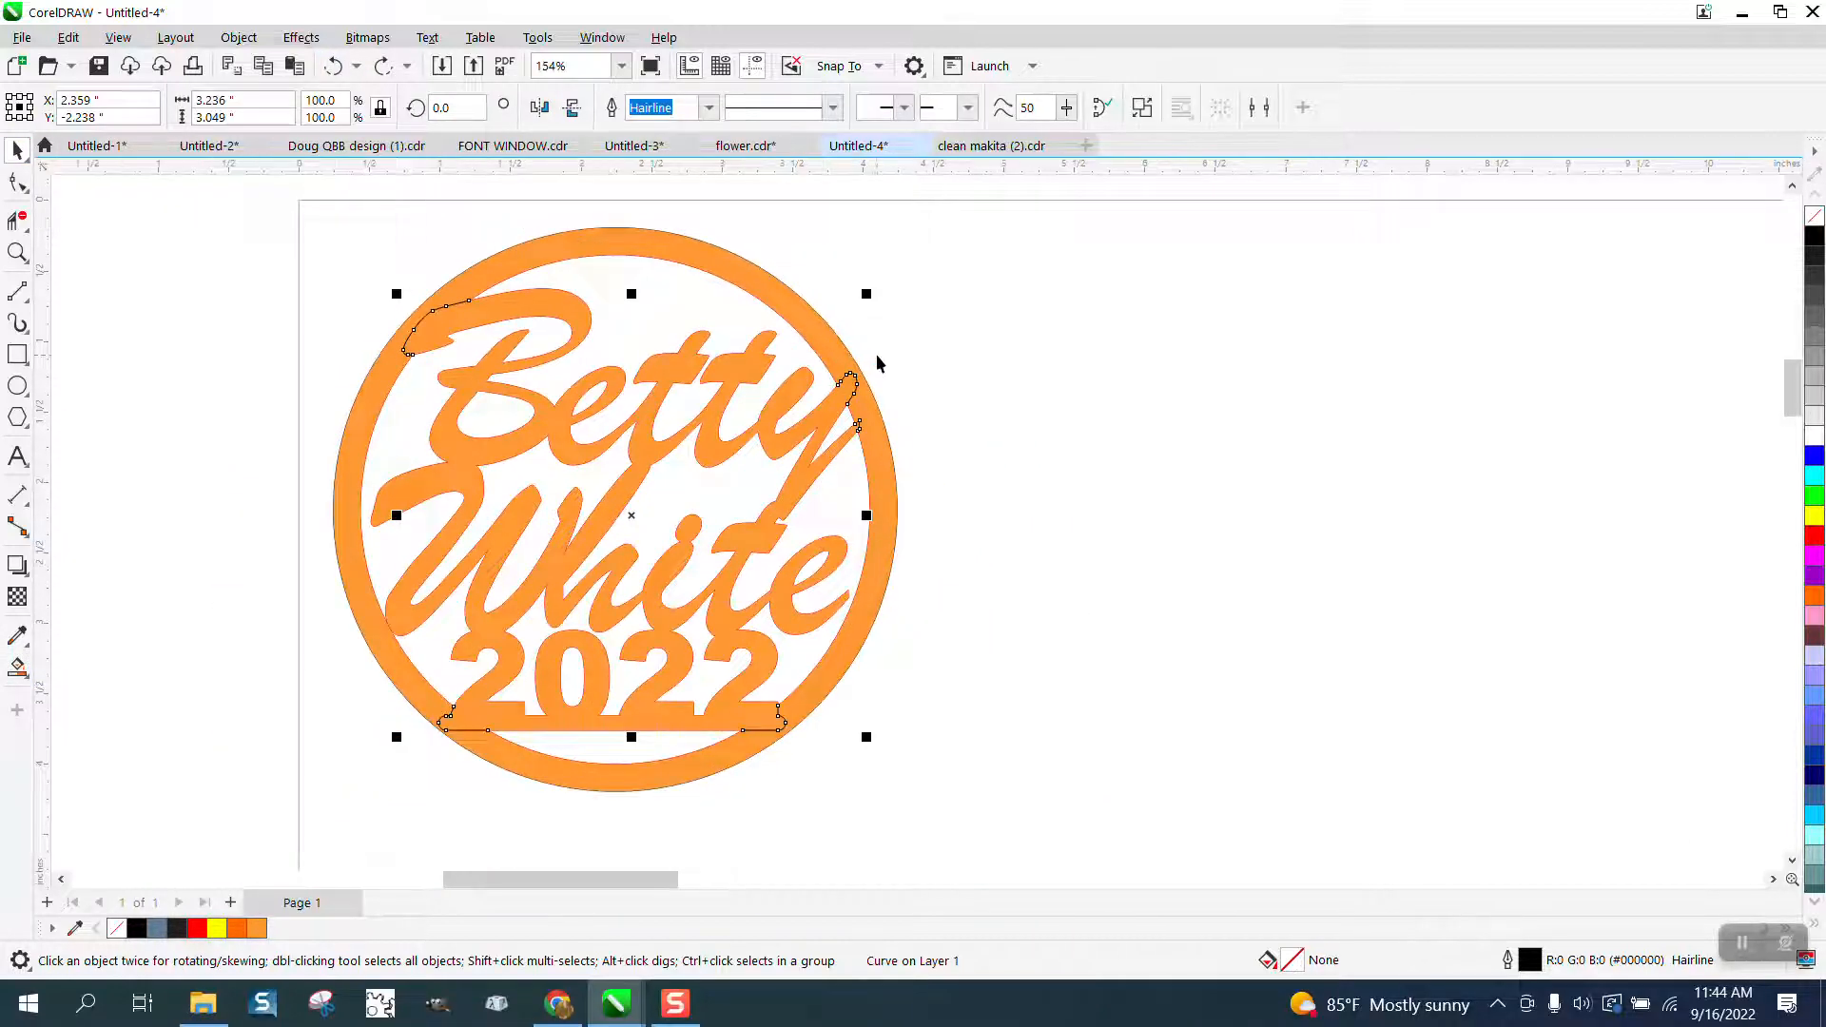
key(Right)
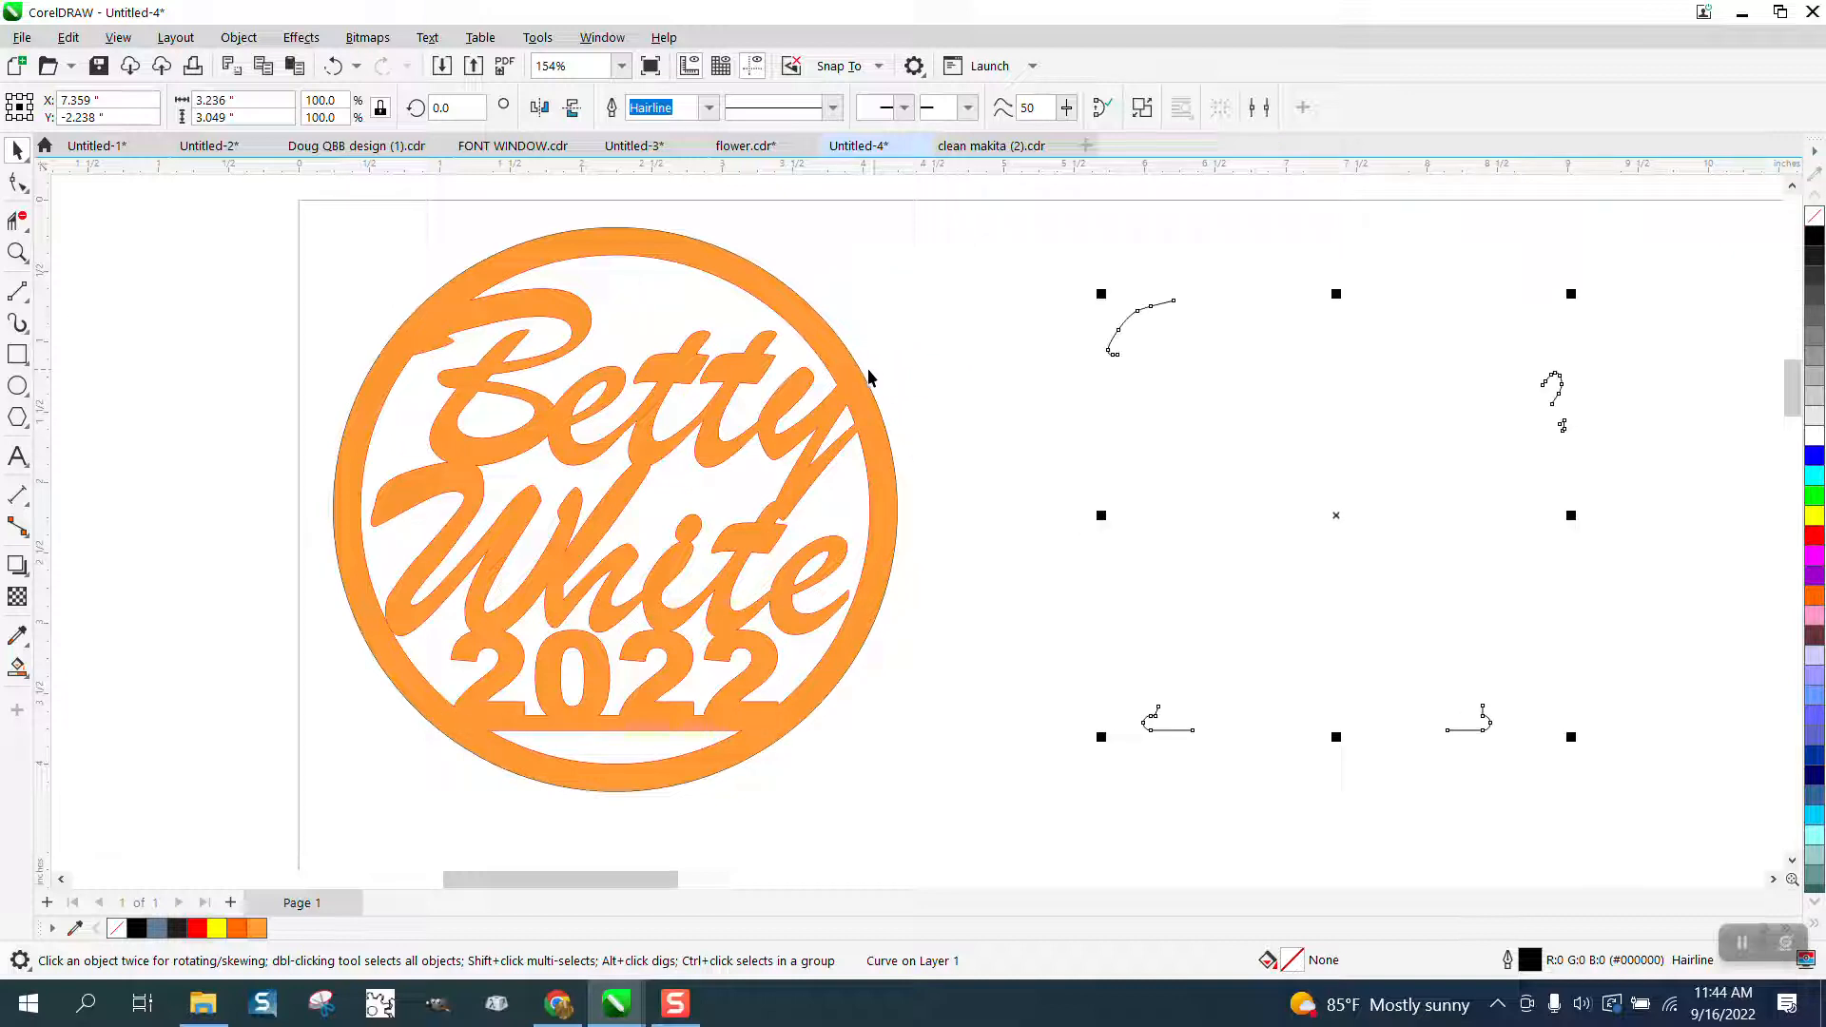
Replace the ornament's orange fill with a red outline only, and move it 5 inches right onto the leftover pieces
click(854, 375)
click(1814, 217)
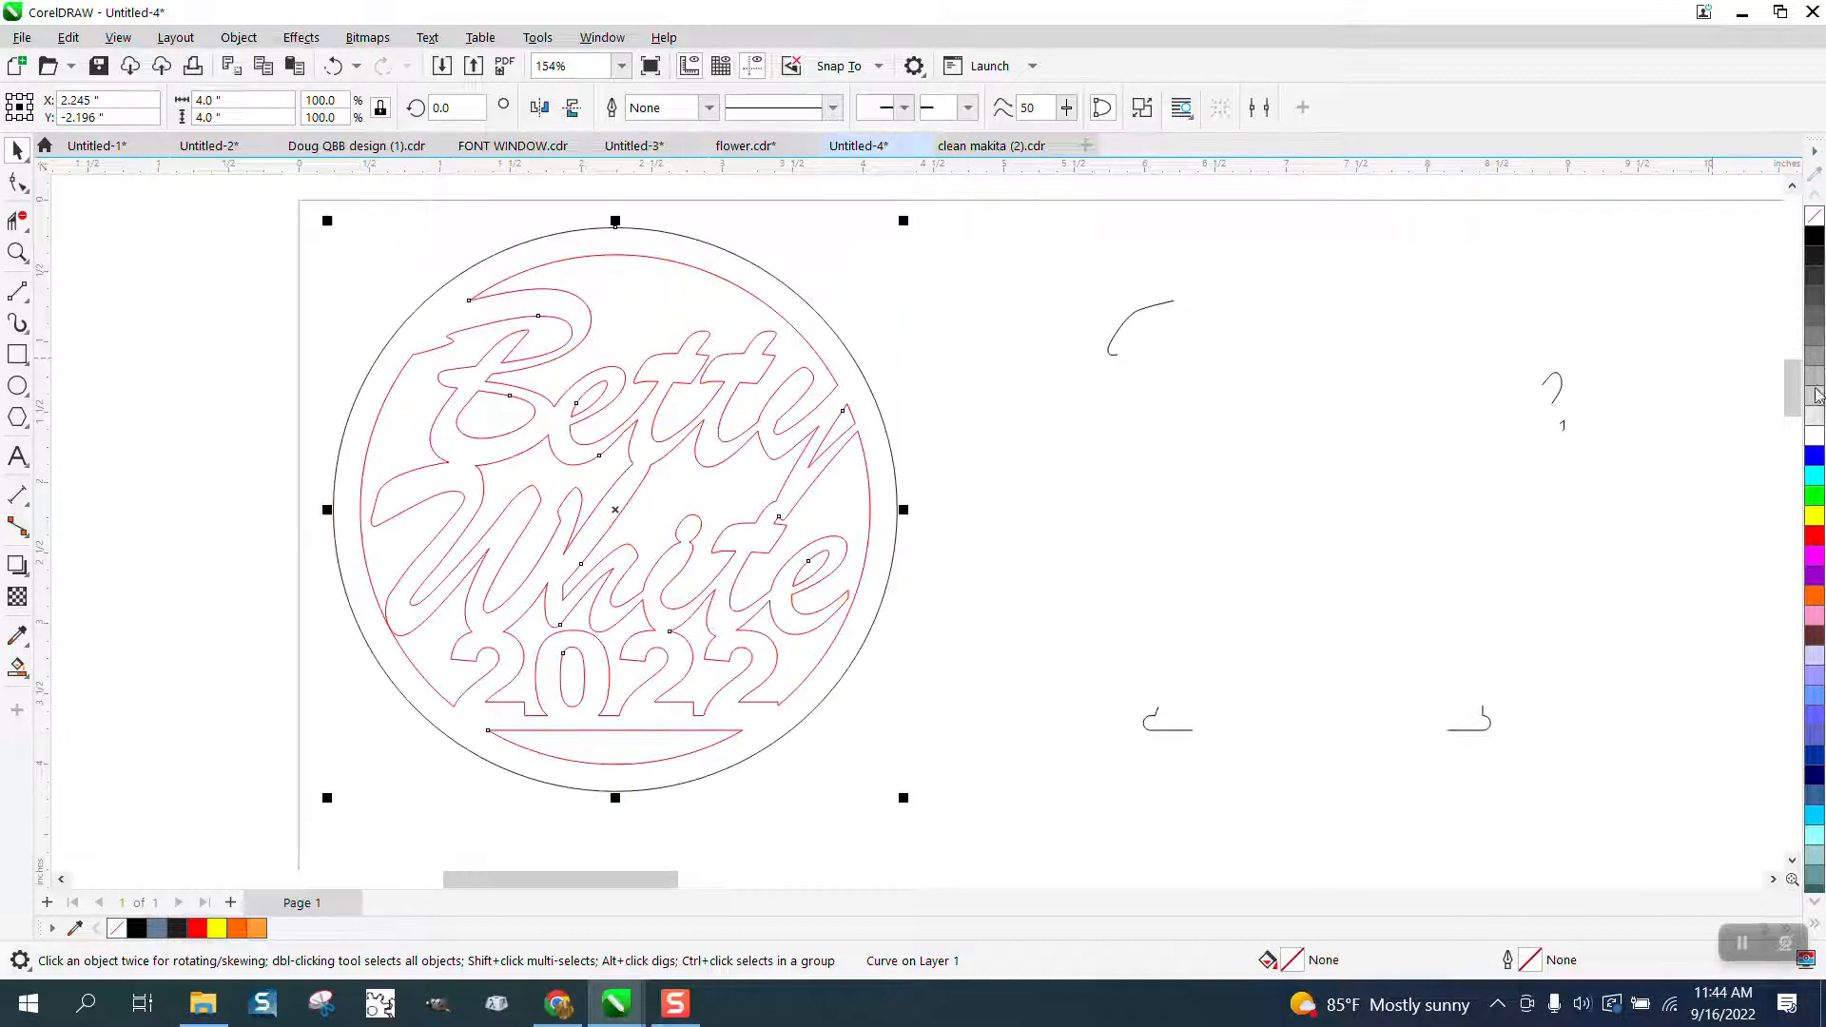
right_click(1816, 542)
key(Right)
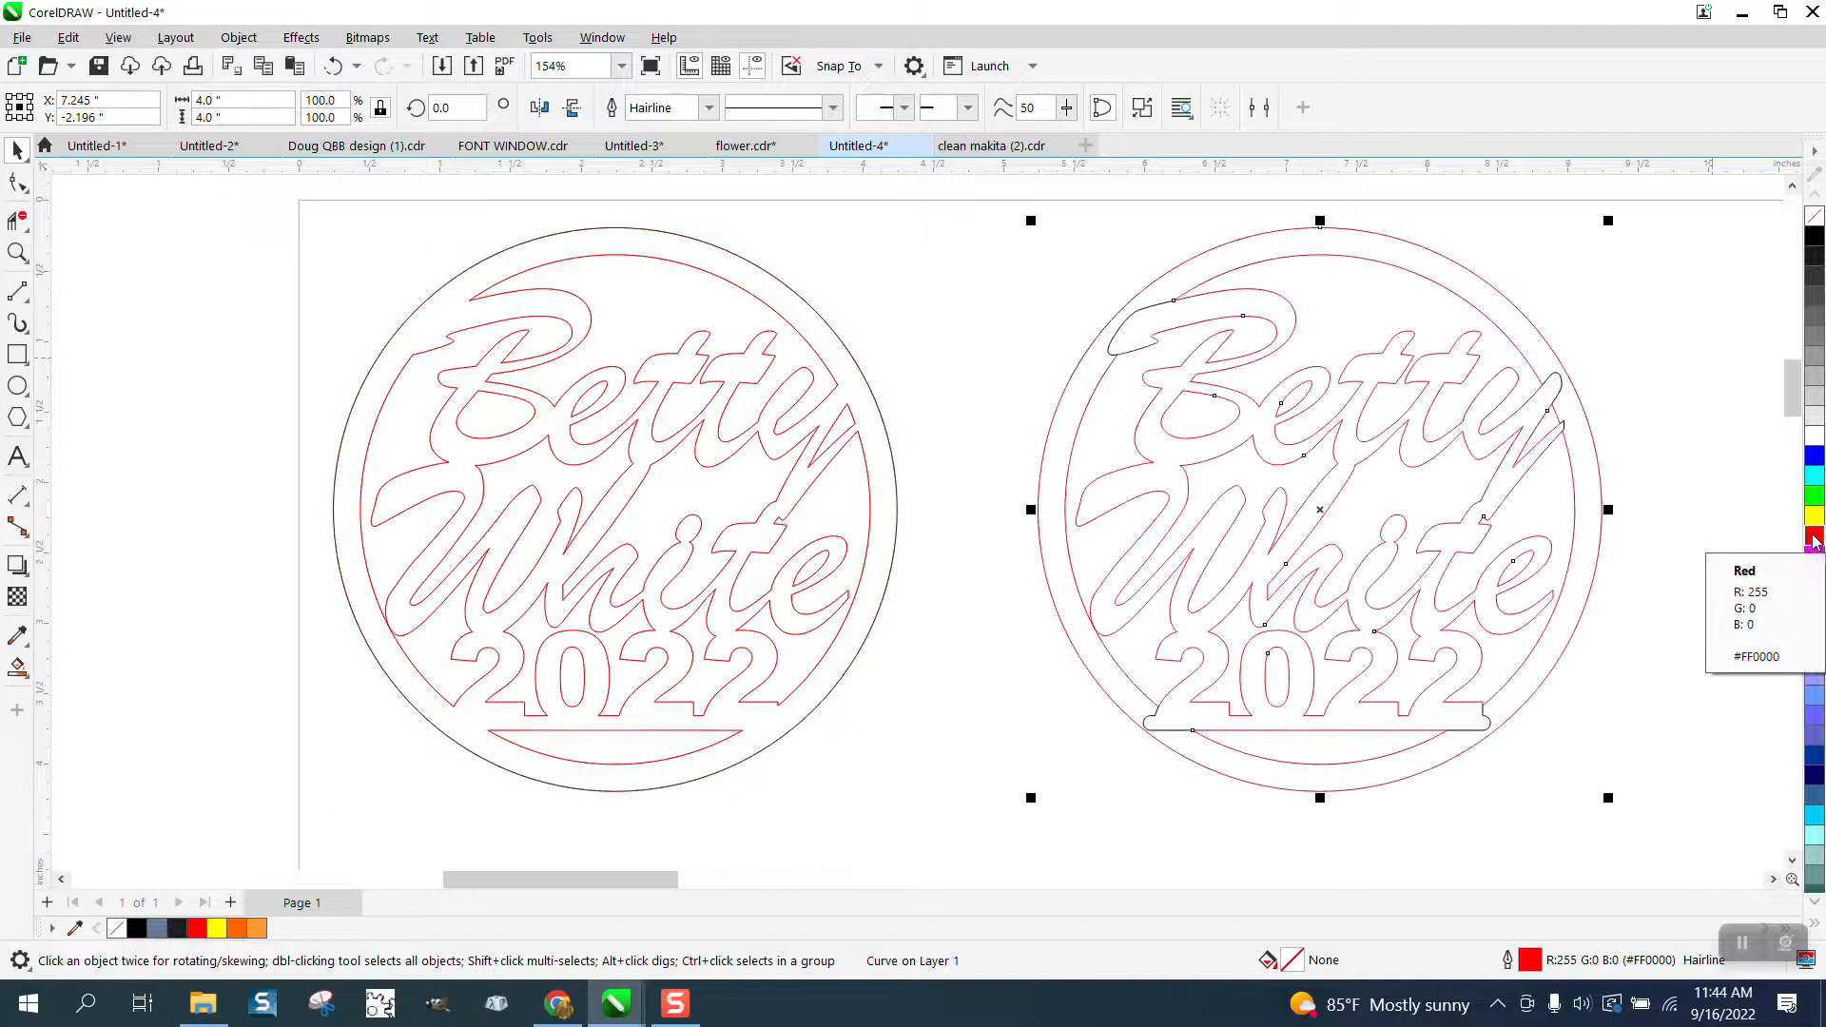
Try a red Smart Fill on the combined outlines, and undo back to the orange ornament with the leftover pieces lying over it
click(17, 667)
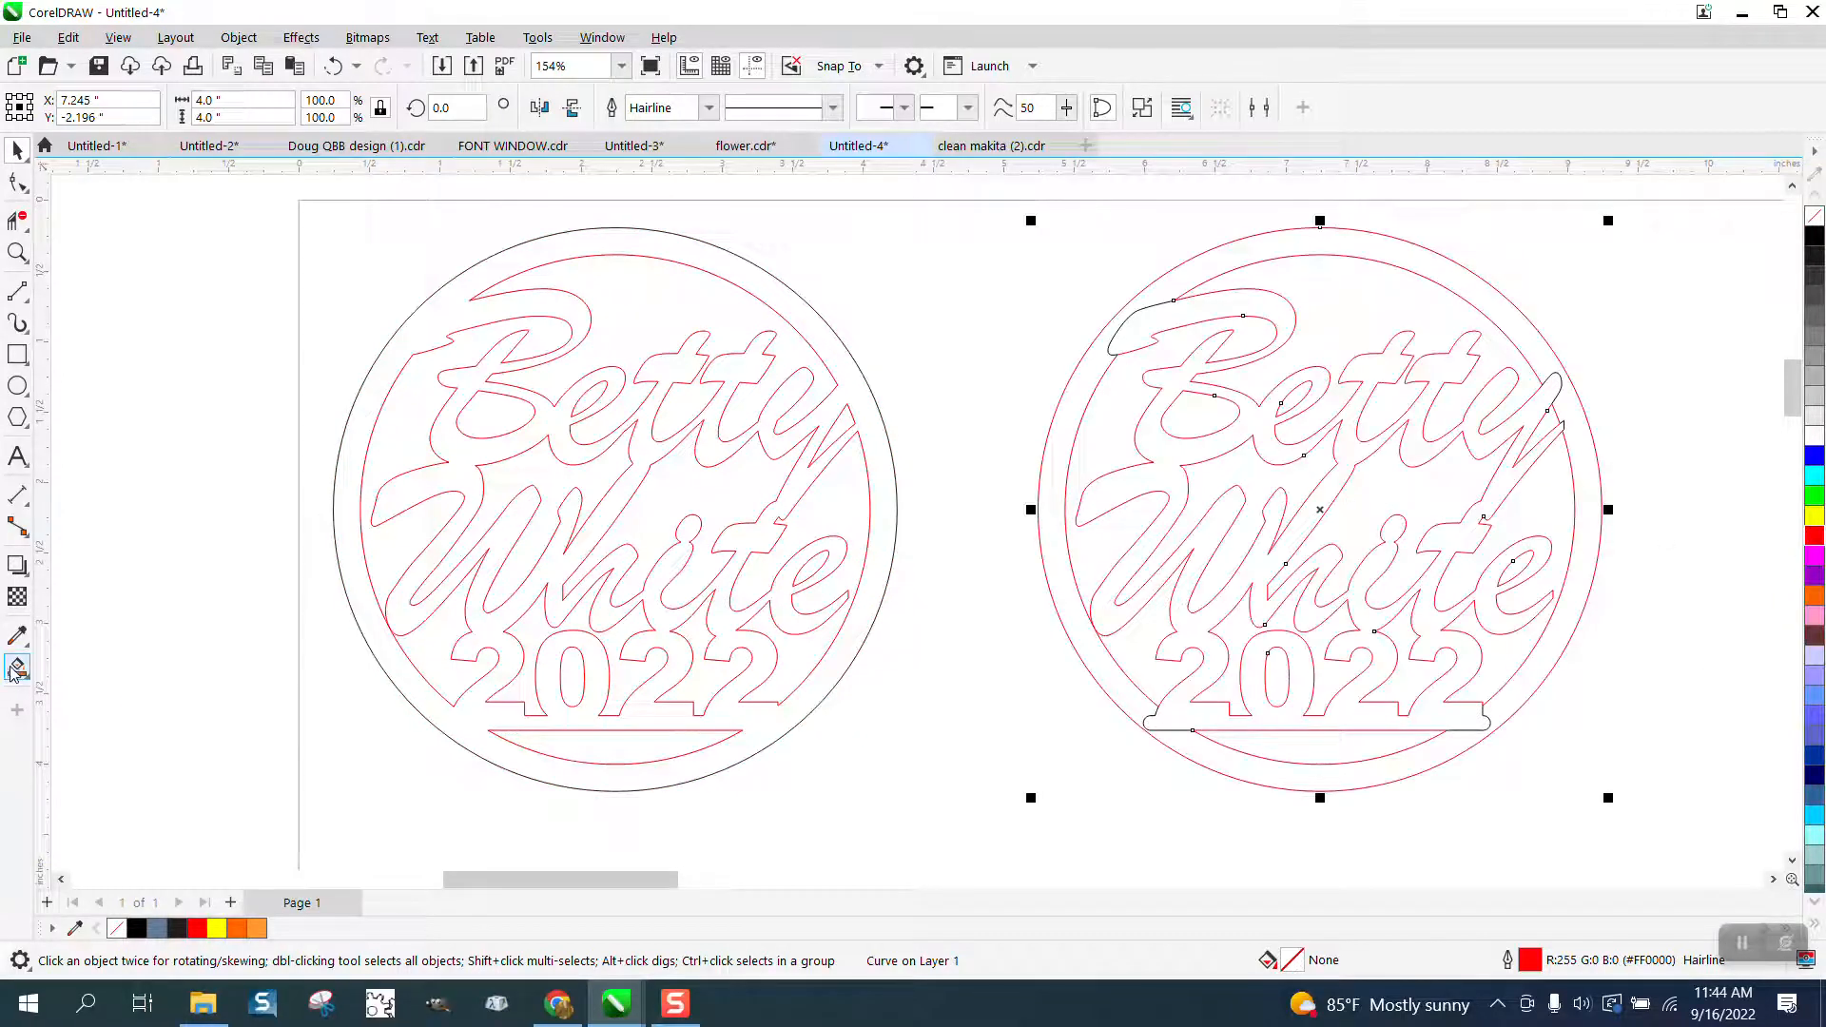
click(1059, 557)
click(356, 66)
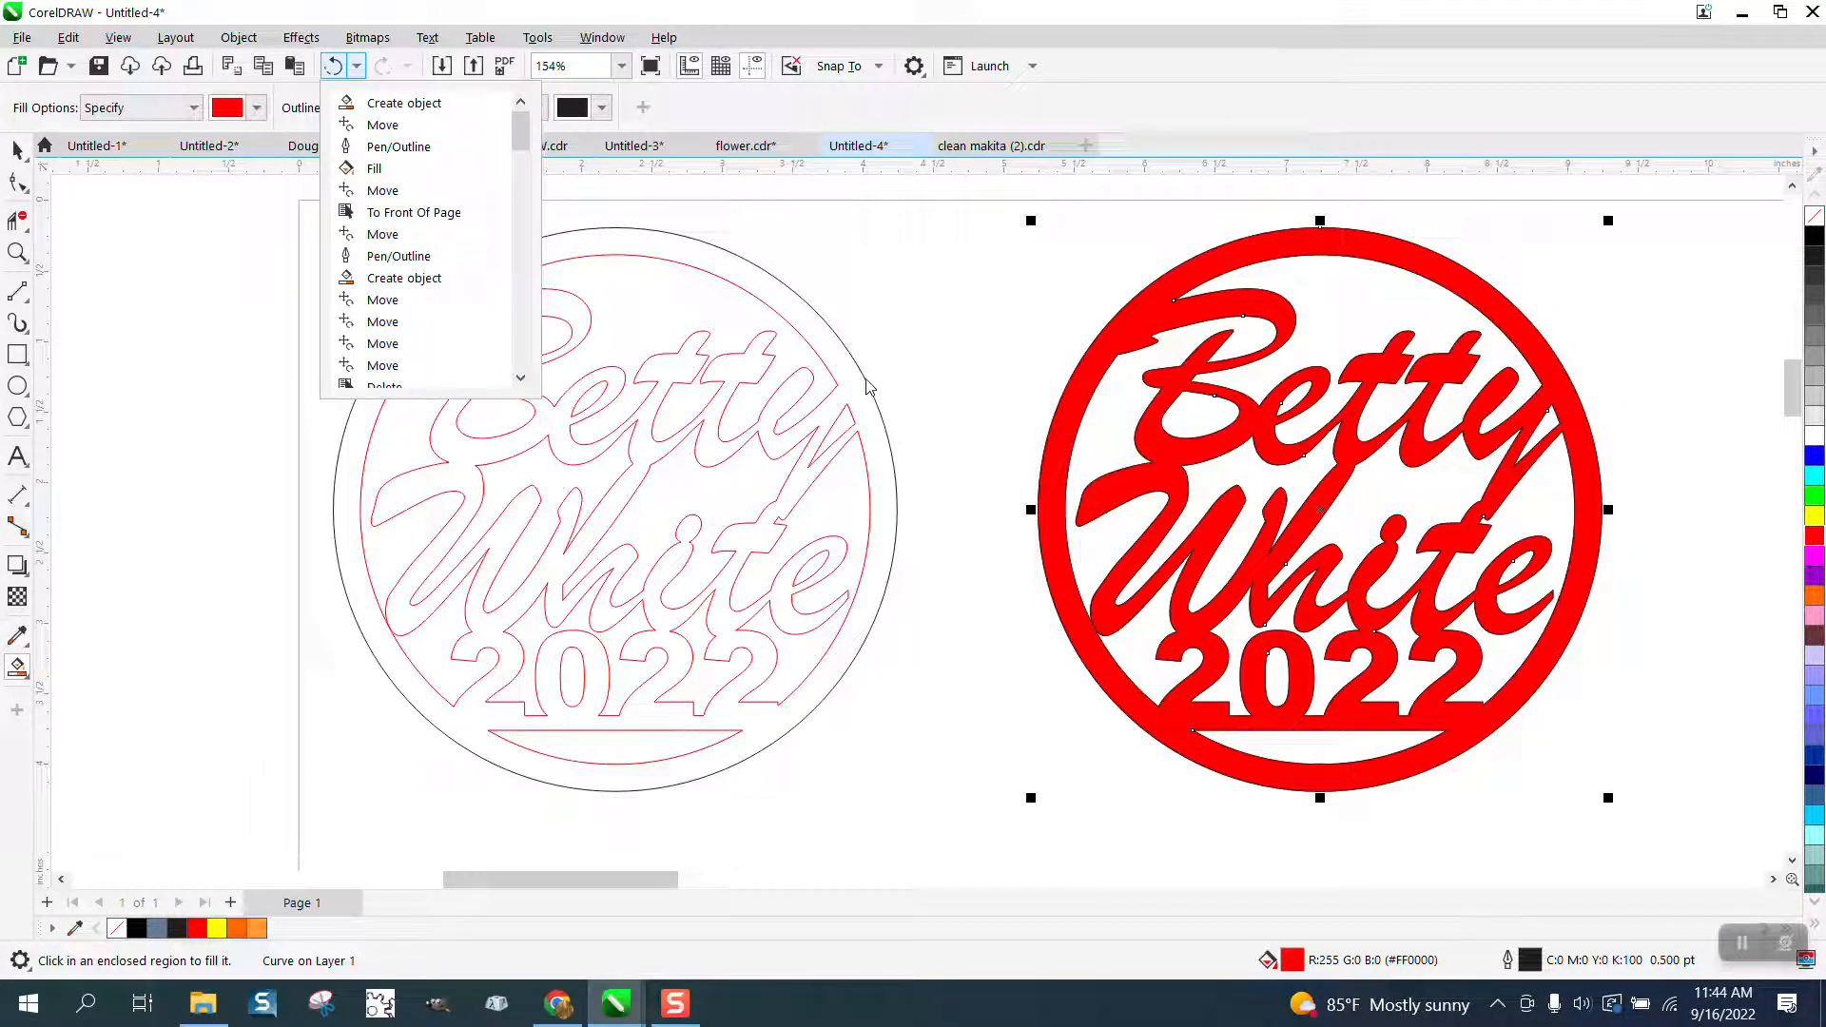
click(329, 74)
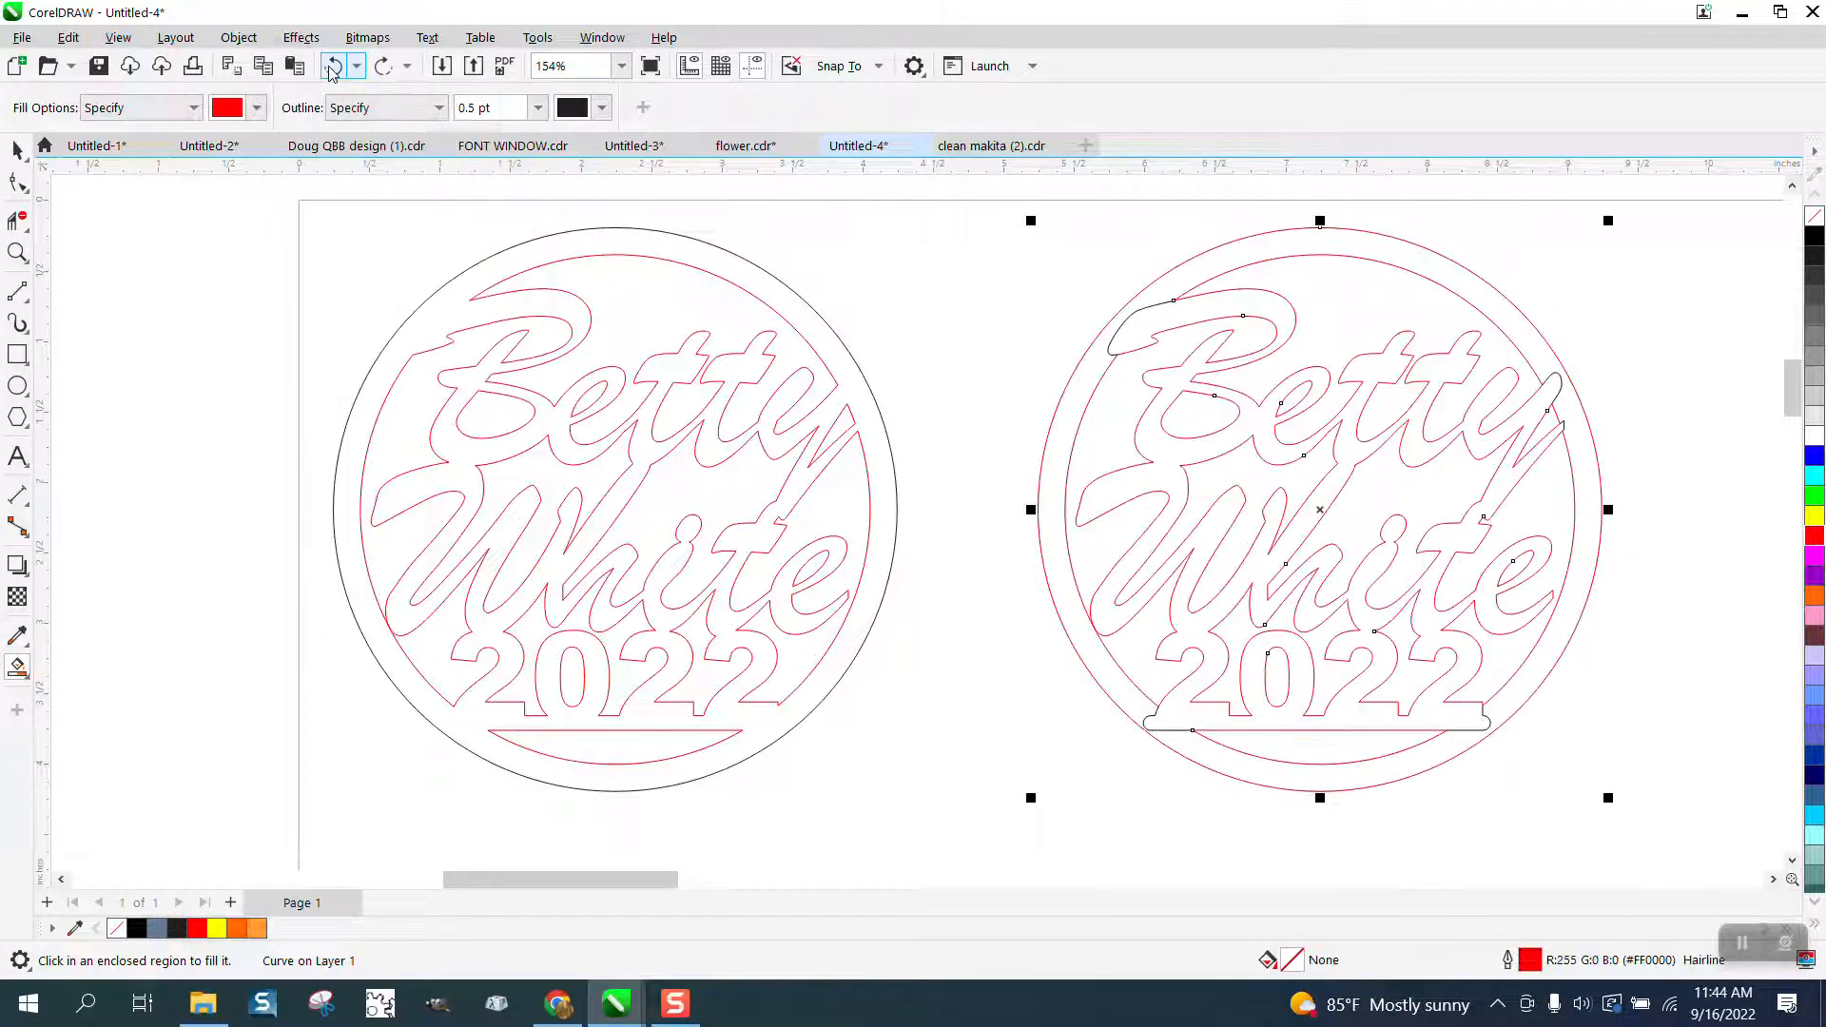
click(332, 73)
click(329, 70)
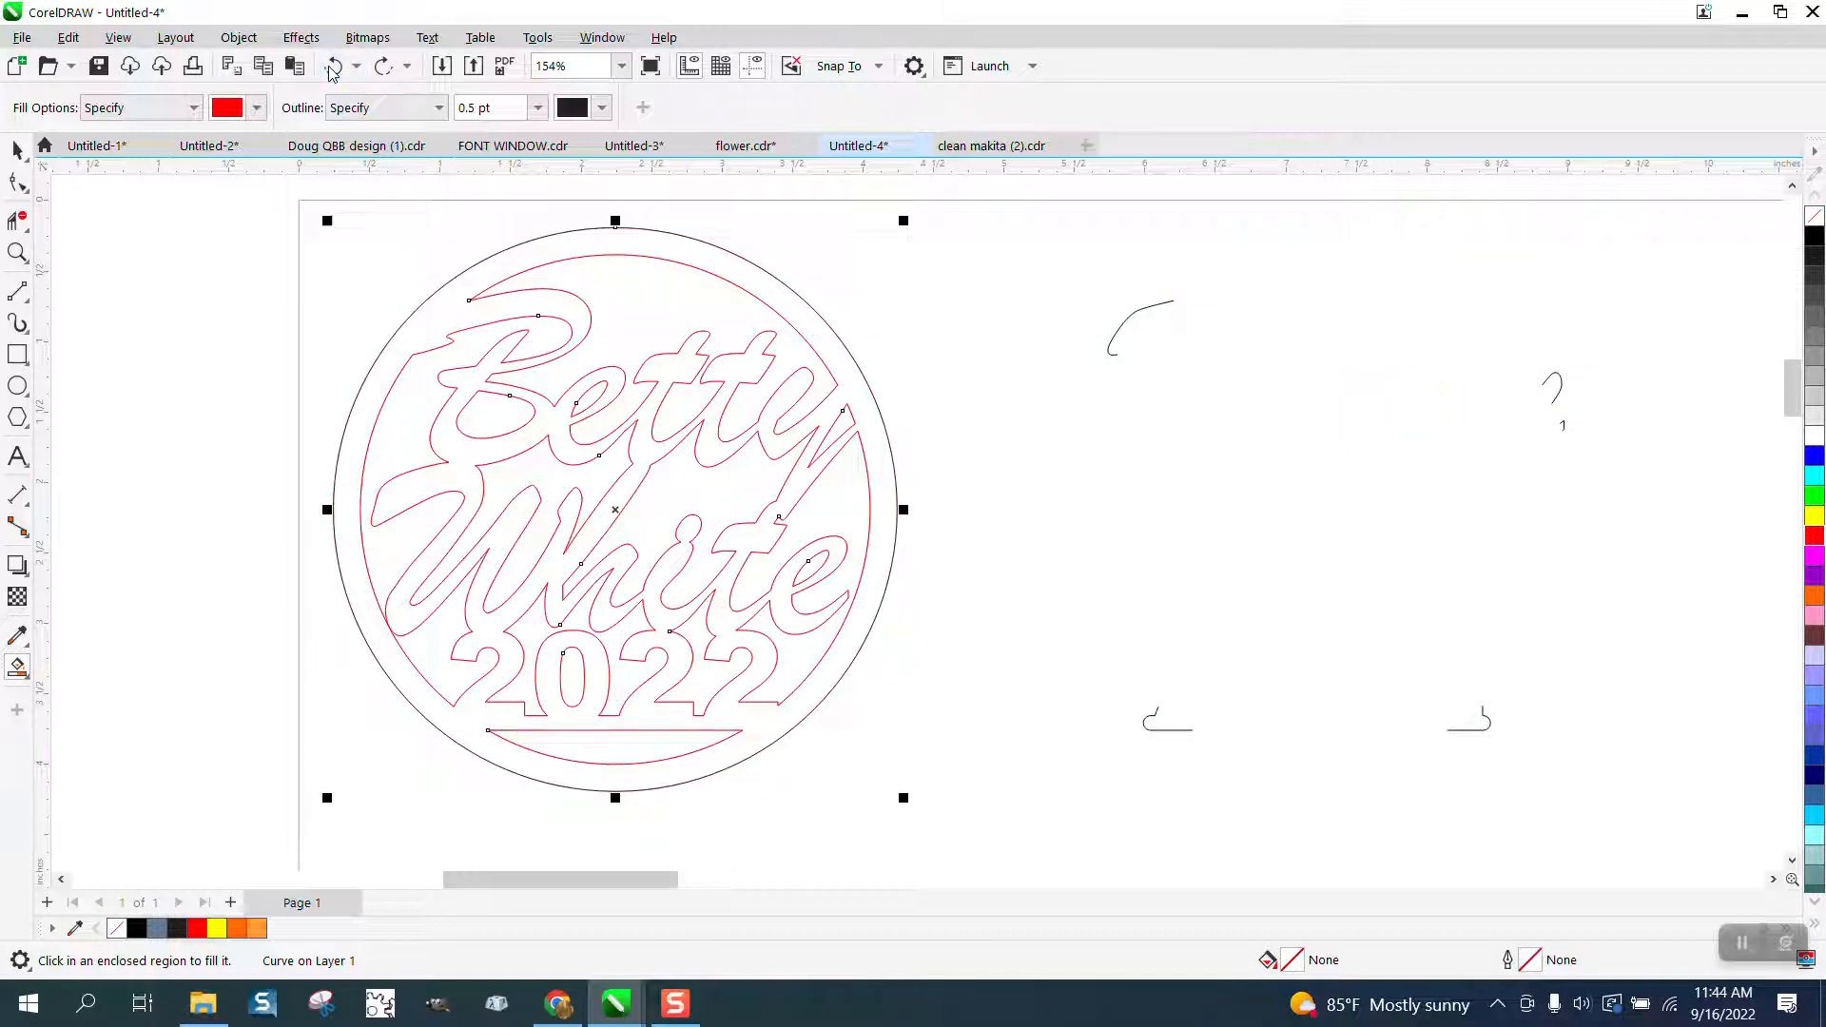
click(333, 72)
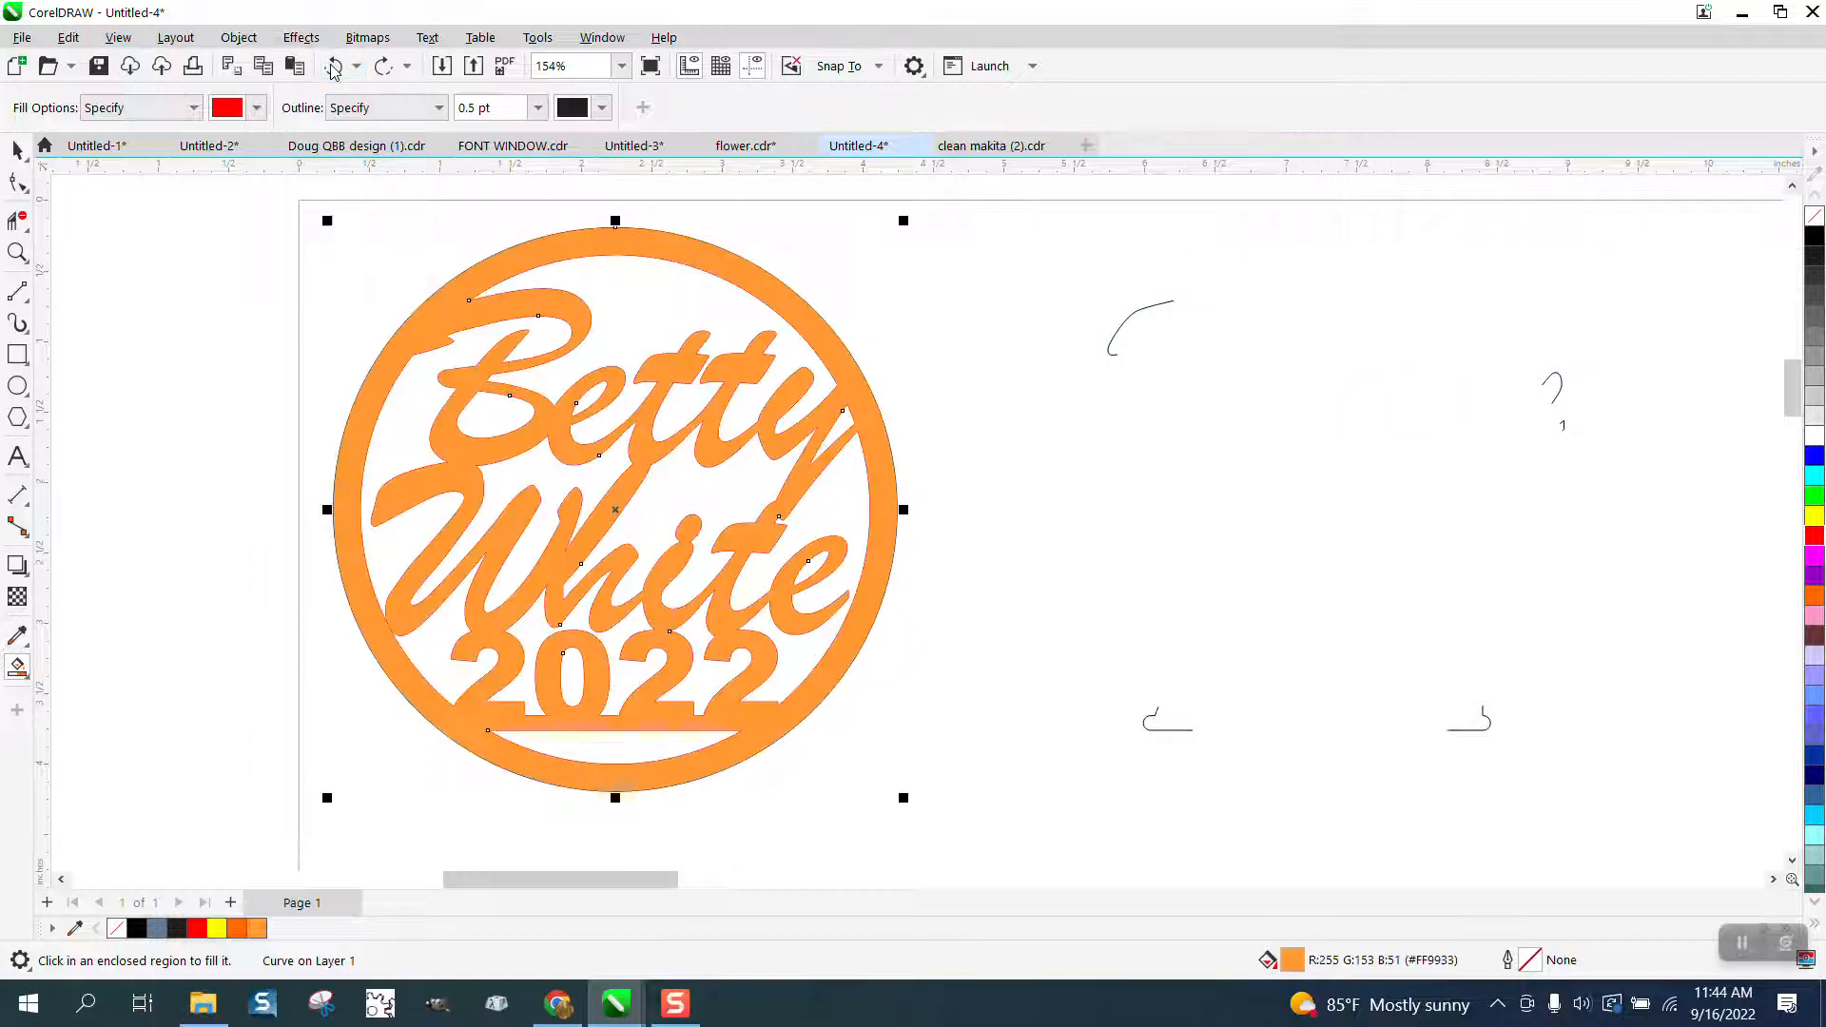
Examine the black leftover segments on the orange ornament, especially up close where the letter y overlaps the ring
click(17, 252)
drag(318, 259, 1022, 628)
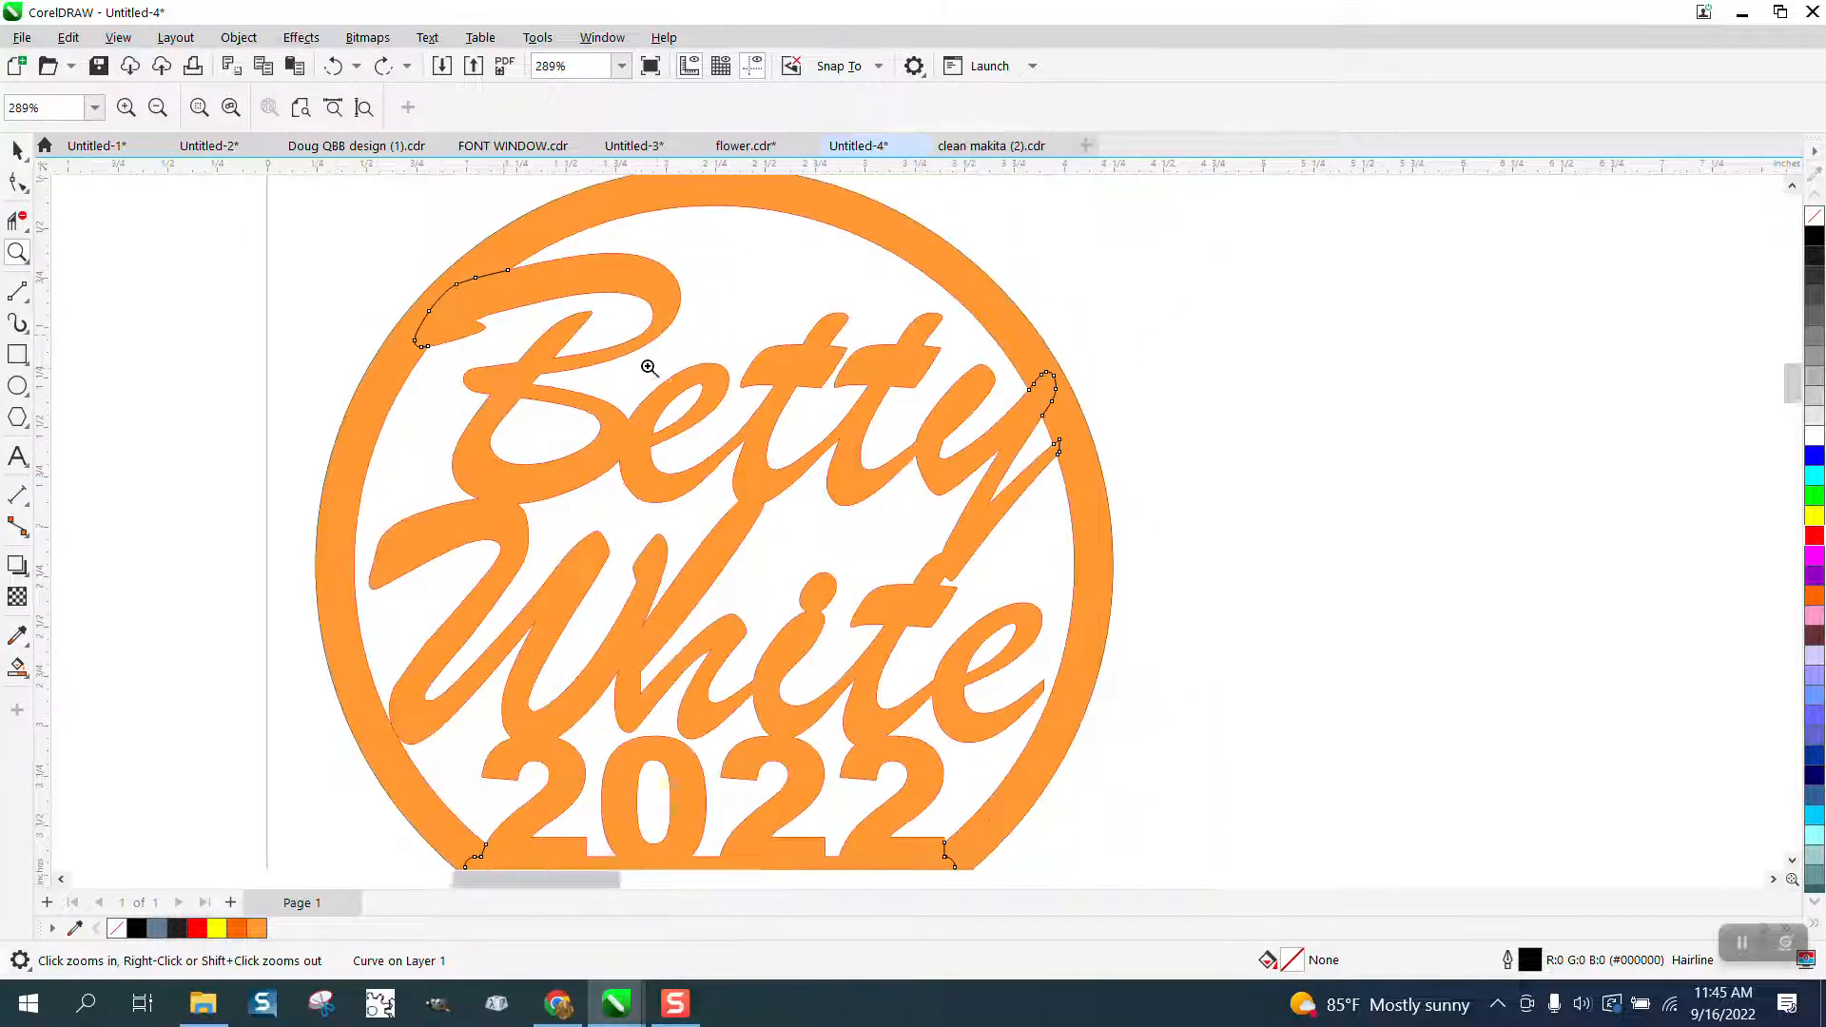
scroll(569, 350, down, 2)
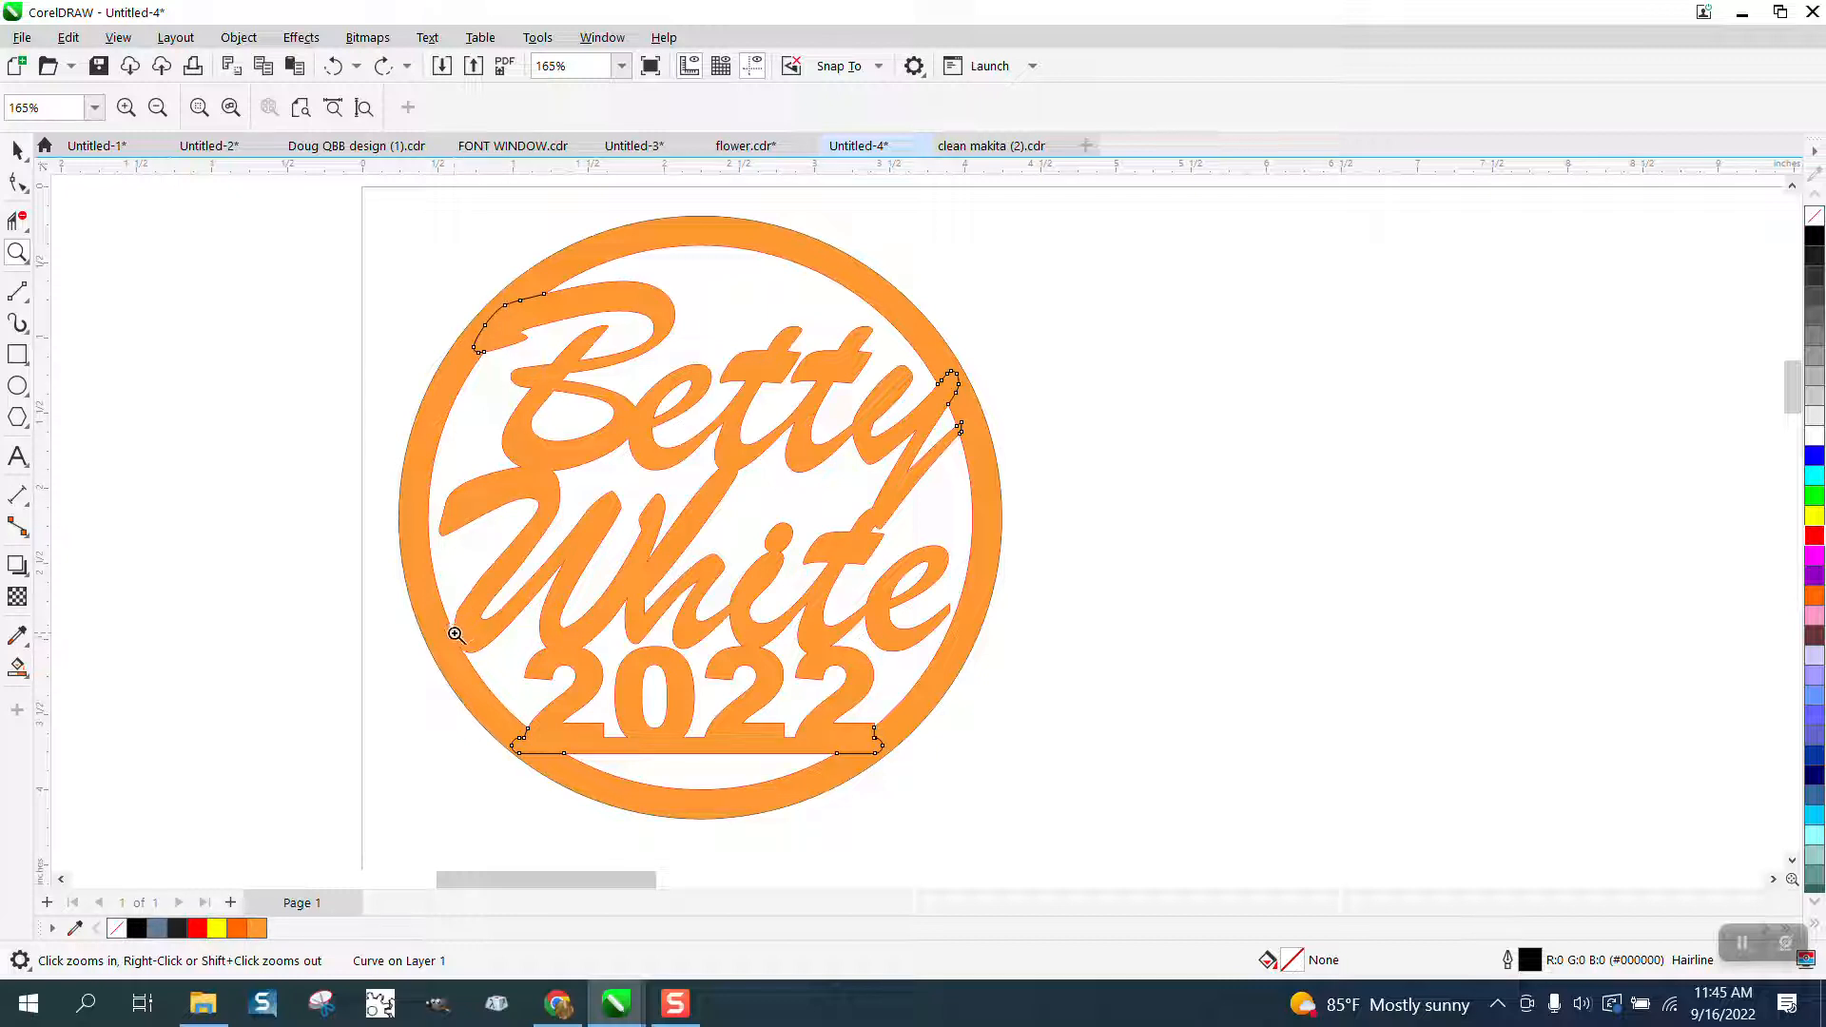
drag(944, 373, 1068, 466)
scroll(964, 433, down, 5)
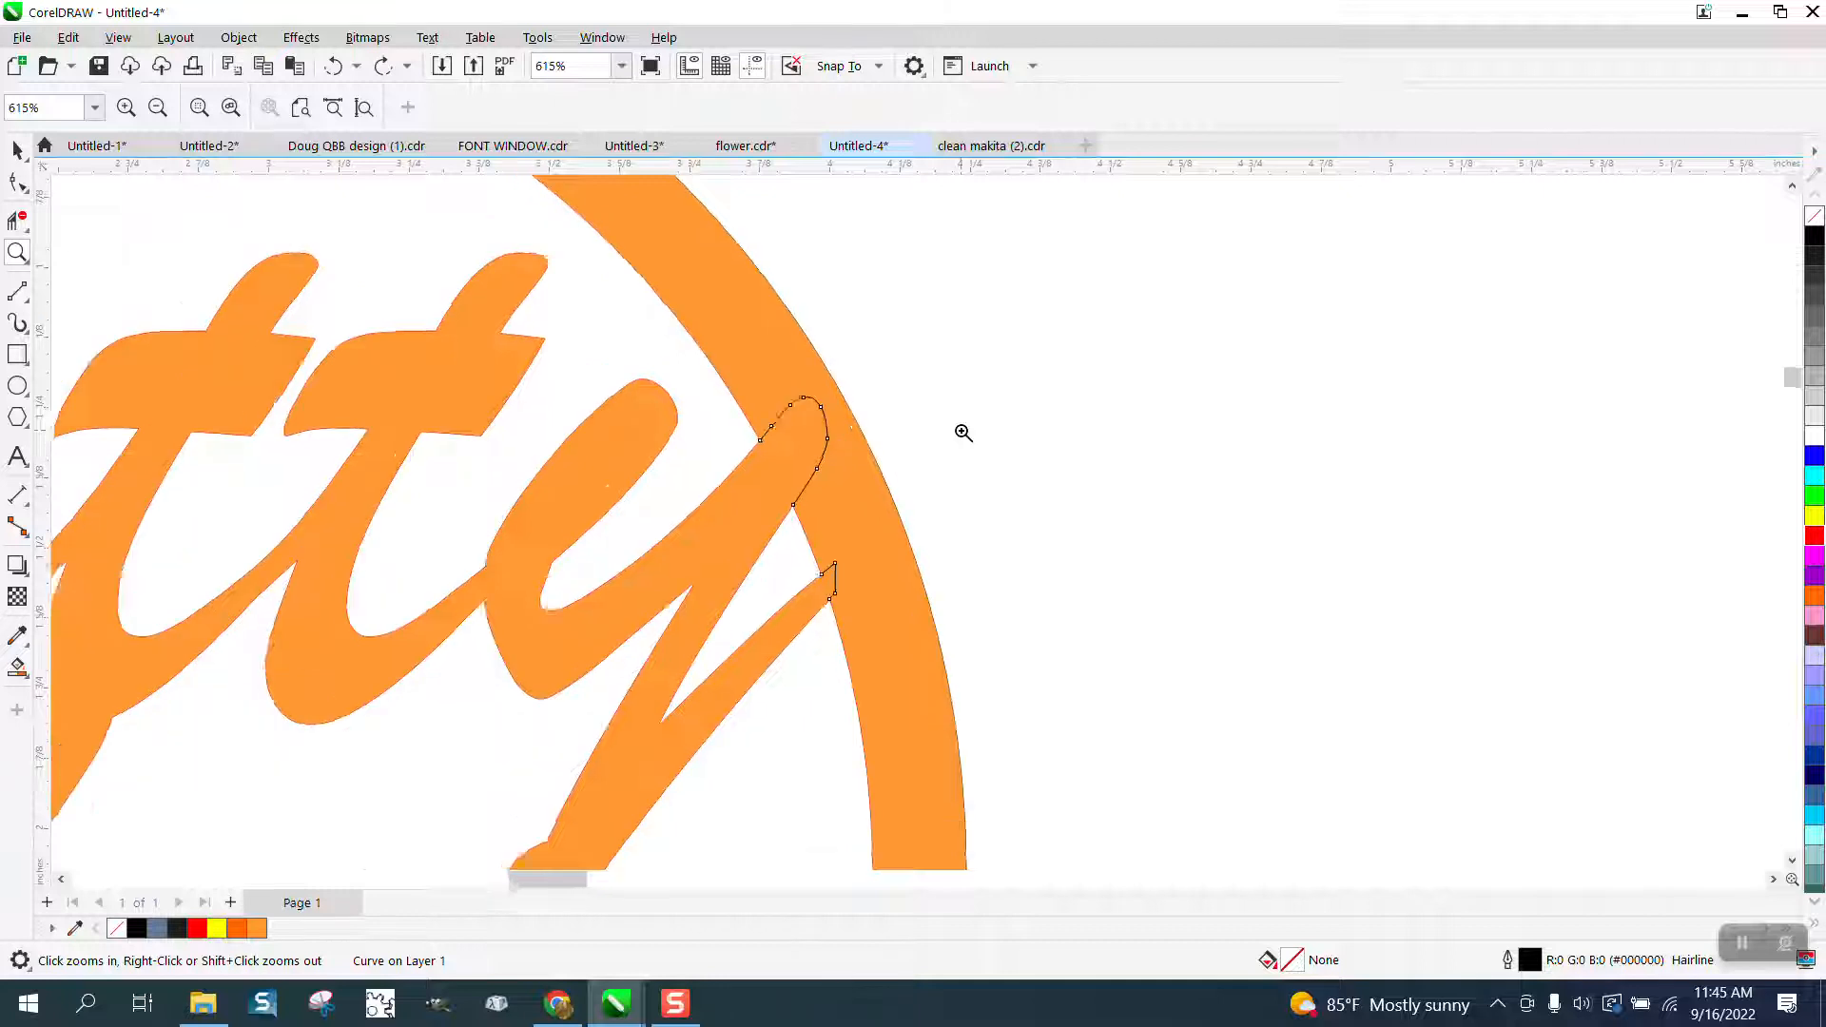
scroll(963, 433, down, 2)
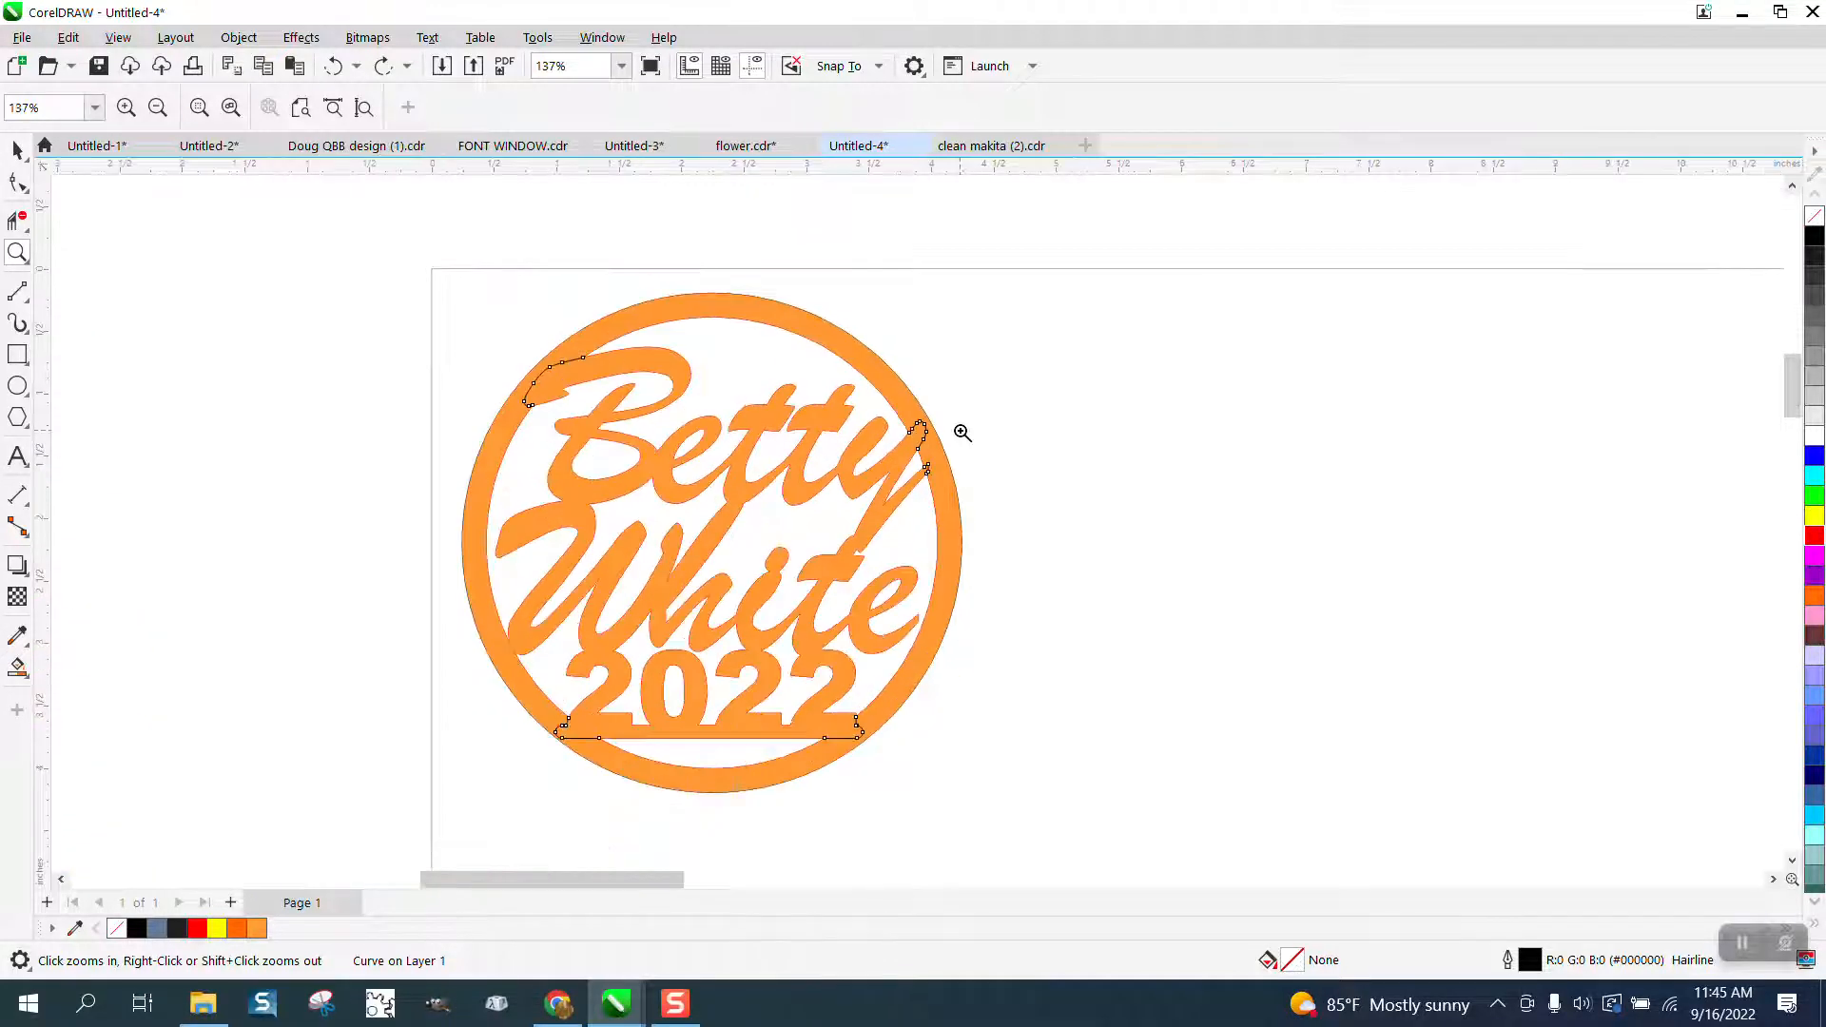